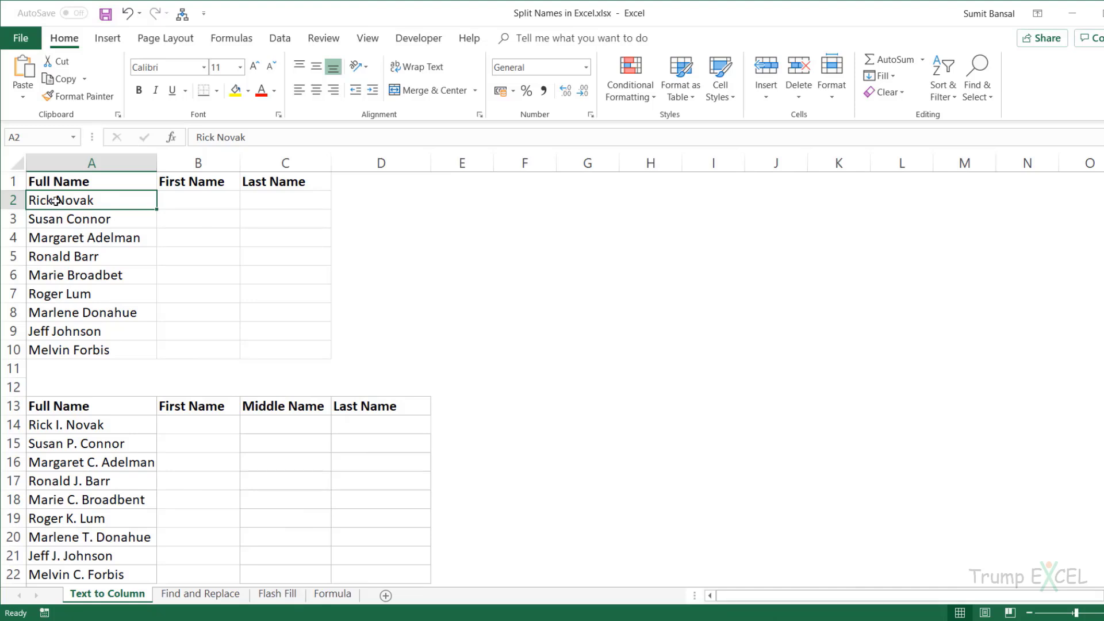
Select the full names in A2:A10 and launch the Text to Columns wizard from the Data tab.
{"action": "scroll", "coordinate": [116, 261], "scroll_direction": "down", "scroll_amount": 2}
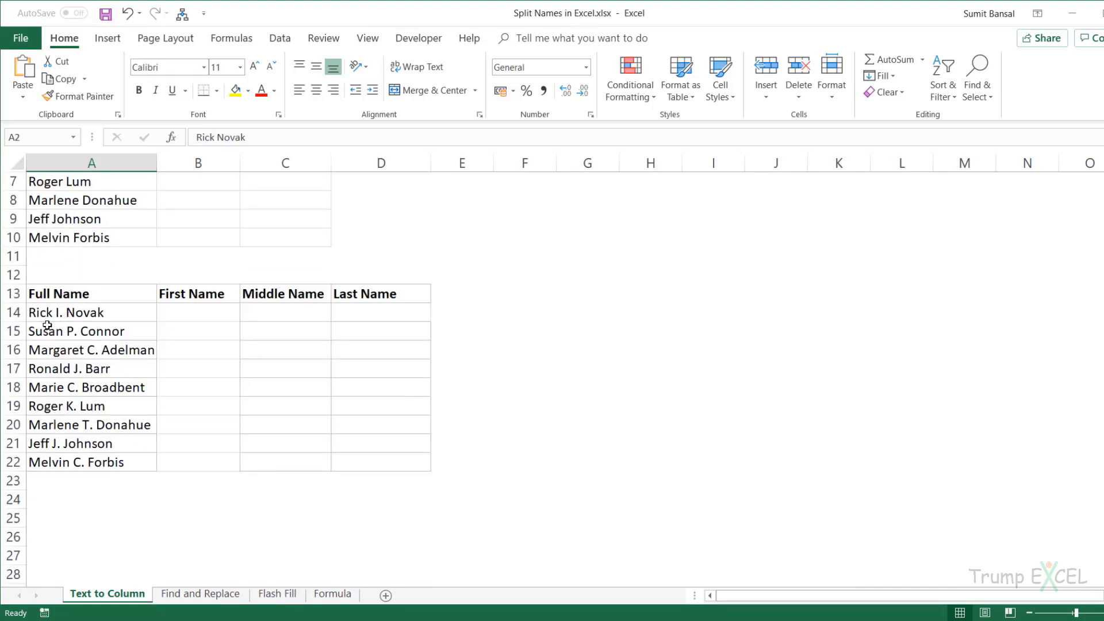
{"action": "scroll", "coordinate": [121, 332], "scroll_direction": "up", "scroll_amount": 2}
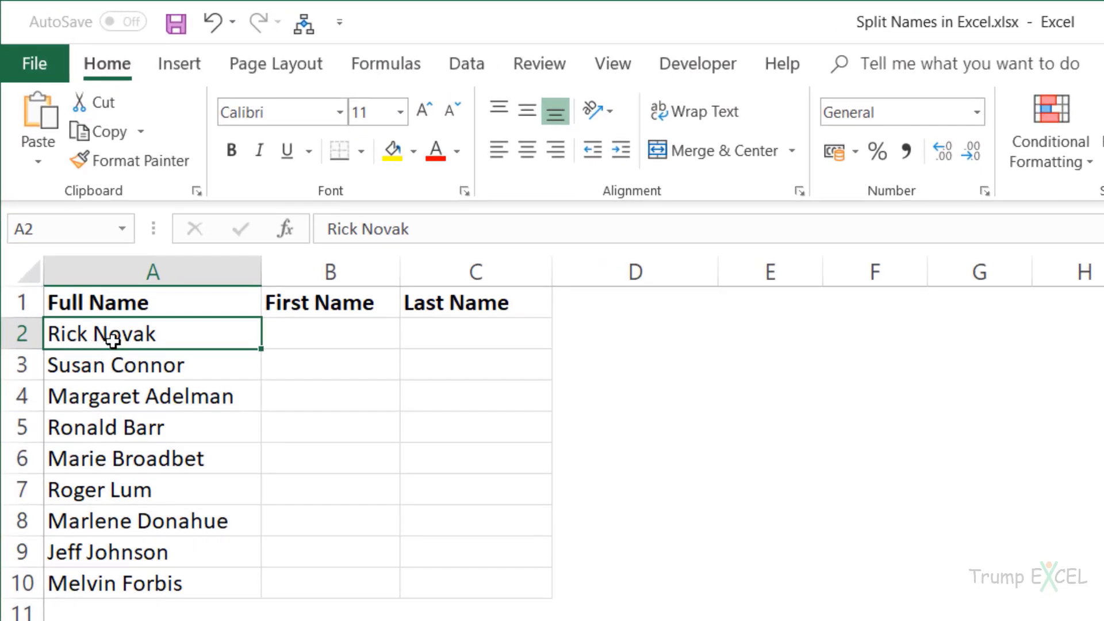
{"action": "left_click_drag", "start_coordinate": [109, 331], "coordinate": [115, 582]}
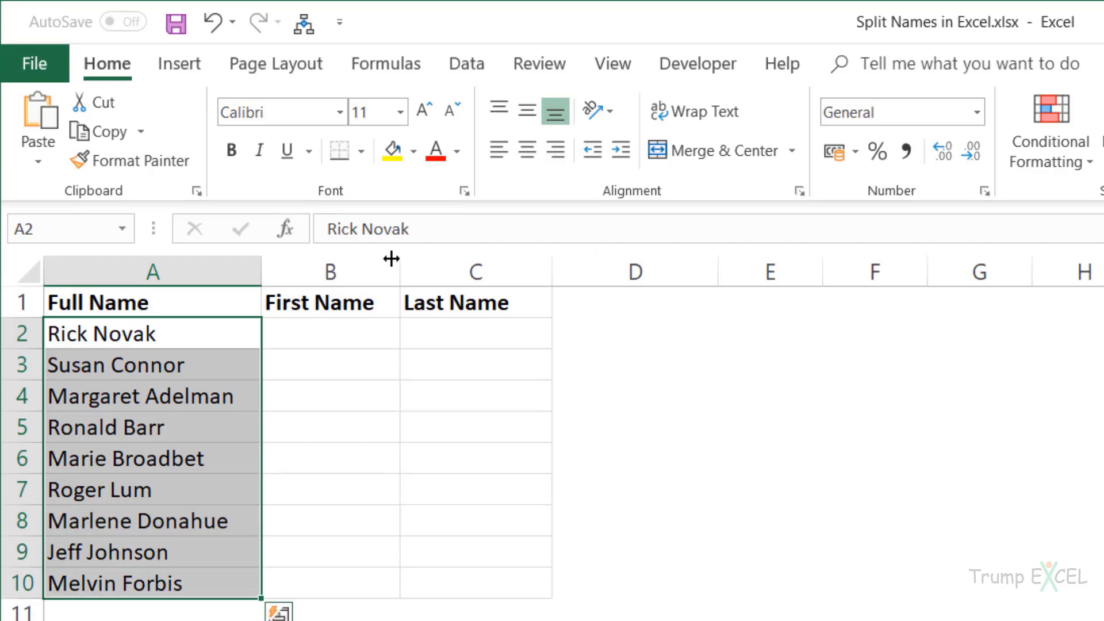
{"action": "left_click", "coordinate": [461, 76]}
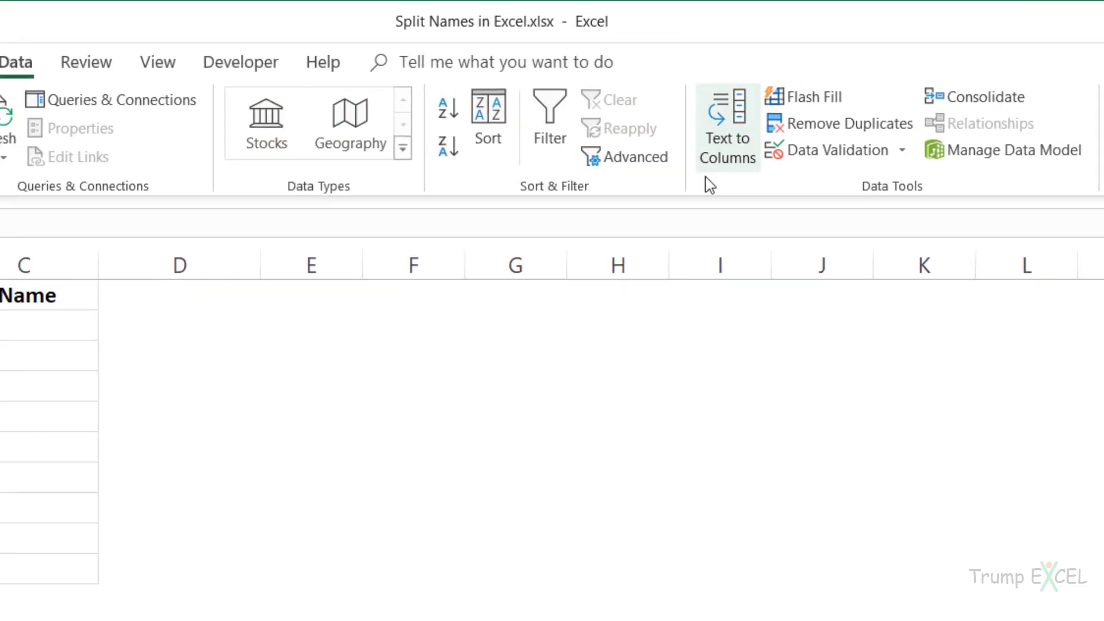
{"action": "left_click", "coordinate": [725, 138]}
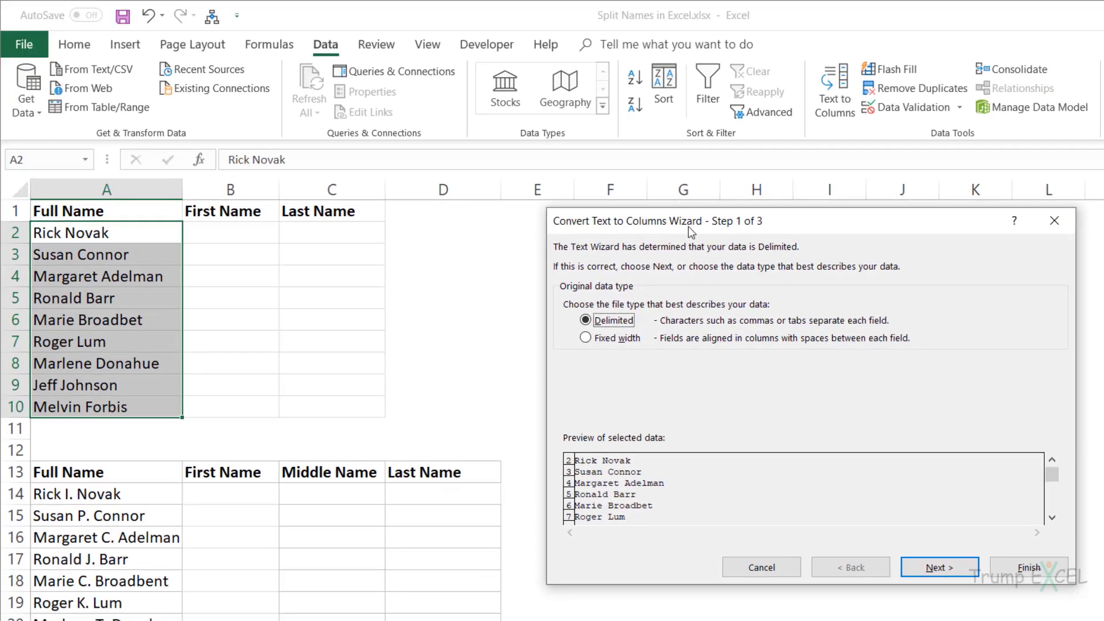
{"action": "left_click_drag", "start_coordinate": [688, 227], "coordinate": [650, 228]}
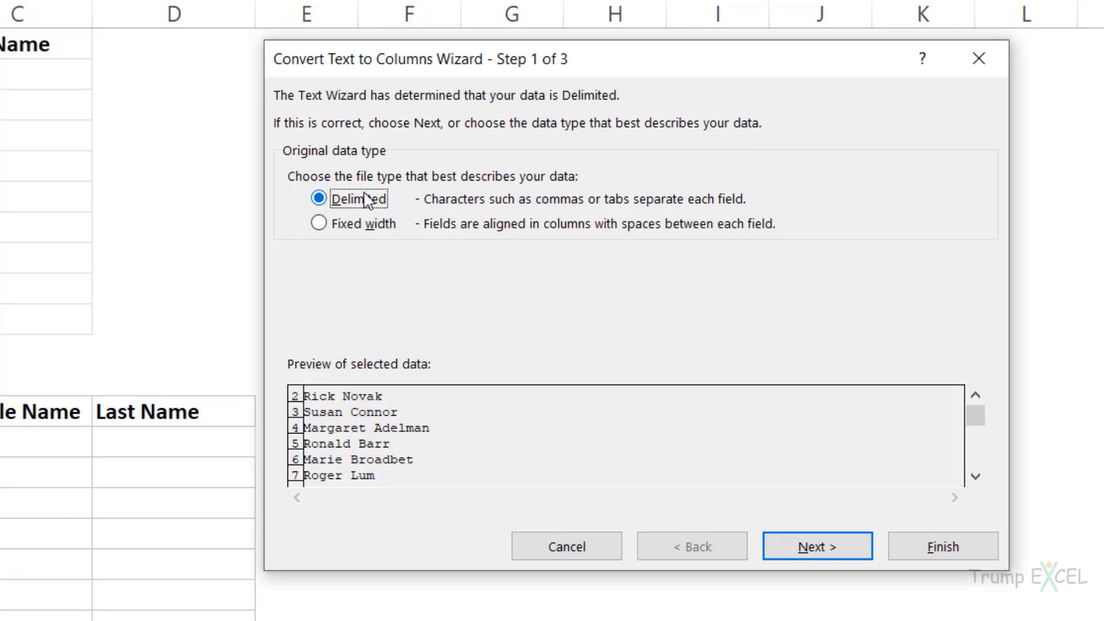
Split the names on spaces, treating consecutive delimiters as one, and select the second preview column.
{"action": "left_click", "coordinate": [814, 550]}
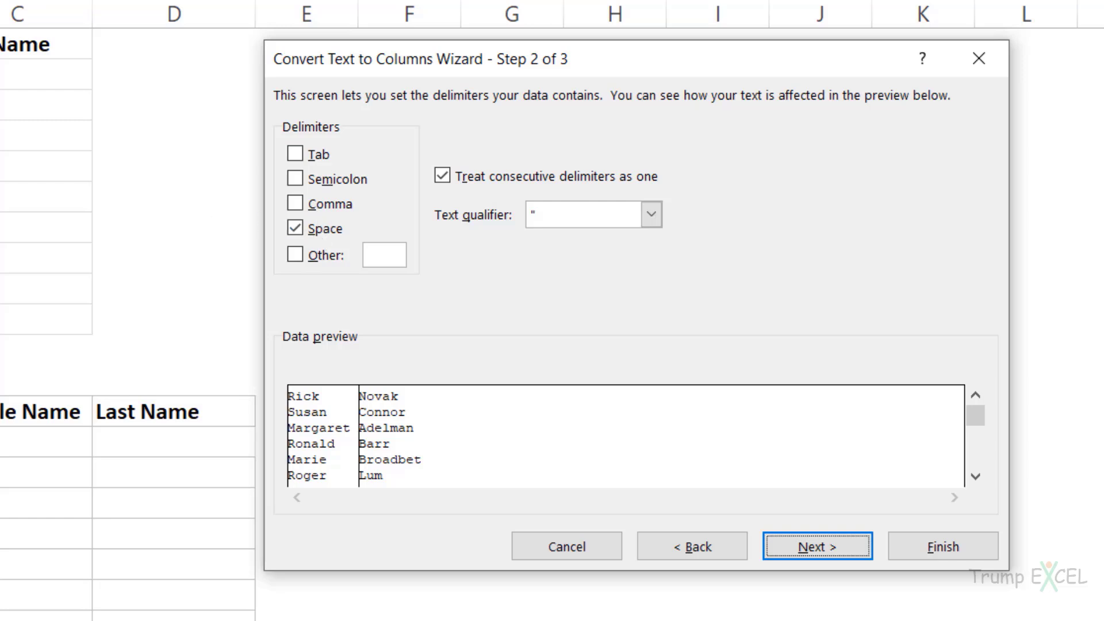
{"action": "left_click", "coordinate": [812, 551]}
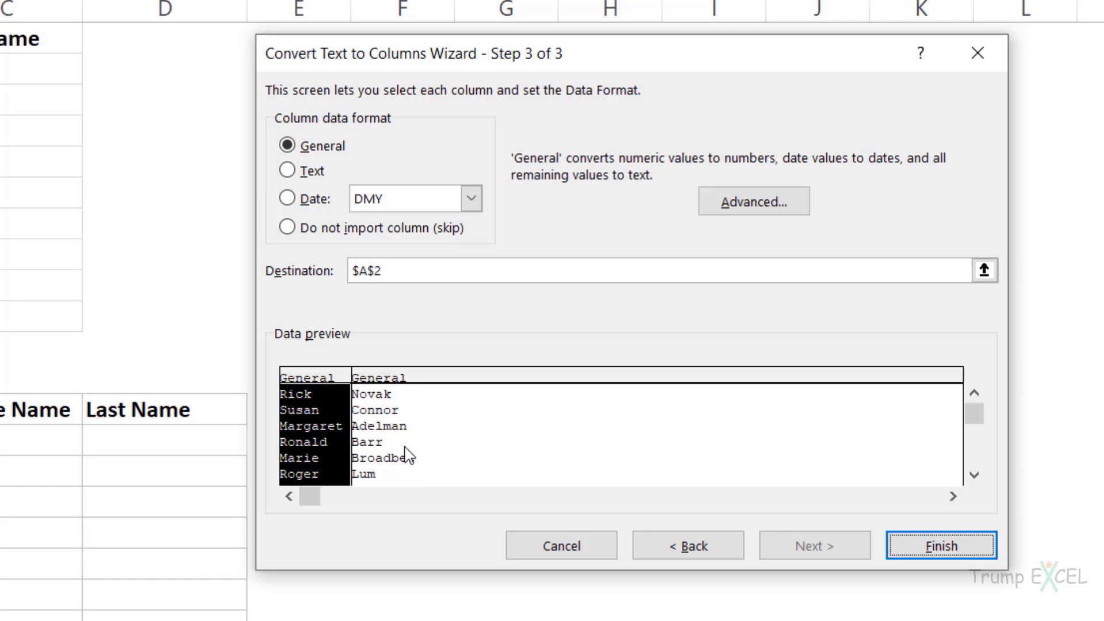
{"action": "left_click", "coordinate": [378, 377]}
Keep both name columns as General, set the destination to B2, and finish the split.
{"action": "left_click", "coordinate": [295, 230]}
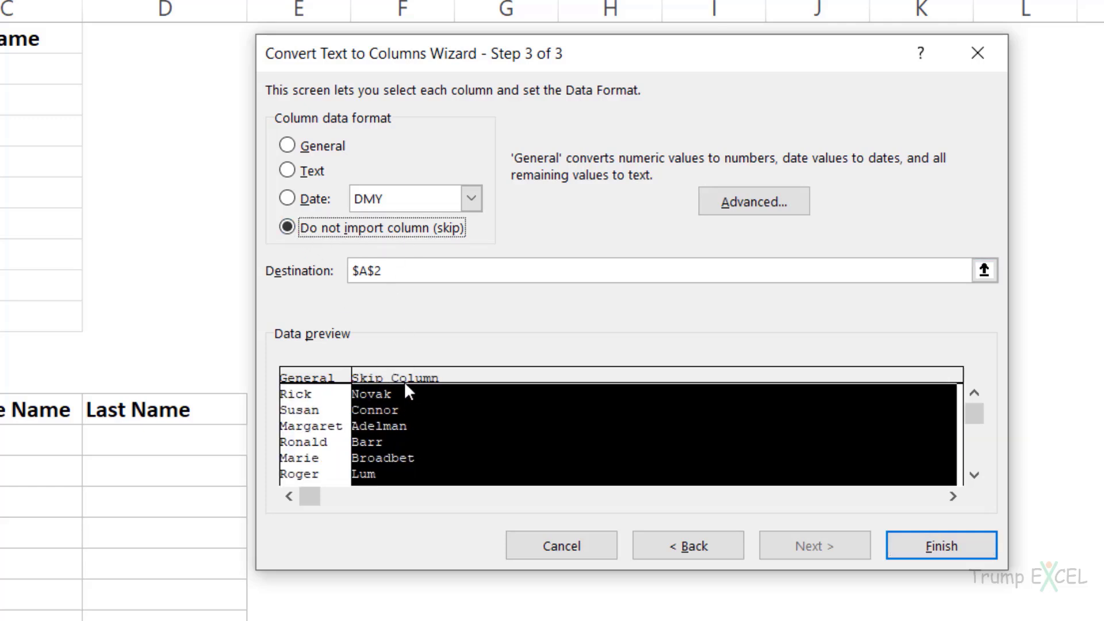
{"action": "left_click", "coordinate": [287, 146]}
{"action": "left_click", "coordinate": [318, 378]}
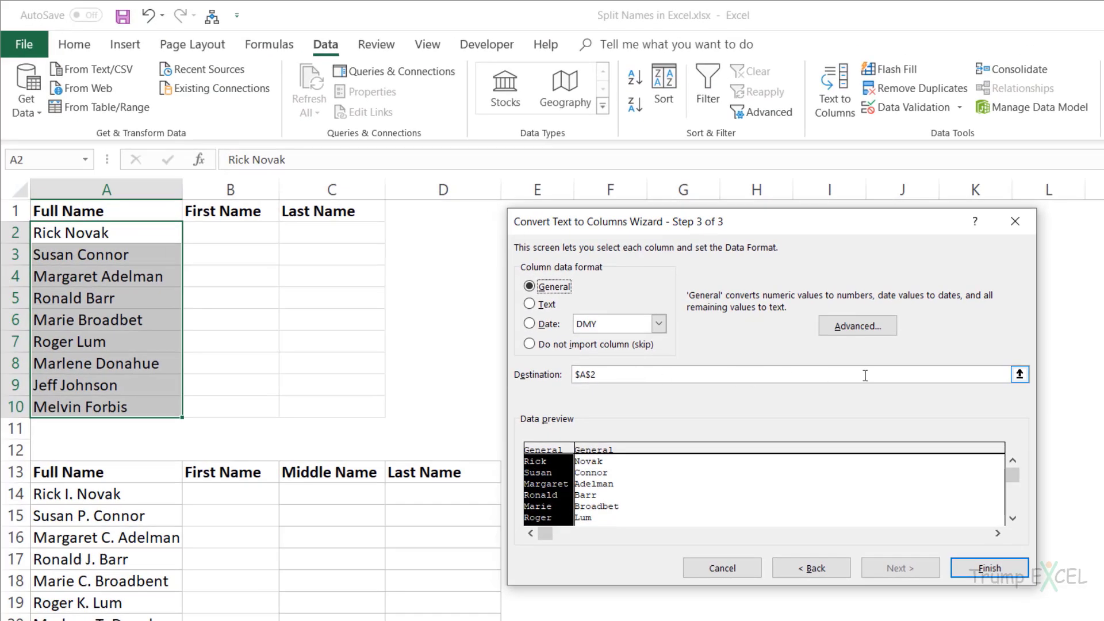
{"action": "left_click", "coordinate": [1020, 375]}
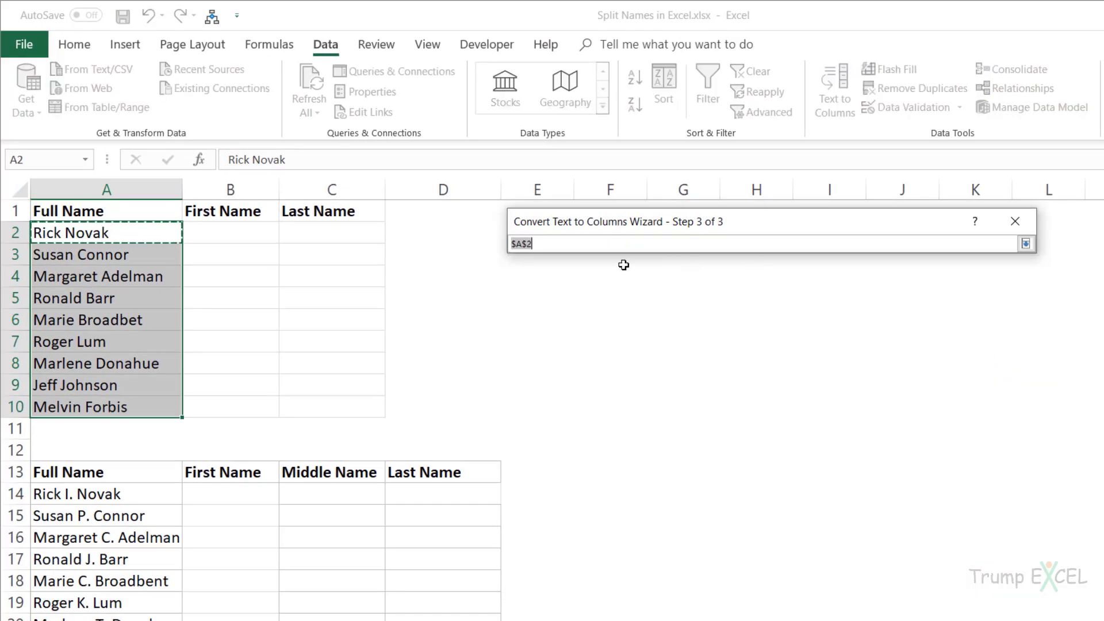
{"action": "left_click", "coordinate": [238, 239]}
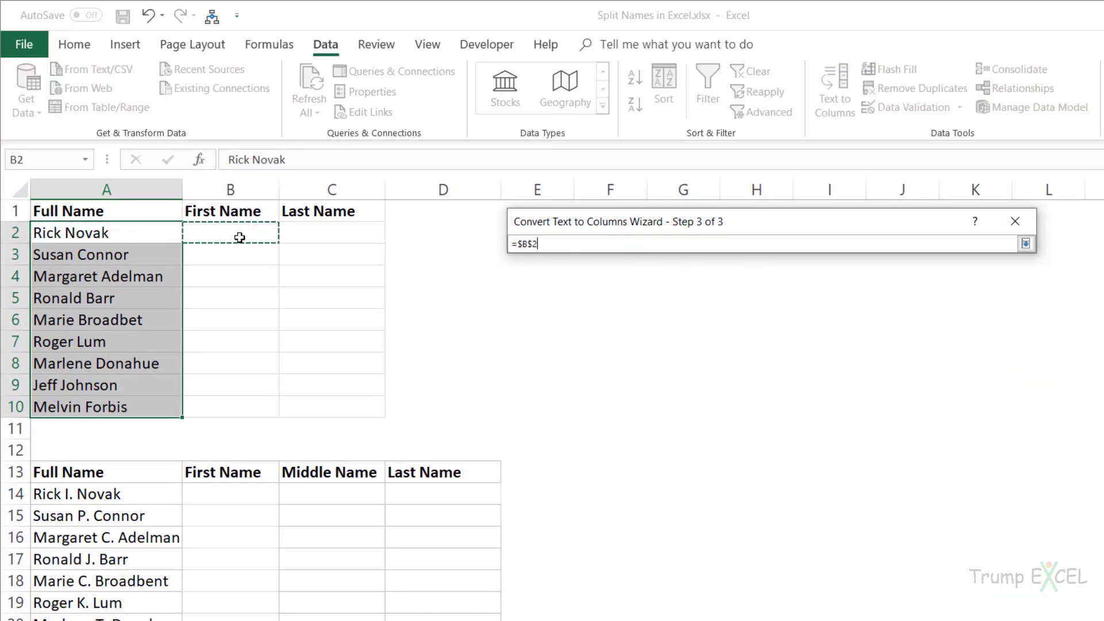
{"action": "left_click", "coordinate": [1027, 243]}
{"action": "left_click", "coordinate": [989, 568]}
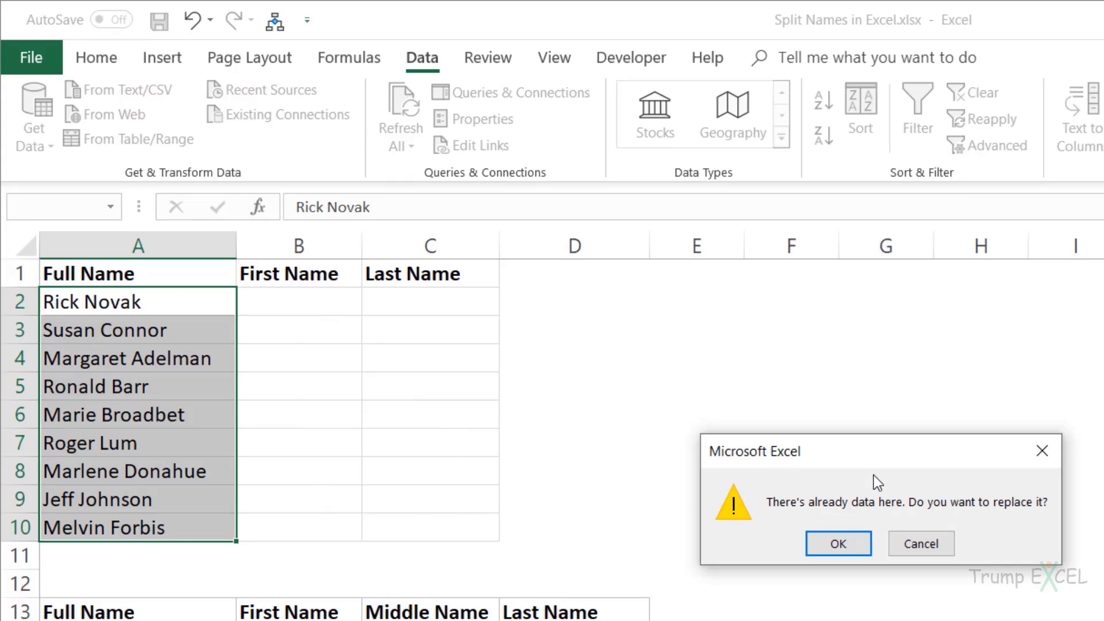
Confirm replacing existing cells, review B2:B10 and C2:C10, then select the middle-initial names A14:A22.
{"action": "left_click_drag", "start_coordinate": [874, 453], "coordinate": [836, 384]}
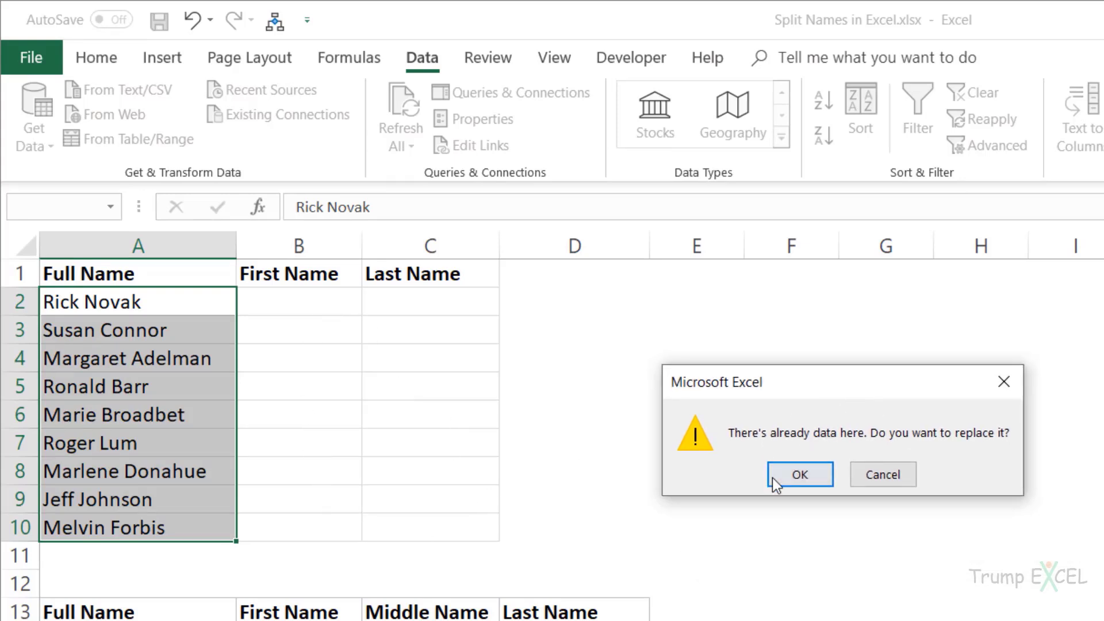
{"action": "left_click", "coordinate": [800, 475]}
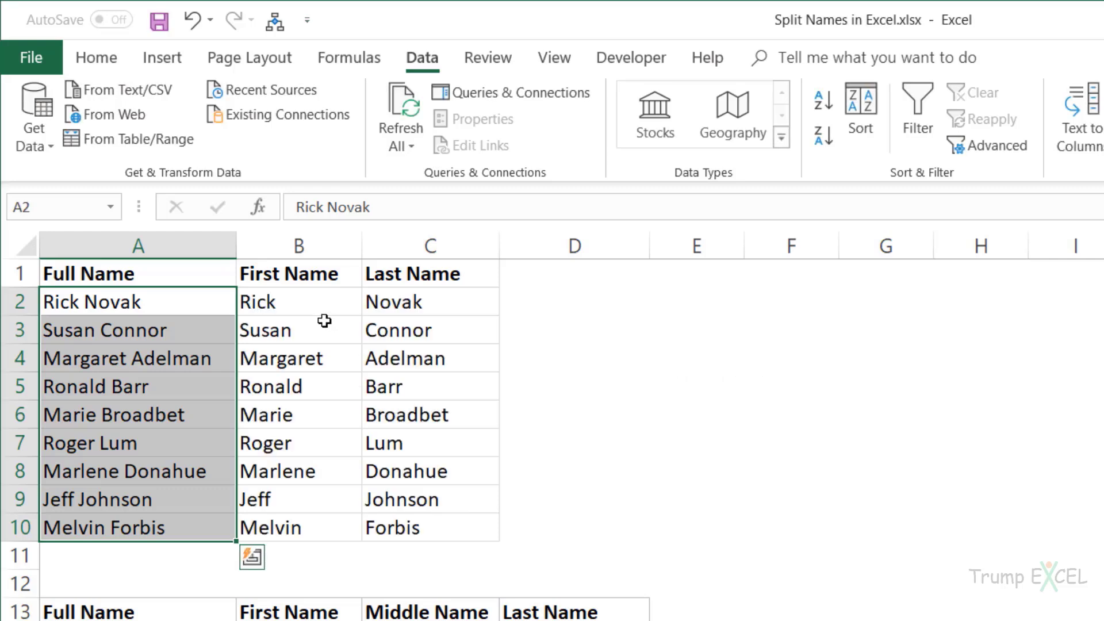
{"action": "left_click_drag", "start_coordinate": [329, 305], "coordinate": [323, 525]}
{"action": "left_click_drag", "start_coordinate": [428, 309], "coordinate": [415, 520]}
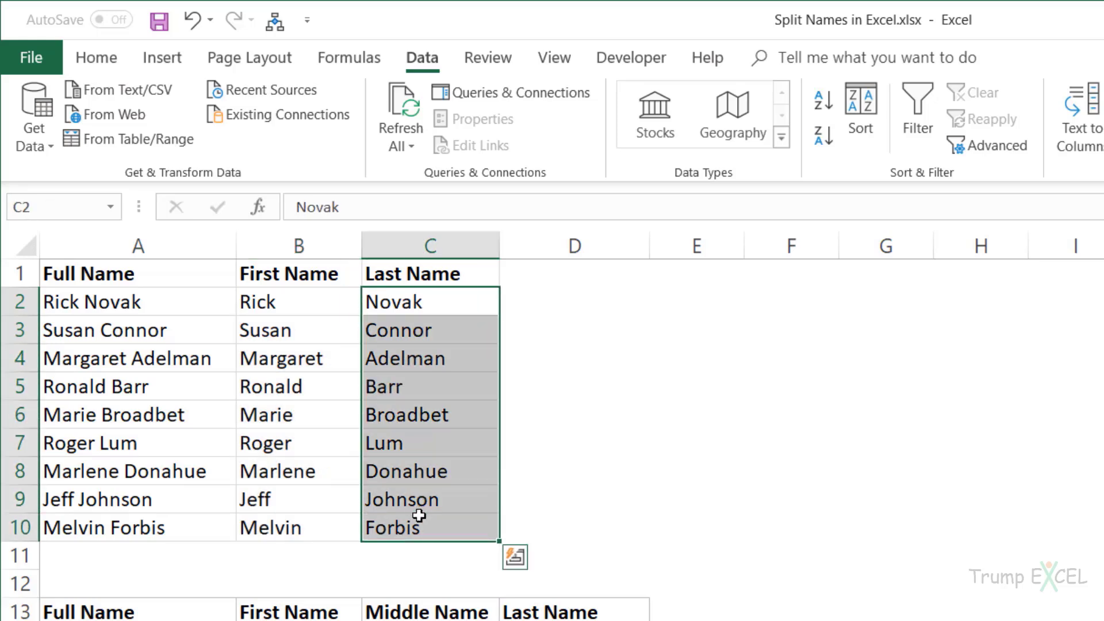
{"action": "scroll", "coordinate": [414, 510], "scroll_direction": "down", "scroll_amount": 2}
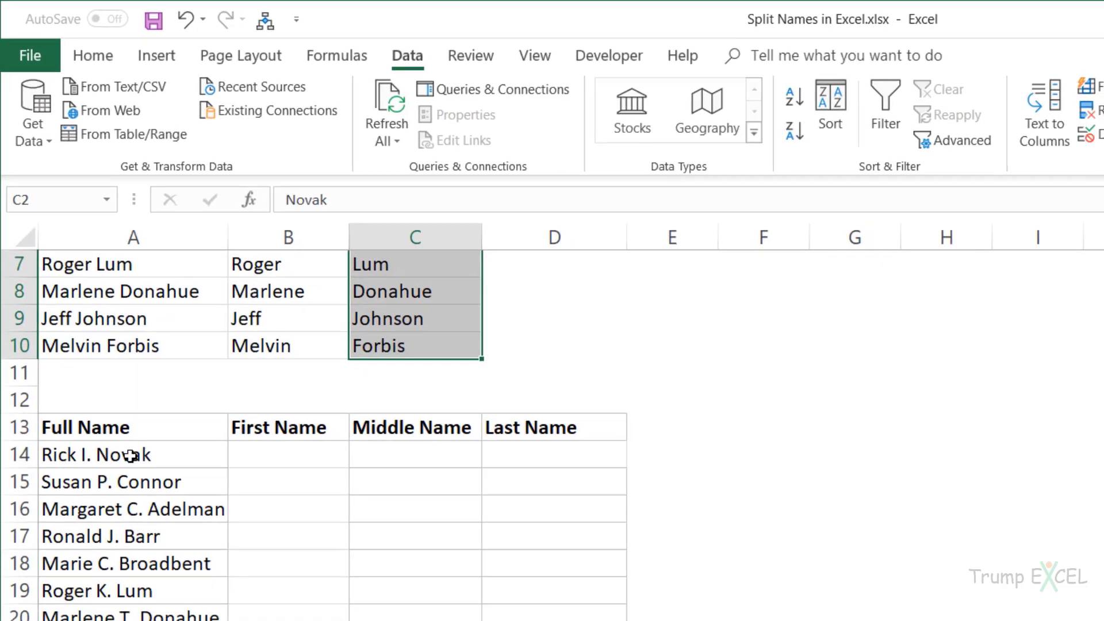
{"action": "left_click_drag", "start_coordinate": [131, 456], "coordinate": [111, 587]}
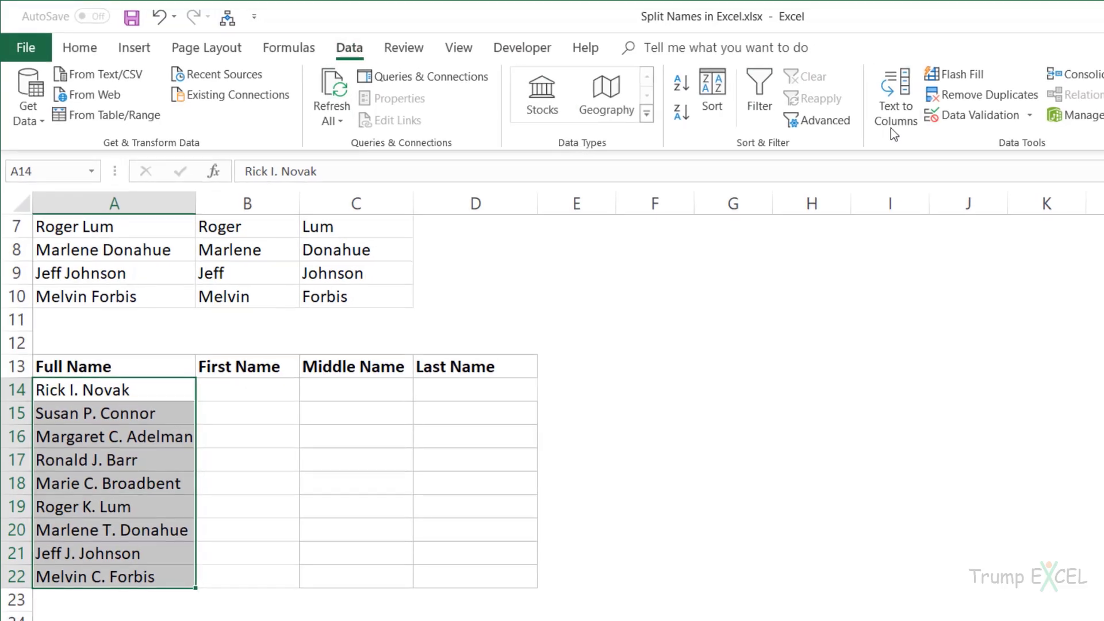
Split the names in A14:A22 with Text to Columns into cells starting at B14, replacing existing data.
{"action": "left_click", "coordinate": [895, 115]}
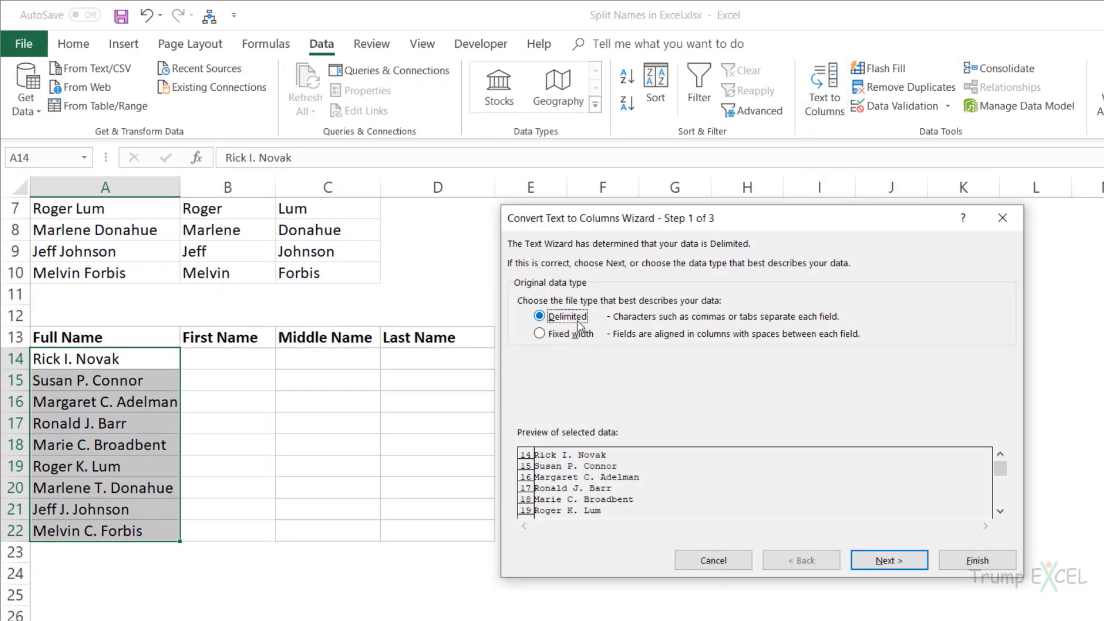
{"action": "left_click", "coordinate": [872, 556]}
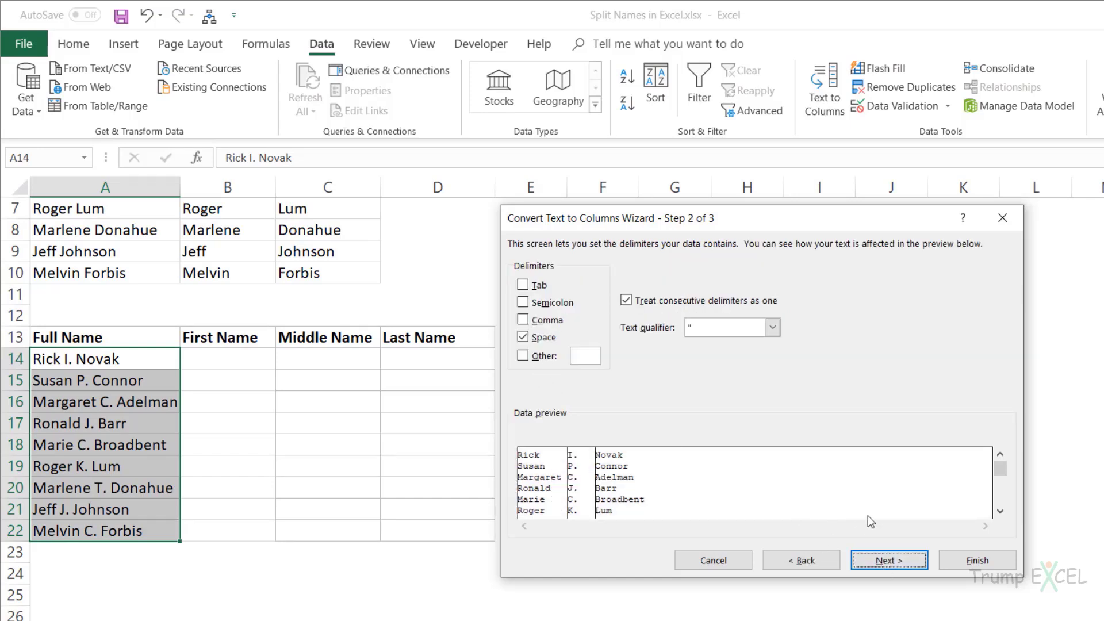
{"action": "left_click", "coordinate": [883, 560]}
{"action": "left_click", "coordinate": [1007, 369]}
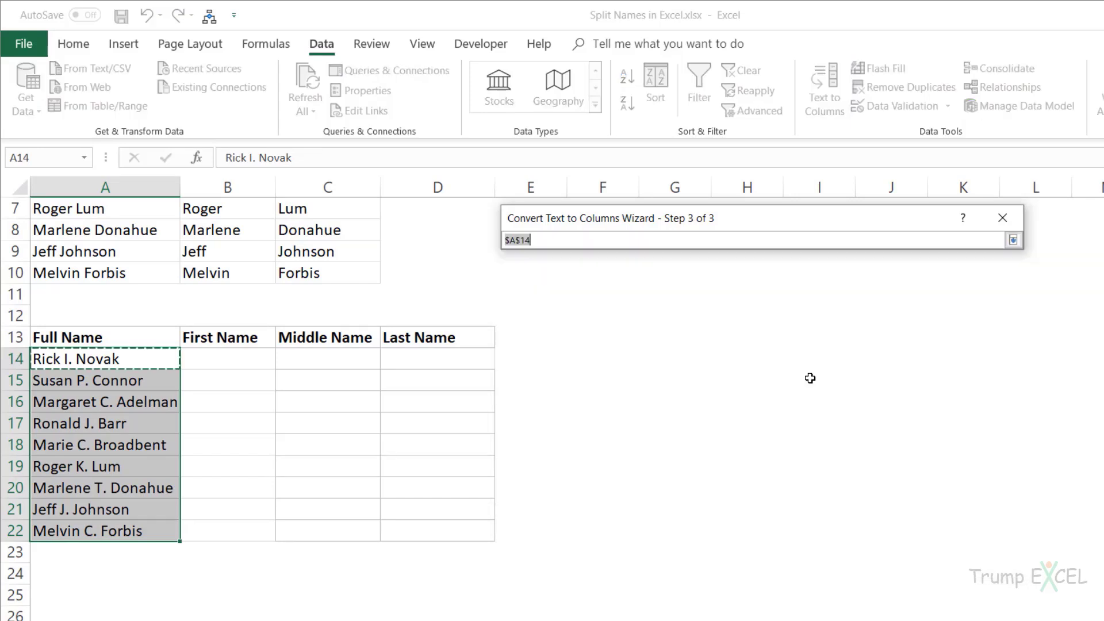
{"action": "left_click", "coordinate": [228, 358]}
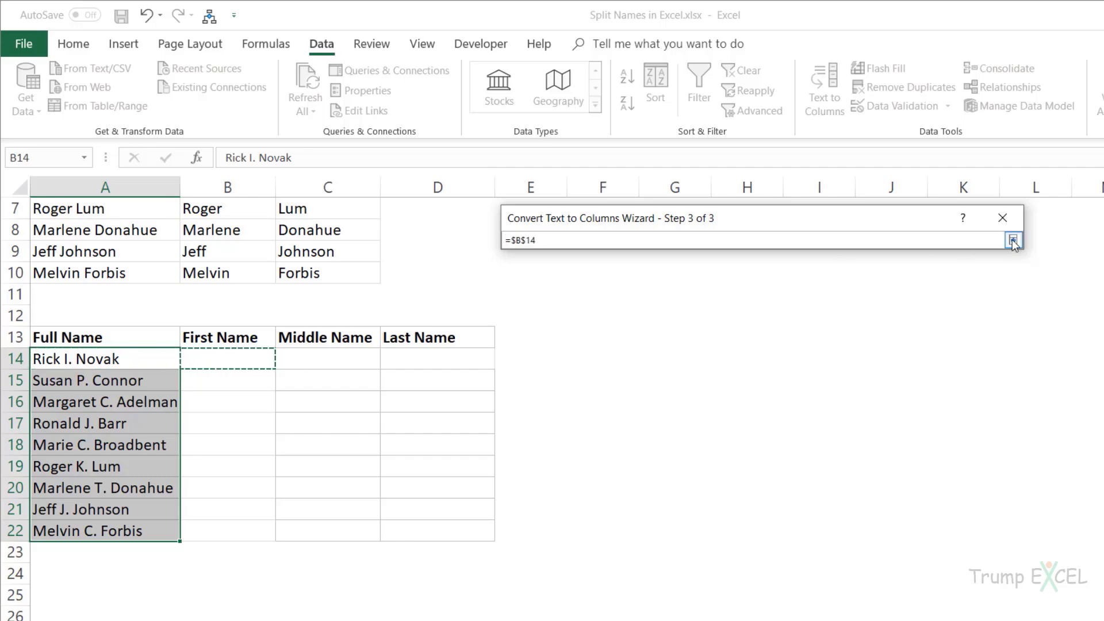
{"action": "left_click", "coordinate": [1013, 240]}
{"action": "left_click", "coordinate": [971, 561]}
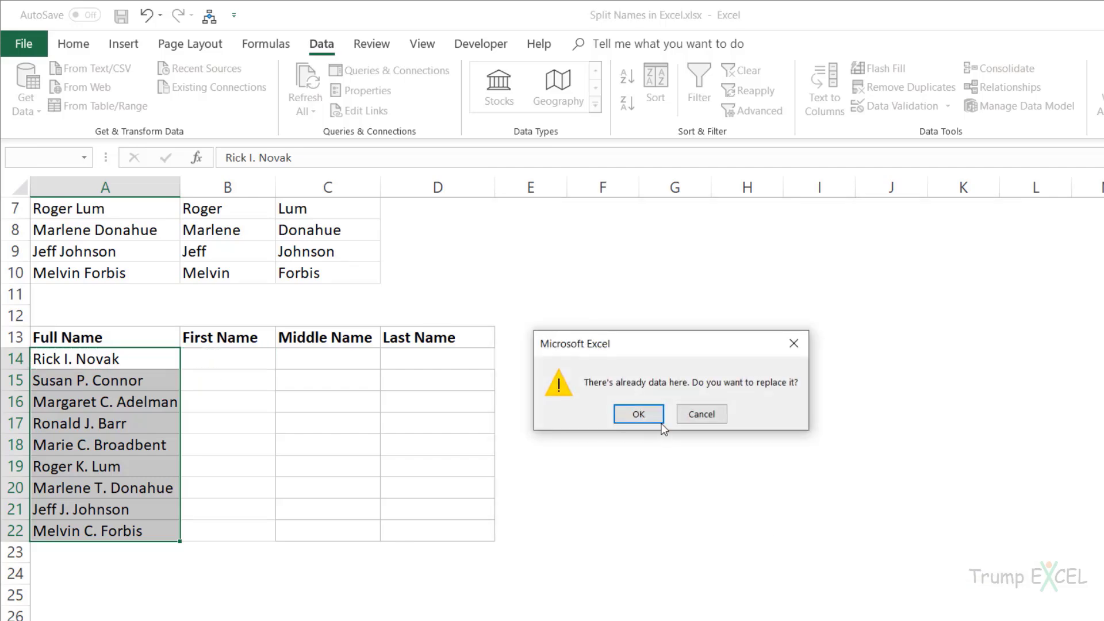
{"action": "left_click", "coordinate": [650, 415]}
Select the split first names in column B and review the results.
{"action": "left_click_drag", "start_coordinate": [235, 358], "coordinate": [242, 514]}
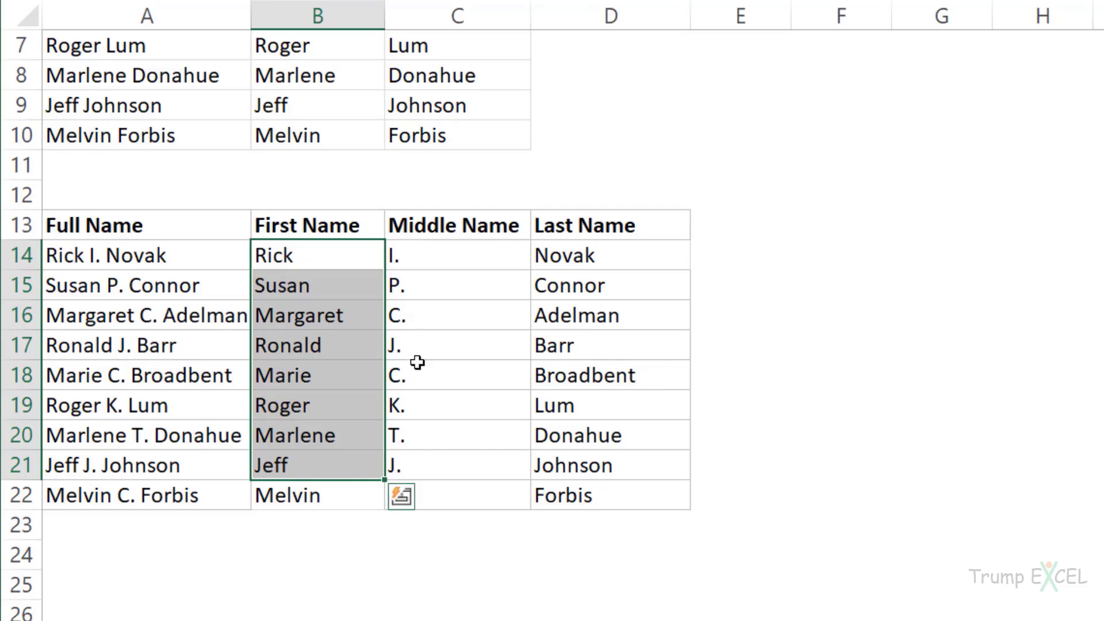
{"action": "scroll", "coordinate": [403, 345], "scroll_direction": "up", "scroll_amount": 2}
{"action": "left_click_drag", "start_coordinate": [333, 84], "coordinate": [394, 319]}
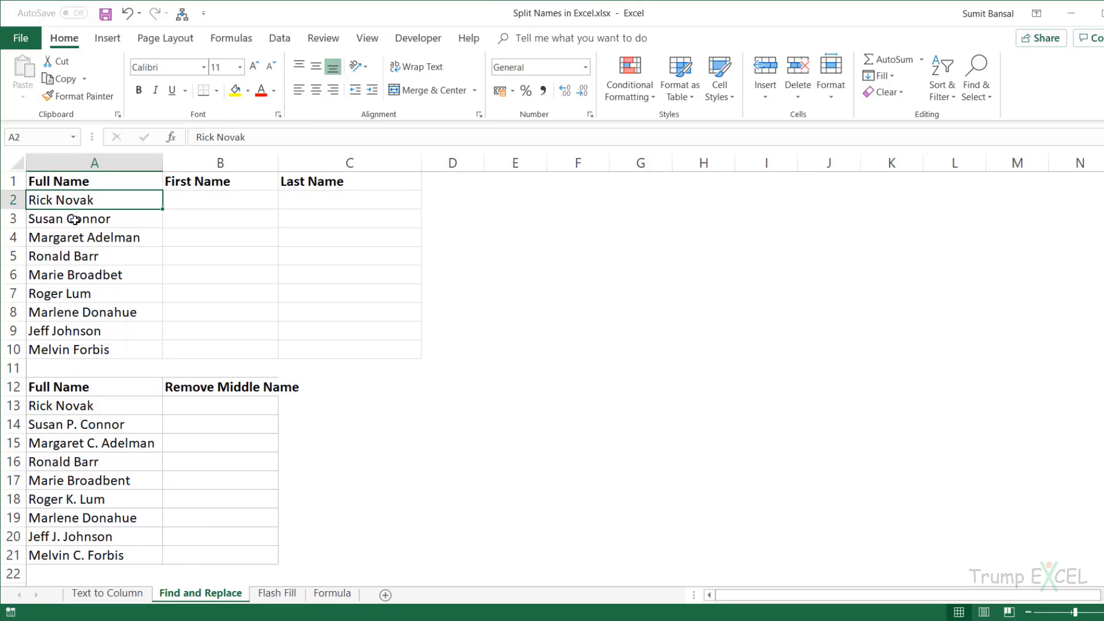
Copy the full names from A2:A10 and paste them starting at B2.
{"action": "scroll", "coordinate": [74, 227], "scroll_direction": "down", "scroll_amount": 1}
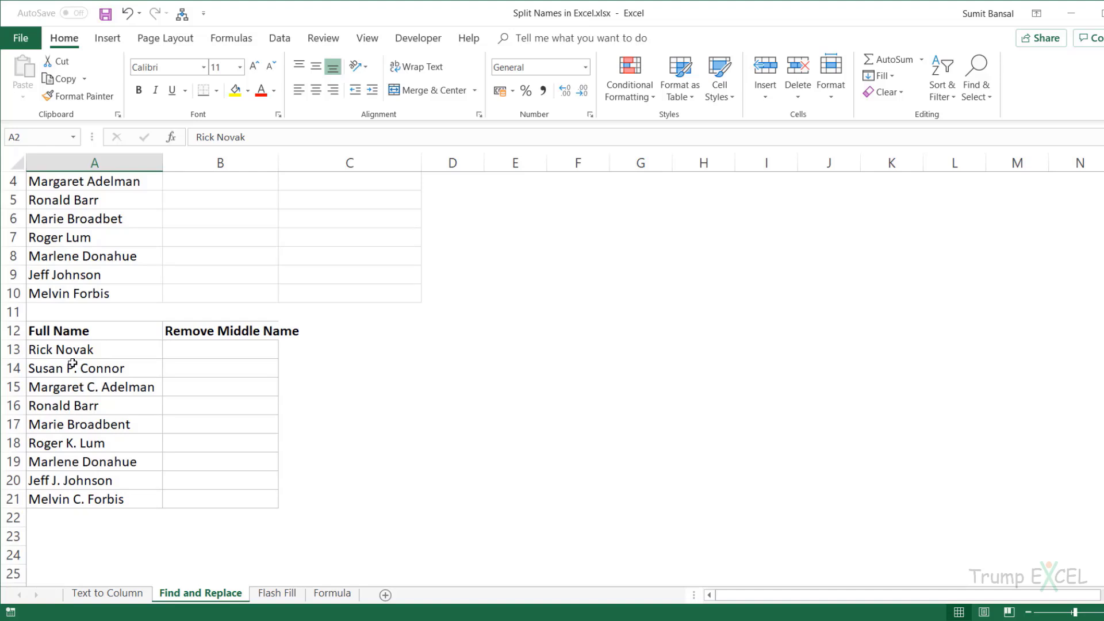
{"action": "scroll", "coordinate": [118, 385], "scroll_direction": "up", "scroll_amount": 1}
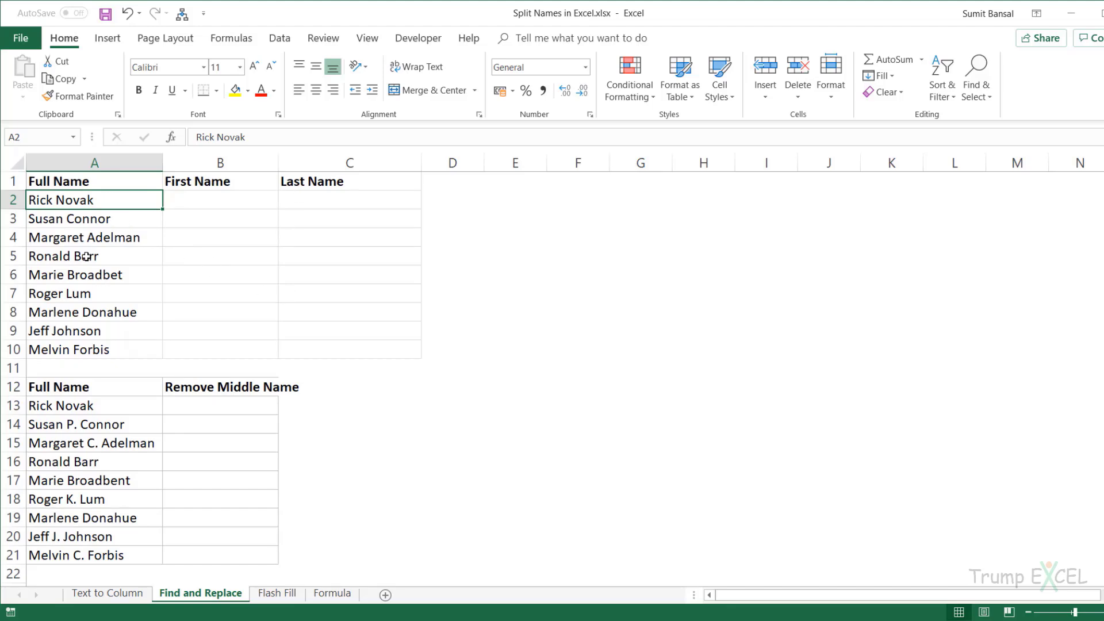
{"action": "left_click_drag", "start_coordinate": [81, 201], "coordinate": [83, 342]}
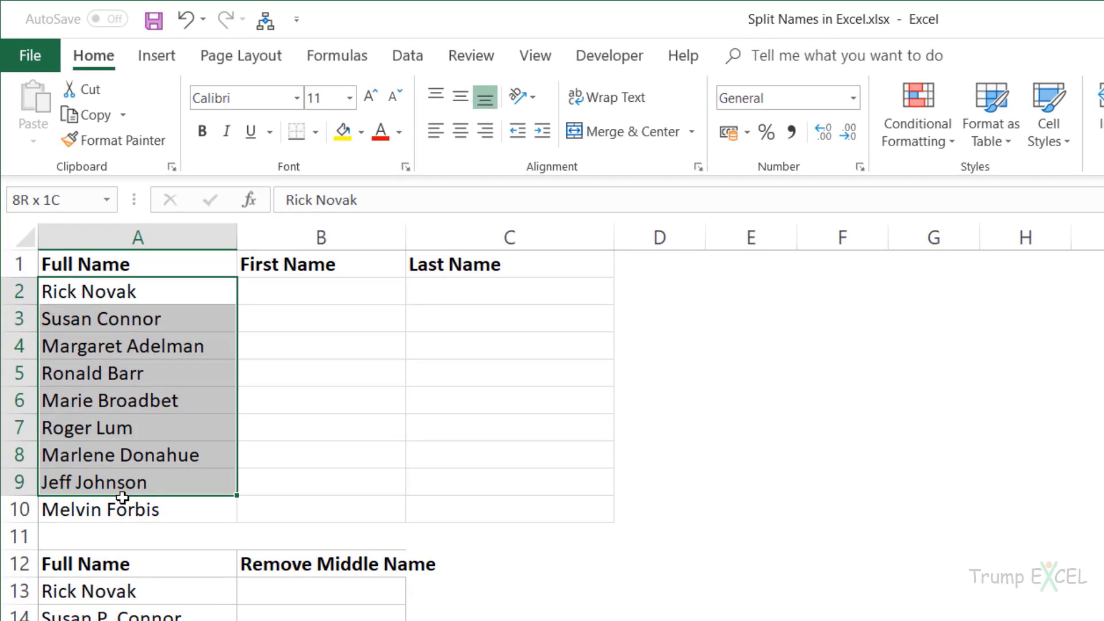
{"action": "left_click_drag", "start_coordinate": [122, 497], "coordinate": [122, 498]}
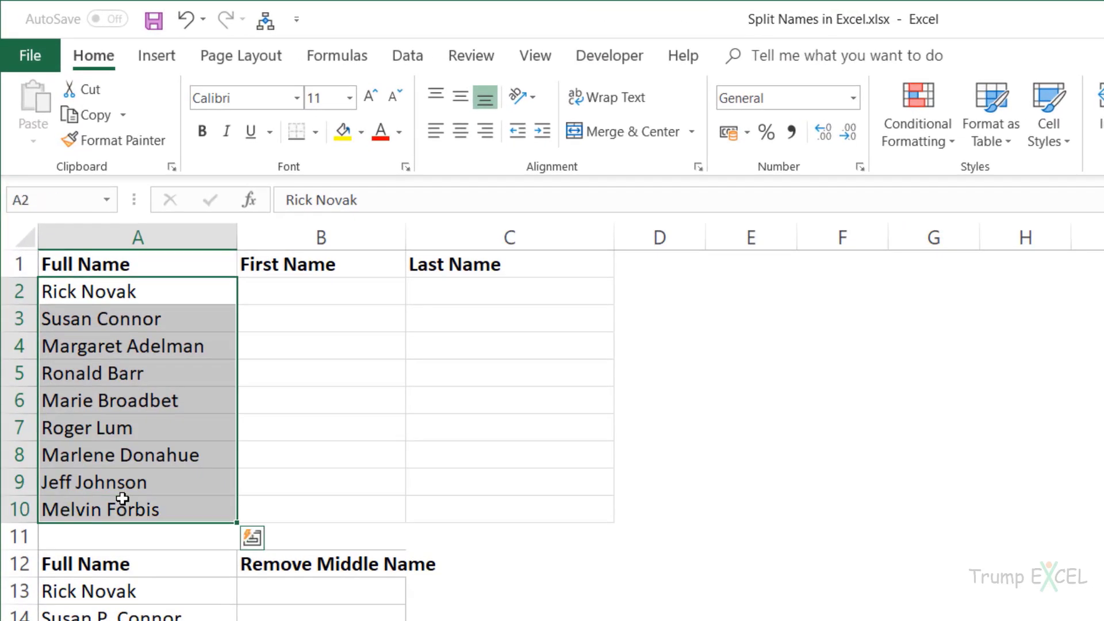
{"action": "key", "text": "ctrl+c"}
{"action": "left_click", "coordinate": [301, 291]}
{"action": "key", "text": "ctrl+v"}
{"action": "key", "text": "Escape"}
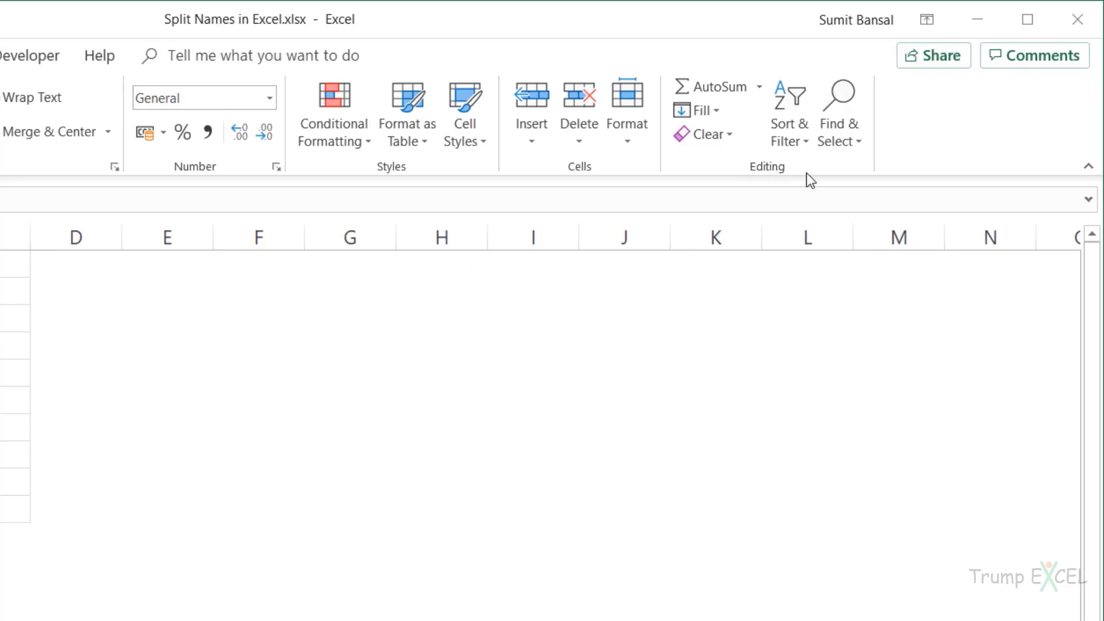
Replace ' *' with nothing in B2:B10, leaving only first names (9 replacements).
{"action": "left_click", "coordinate": [835, 142]}
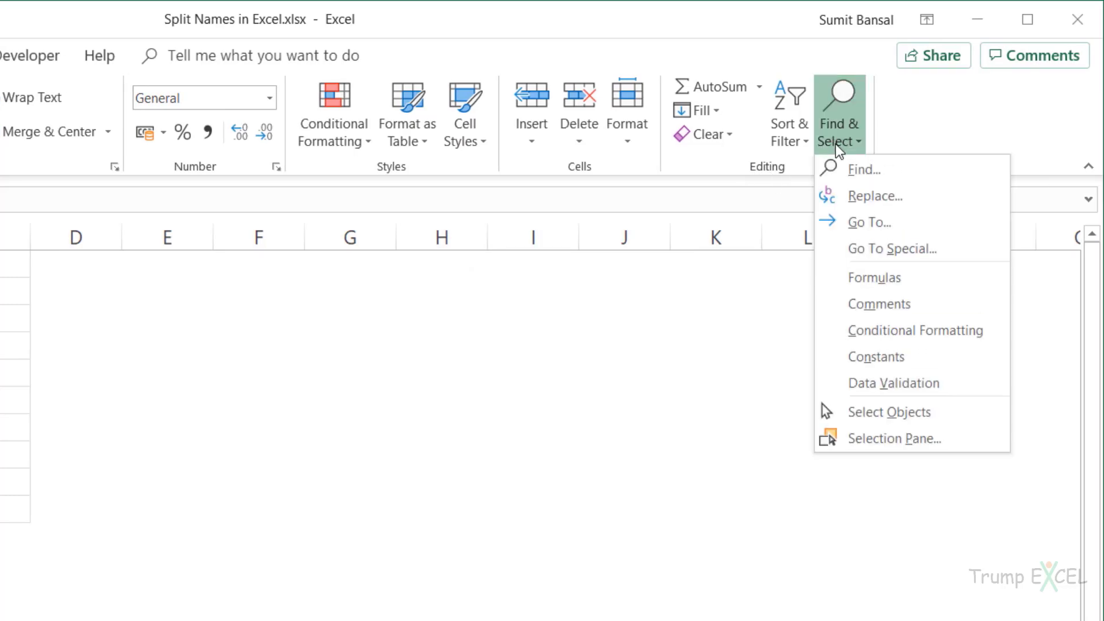
{"action": "left_click", "coordinate": [860, 198]}
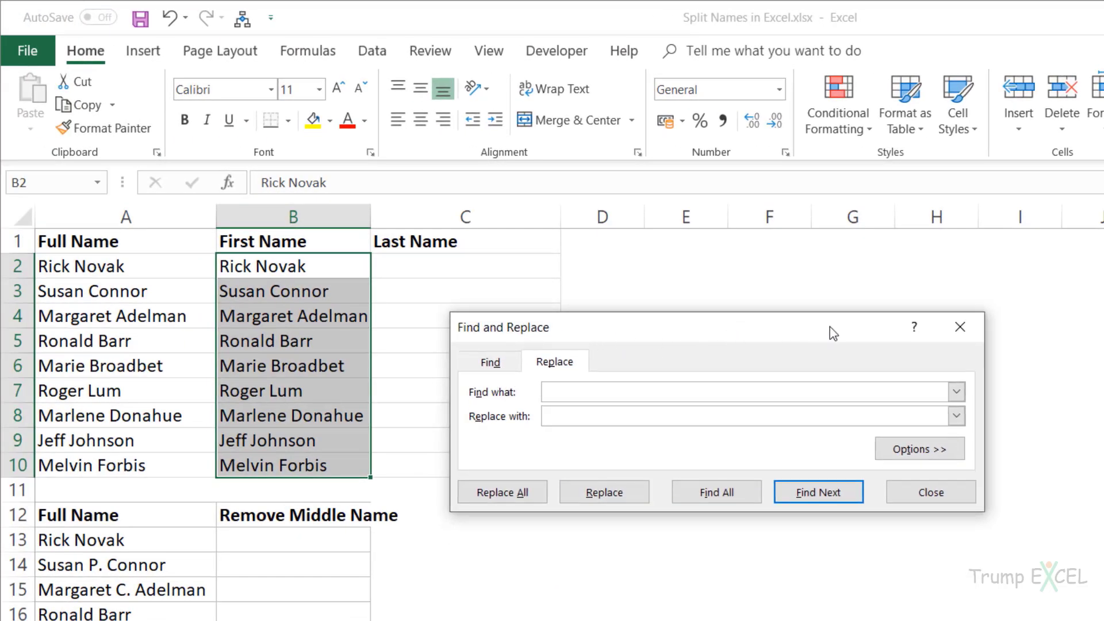
{"action": "left_click", "coordinate": [952, 325]}
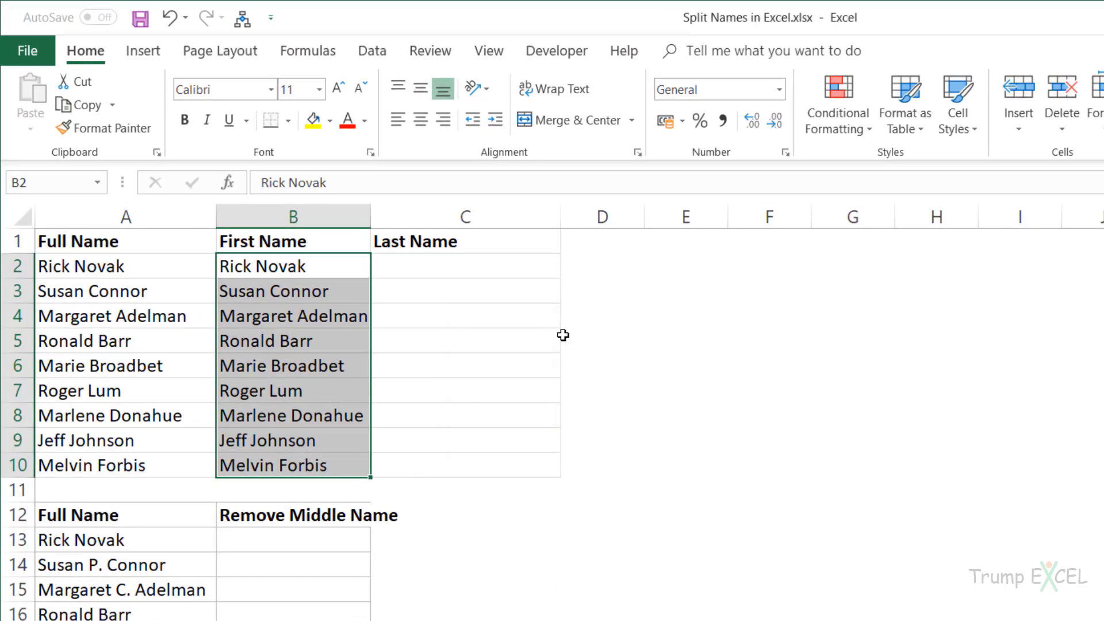
{"action": "key", "text": "ctrl+h"}
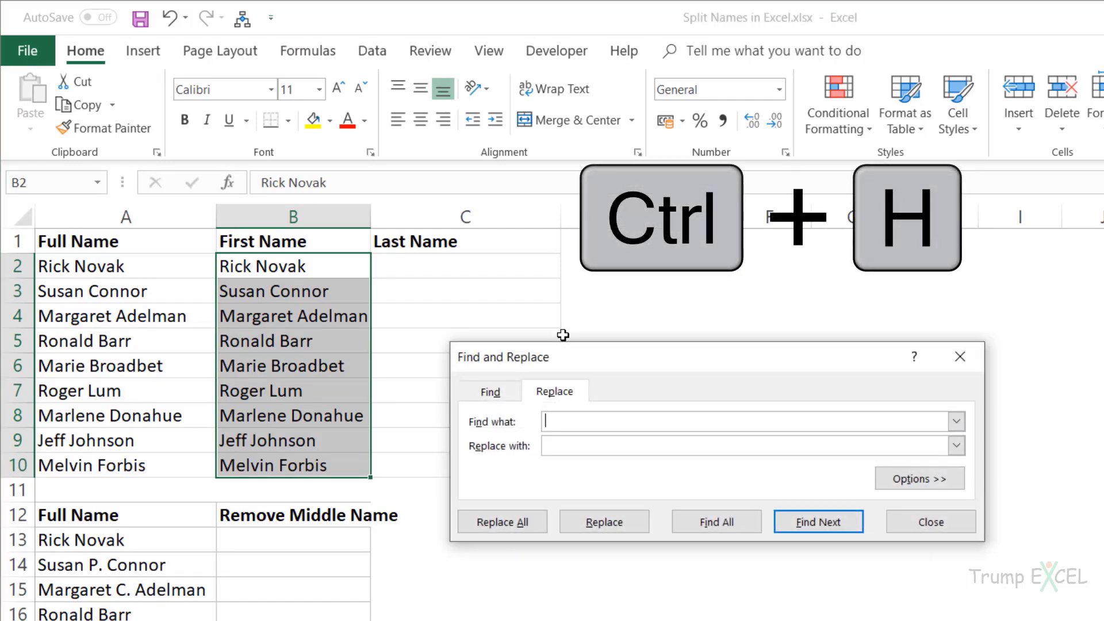
{"action": "left_click_drag", "start_coordinate": [575, 357], "coordinate": [543, 320]}
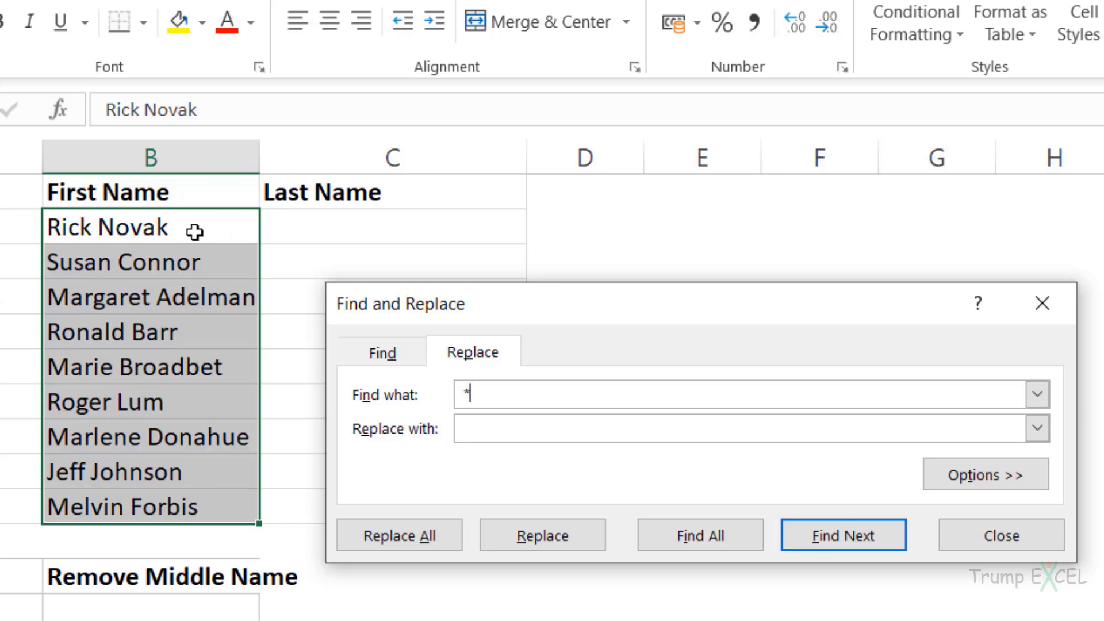
{"action": "left_click", "coordinate": [474, 433]}
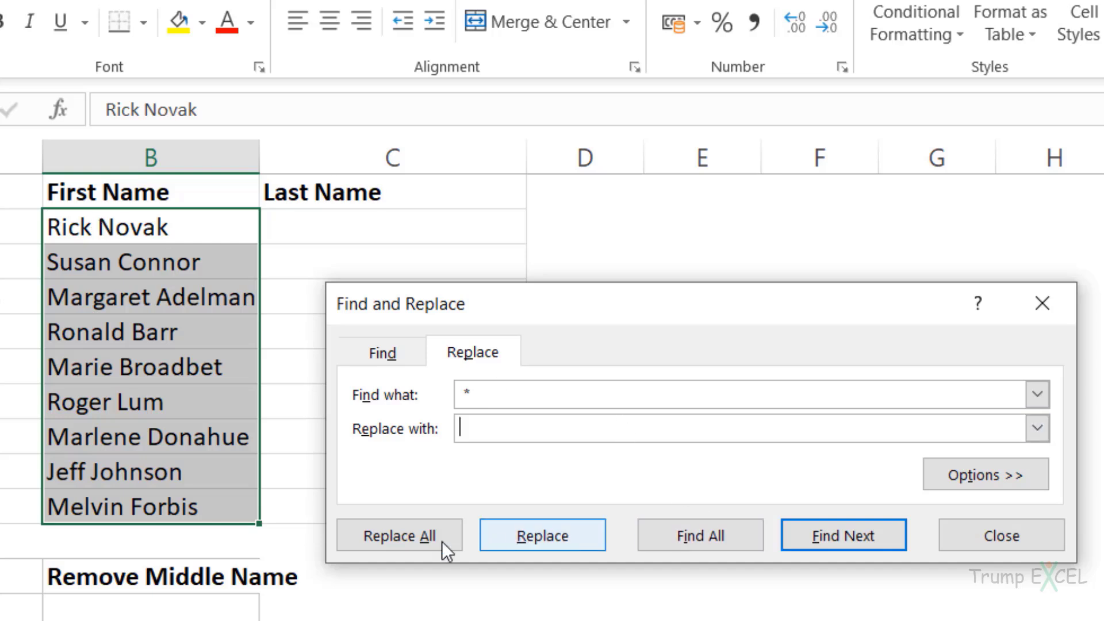
{"action": "left_click", "coordinate": [411, 544]}
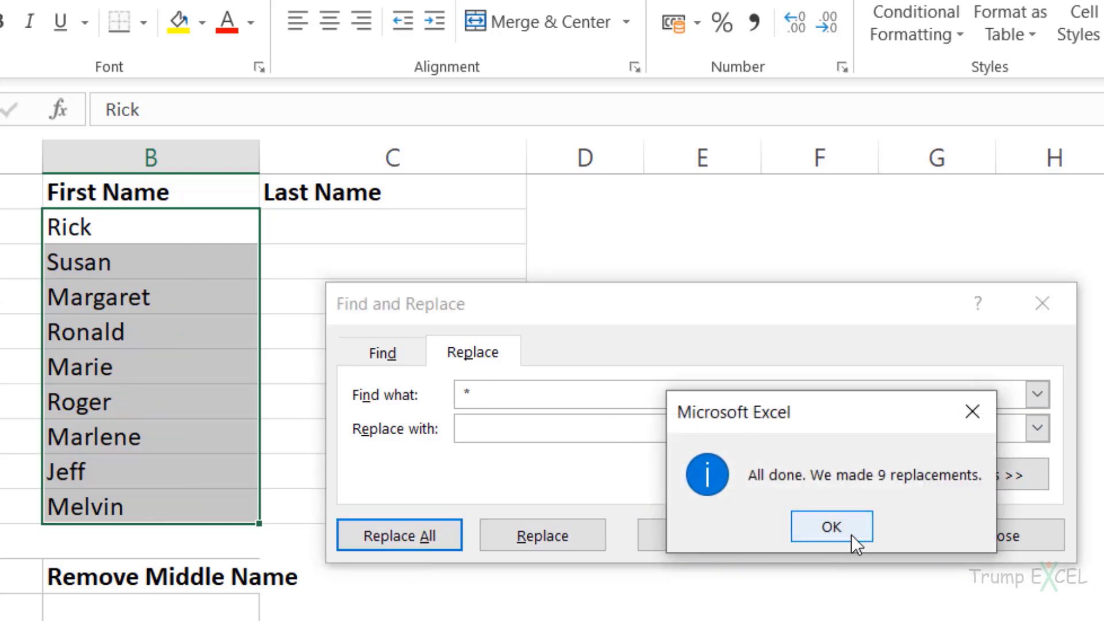
{"action": "left_click", "coordinate": [839, 532]}
Paste copies of the full names from A2:A10 into C2:C10, then reopen Find and Replace with Ctrl+H.
{"action": "left_click", "coordinate": [1041, 303]}
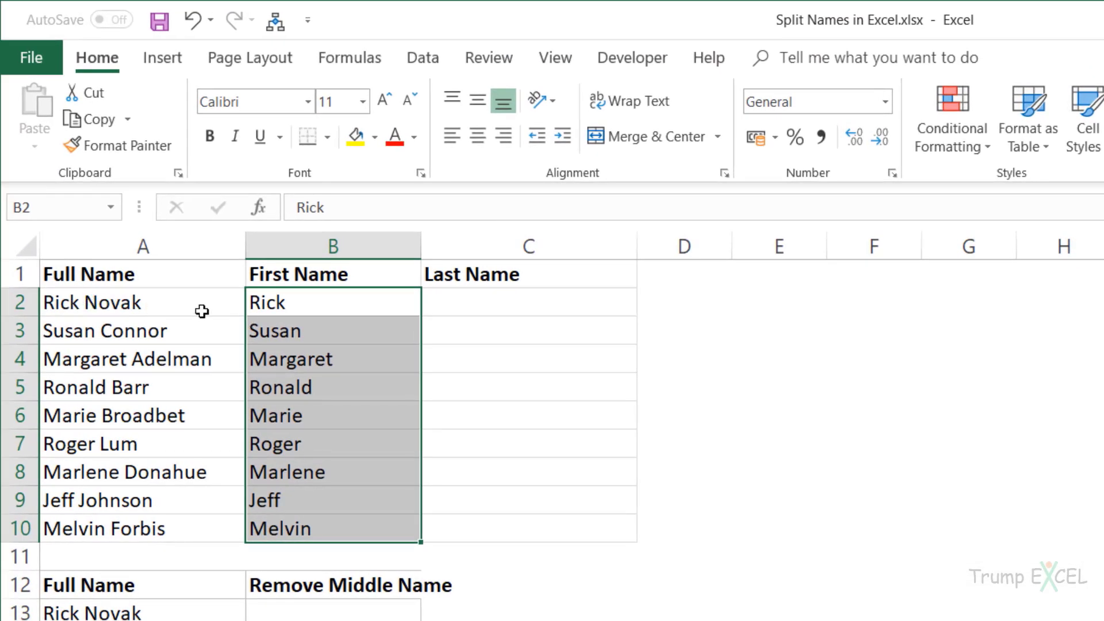
{"action": "left_click_drag", "start_coordinate": [172, 311], "coordinate": [173, 516]}
{"action": "key", "text": "ctrl+c"}
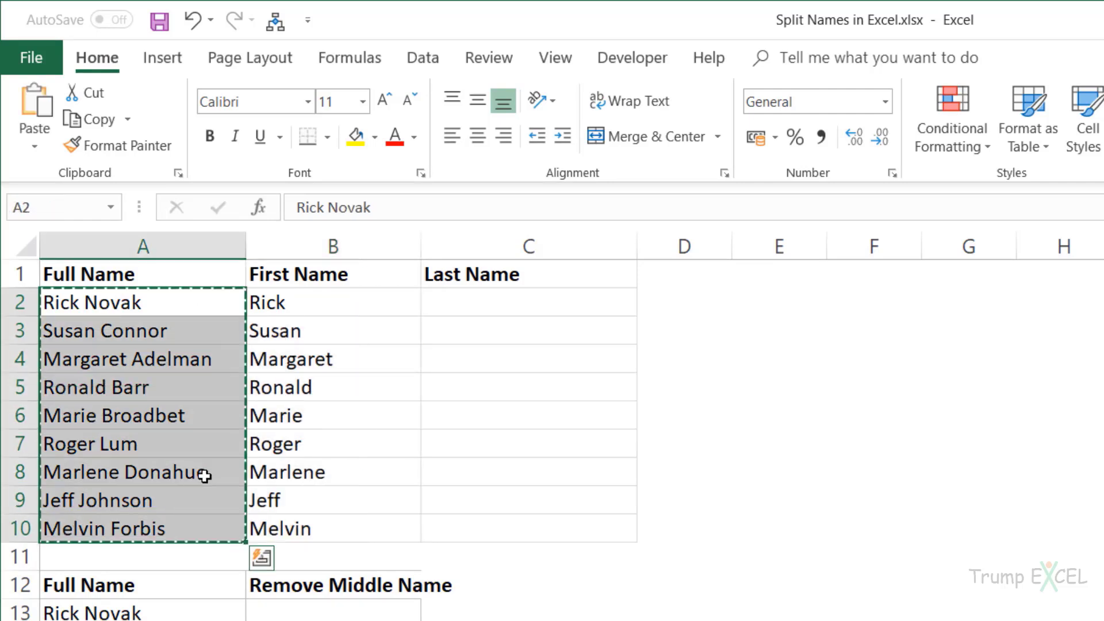
{"action": "left_click", "coordinate": [454, 308]}
{"action": "key", "text": "ctrl+v"}
{"action": "key", "text": "Escape"}
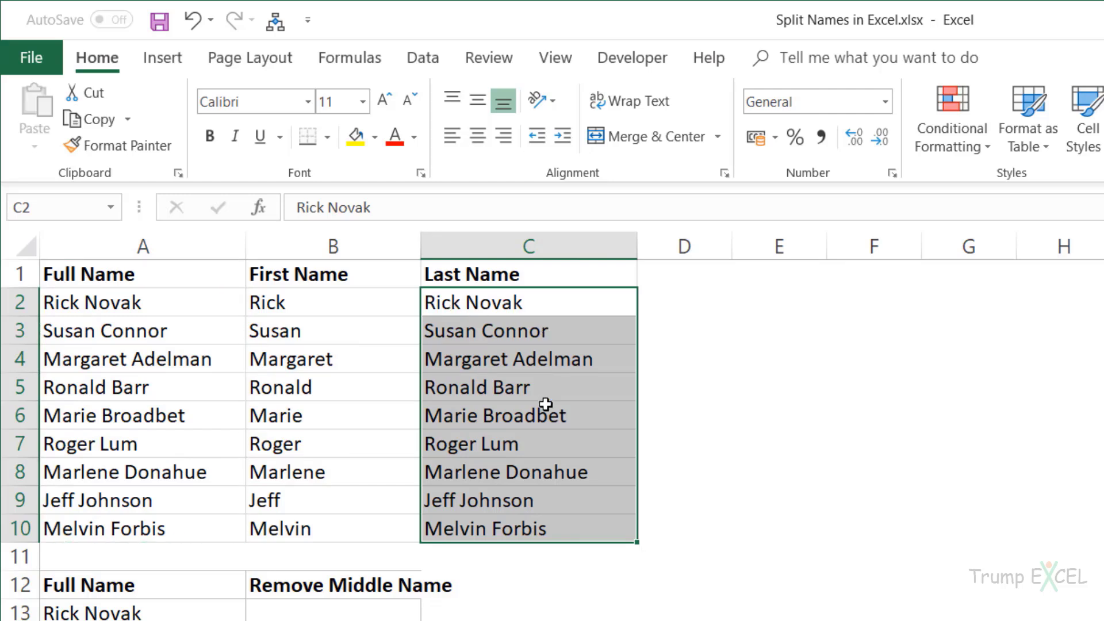
{"action": "key", "text": "ctrl+h"}
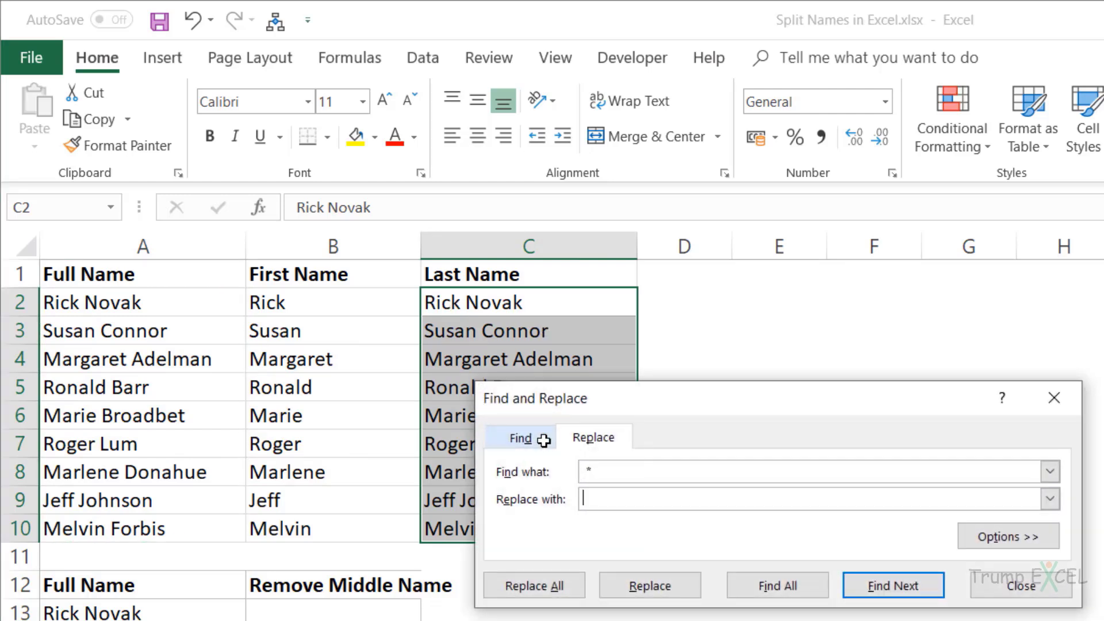
Replace '* ' with nothing so C2:C10 keeps only surnames like Novak and Connor (9 replacements).
{"action": "left_click", "coordinate": [635, 469]}
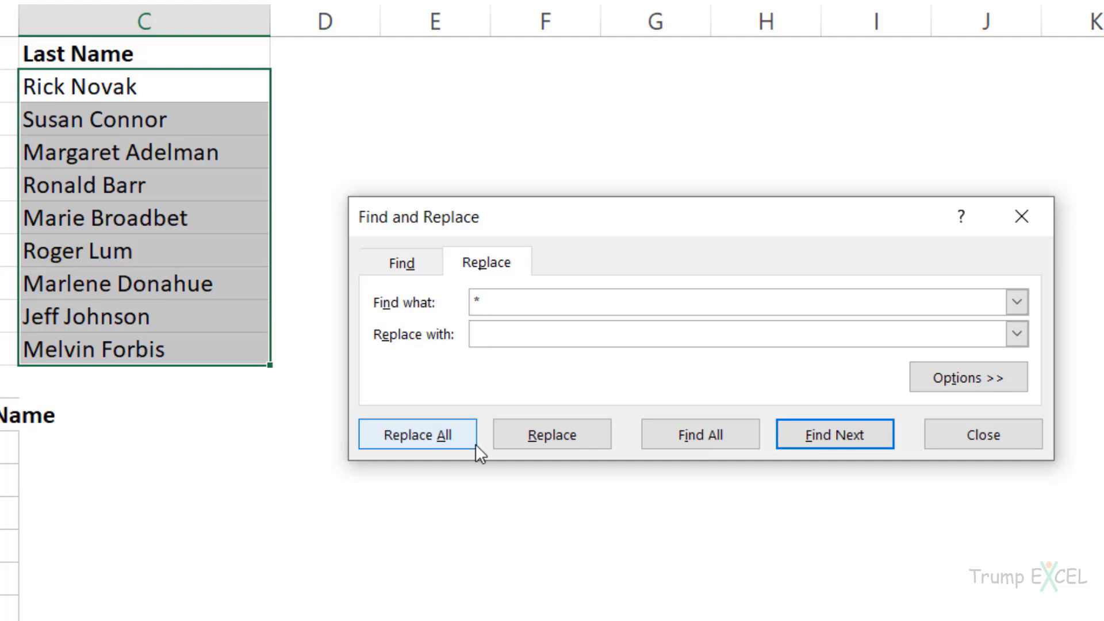
{"action": "left_click", "coordinate": [454, 434]}
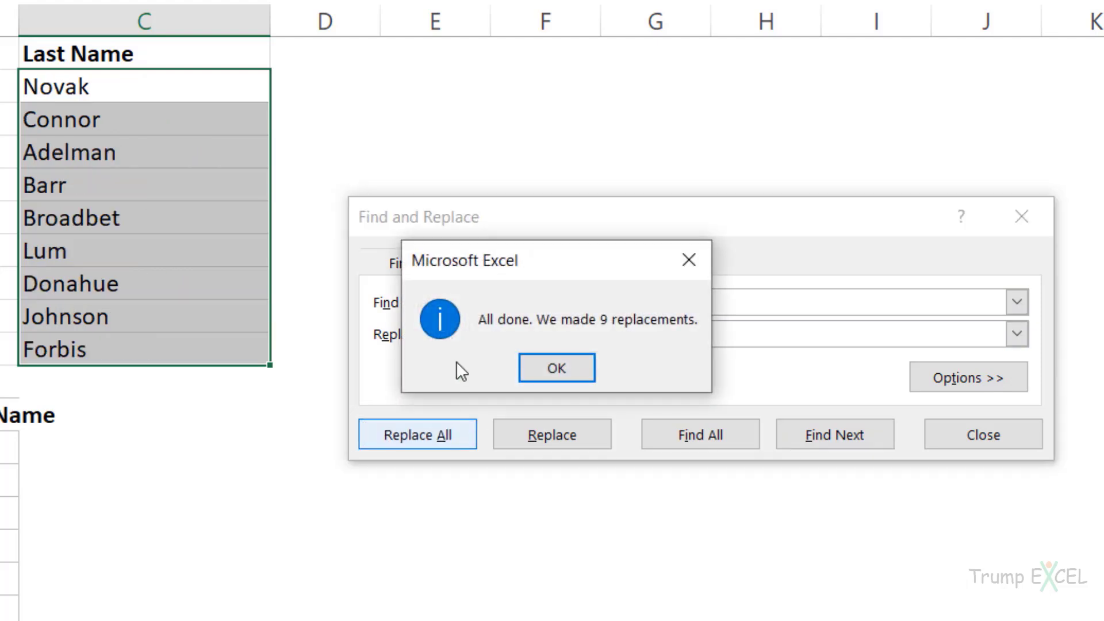
{"action": "left_click", "coordinate": [537, 369]}
{"action": "left_click", "coordinate": [1022, 216]}
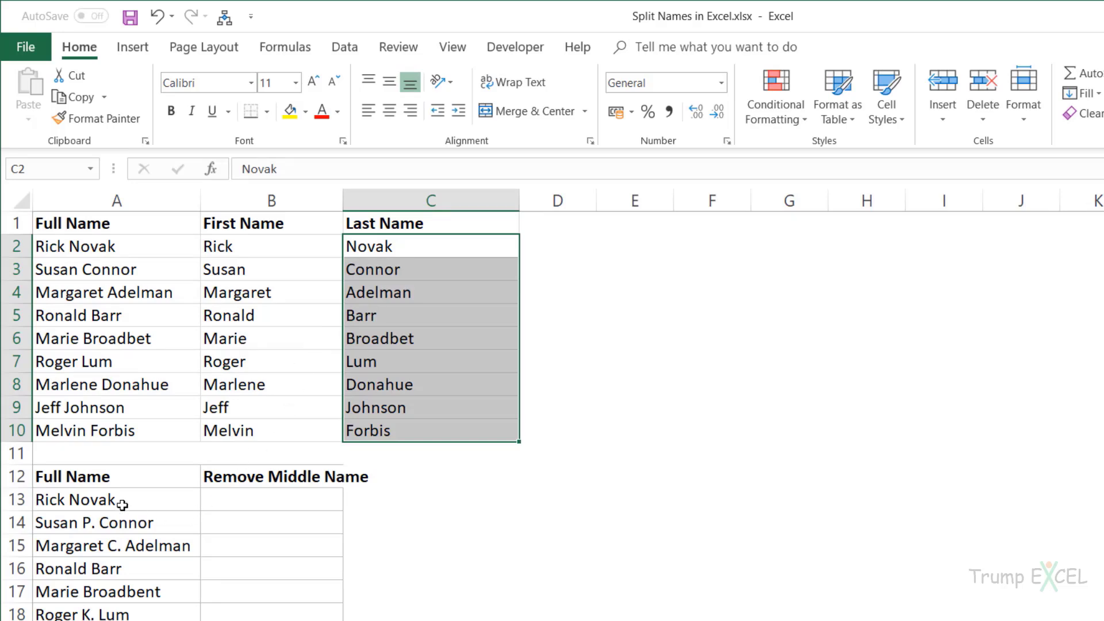
Copy the full names in A13:A21 into B13:B21 and bring up Find and Replace.
{"action": "left_click_drag", "start_coordinate": [129, 498], "coordinate": [149, 512]}
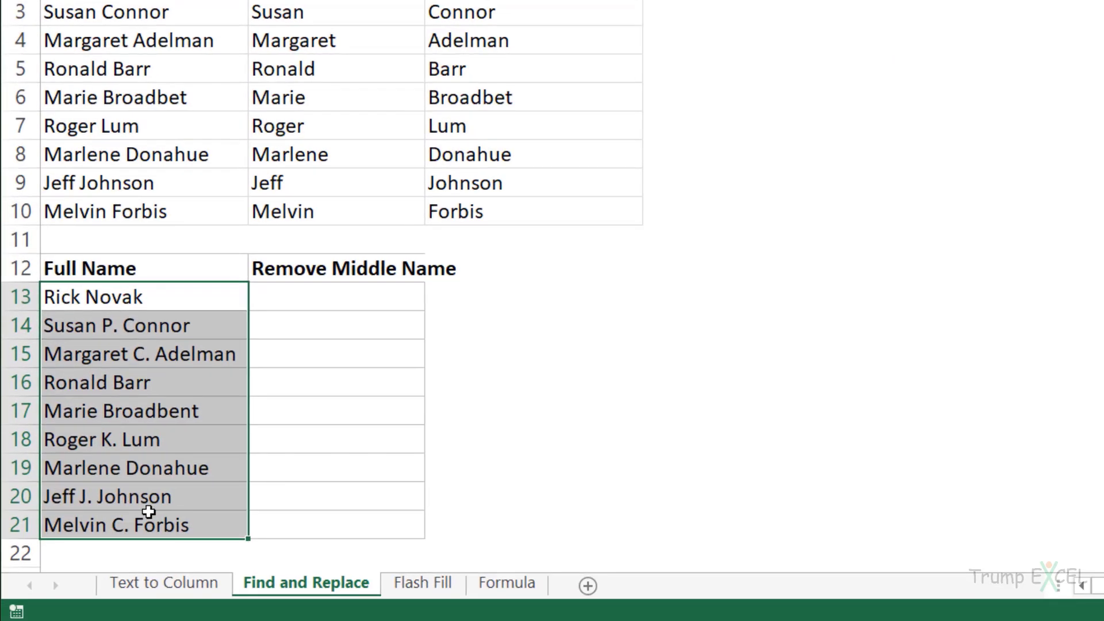
{"action": "key", "text": "ctrl+c"}
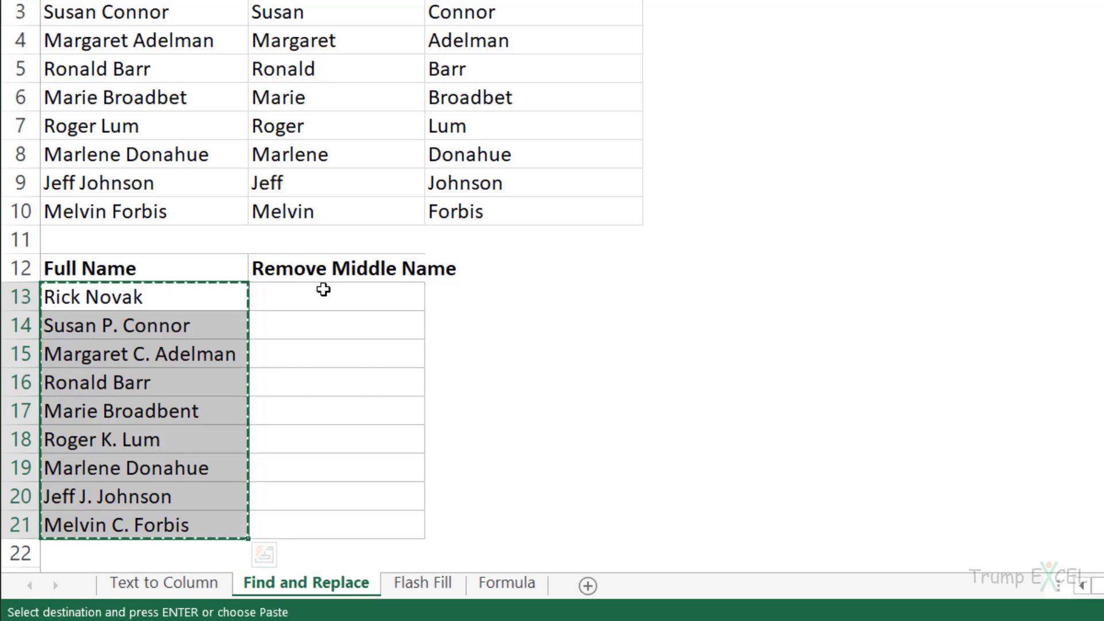
{"action": "left_click", "coordinate": [323, 290]}
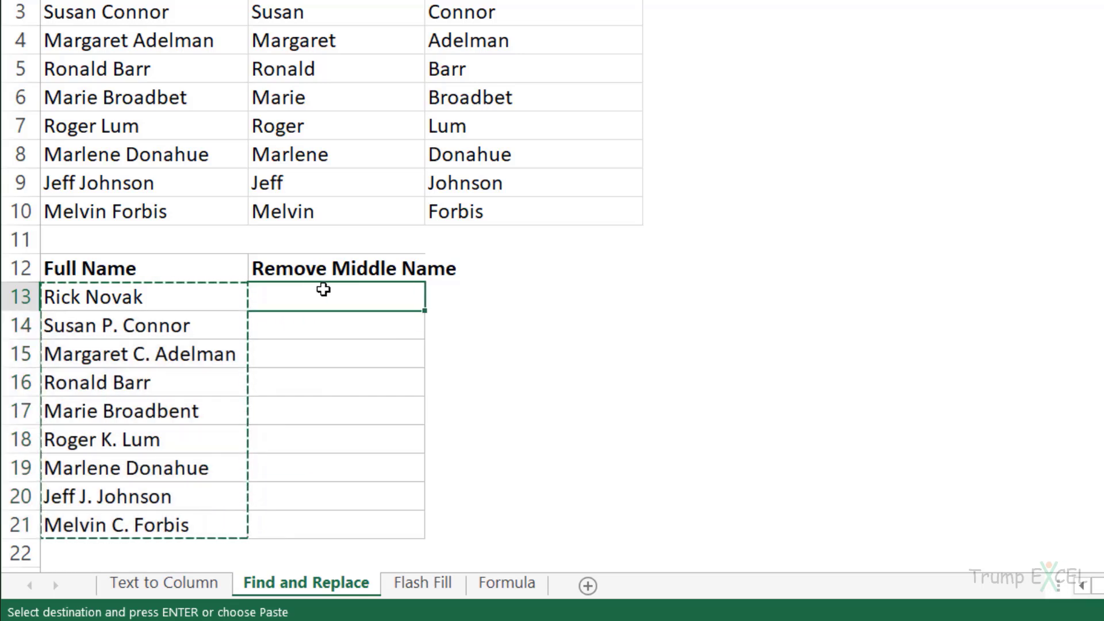
{"action": "key", "text": "ctrl+v"}
{"action": "key", "text": "Escape"}
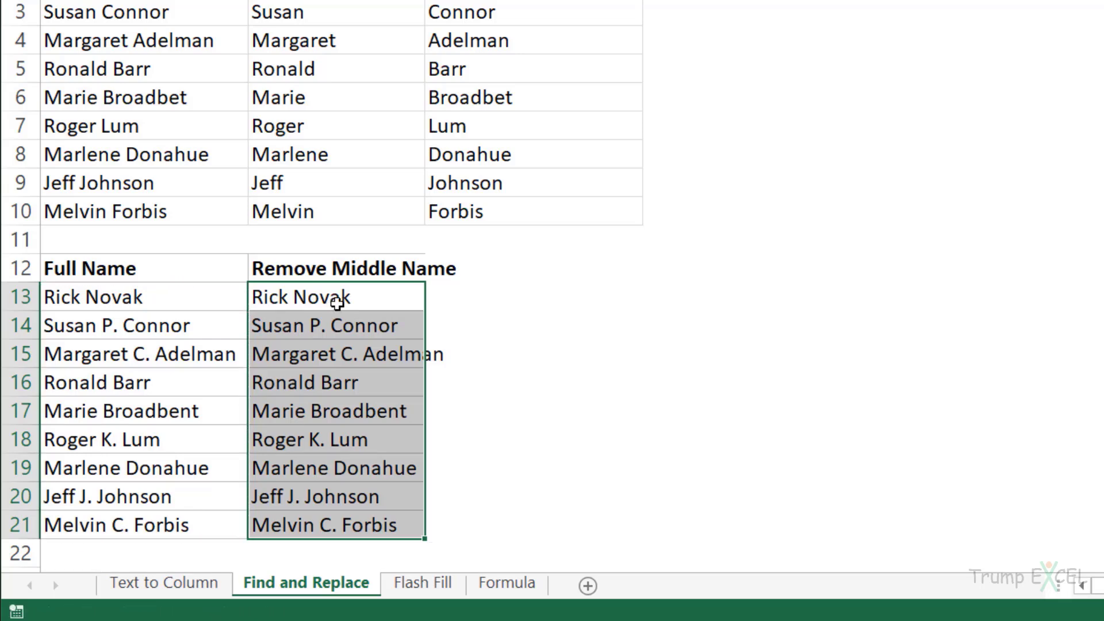
{"action": "key", "text": "ctrl+h"}
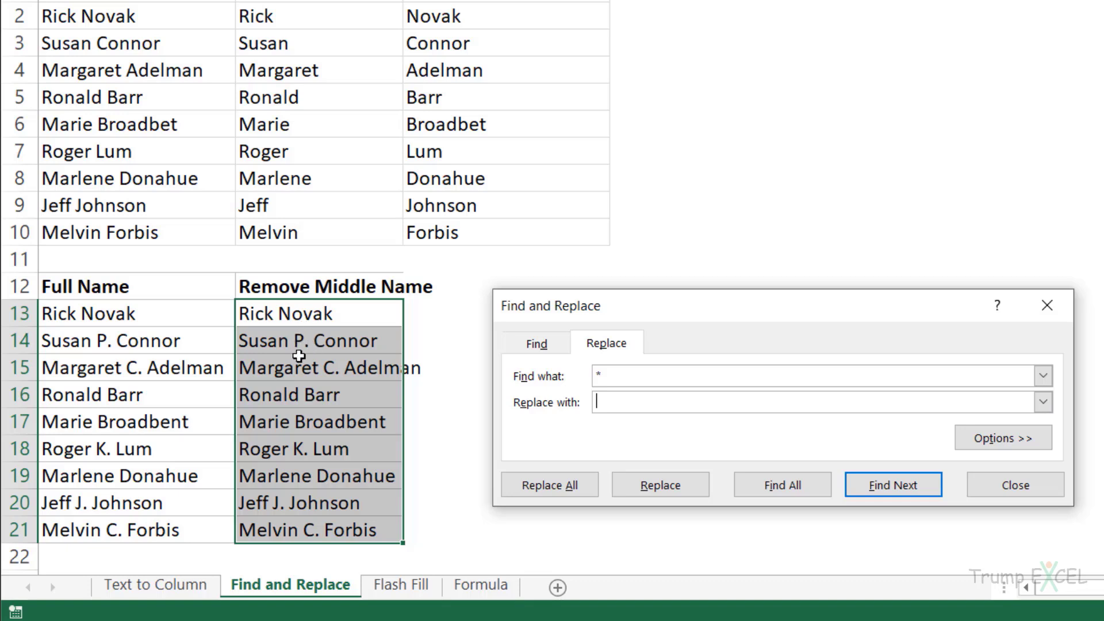
Replace ' * ' with nothing across the copied names to strip the middle initials.
{"action": "left_click", "coordinate": [620, 371]}
{"action": "key", "text": "BackSpace"}
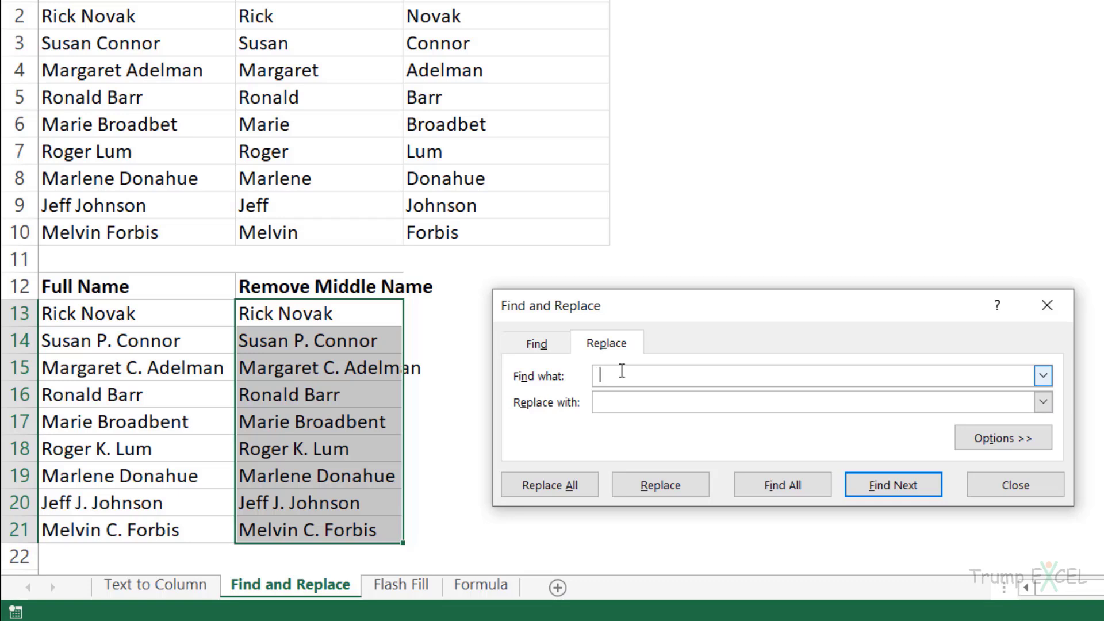
{"action": "type", "text": "*"}
{"action": "left_click", "coordinate": [622, 402]}
{"action": "left_click", "coordinate": [572, 487]}
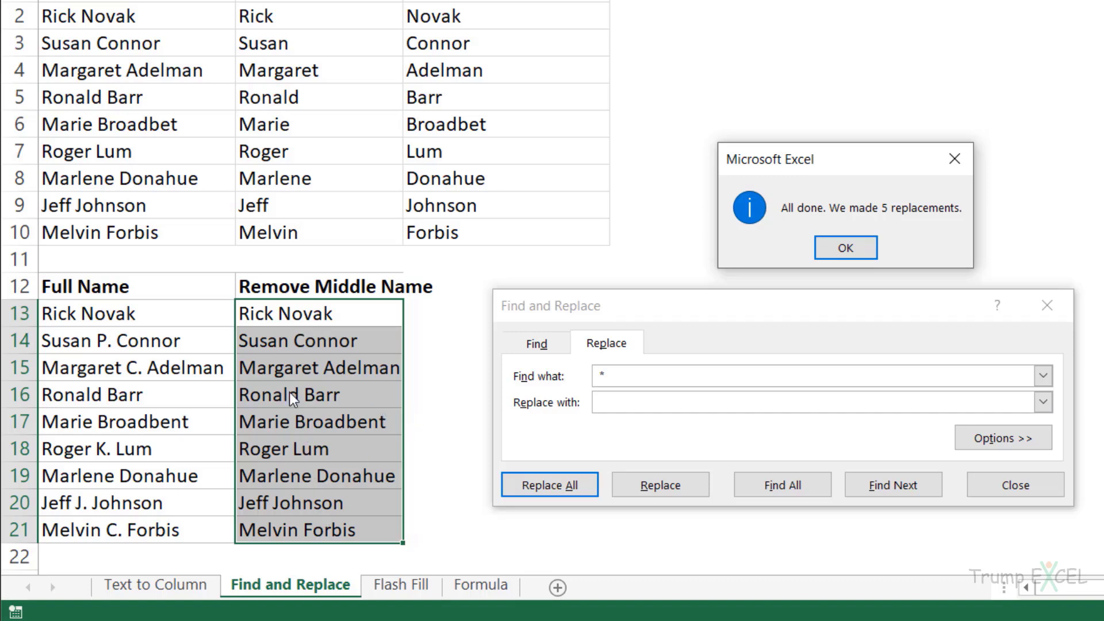
{"action": "left_click", "coordinate": [845, 249]}
On the Flash Fill sheet, enter Rick and Susan in B2:B3 and accept Flash Fill for all nine first names.
{"action": "left_click", "coordinate": [1047, 305]}
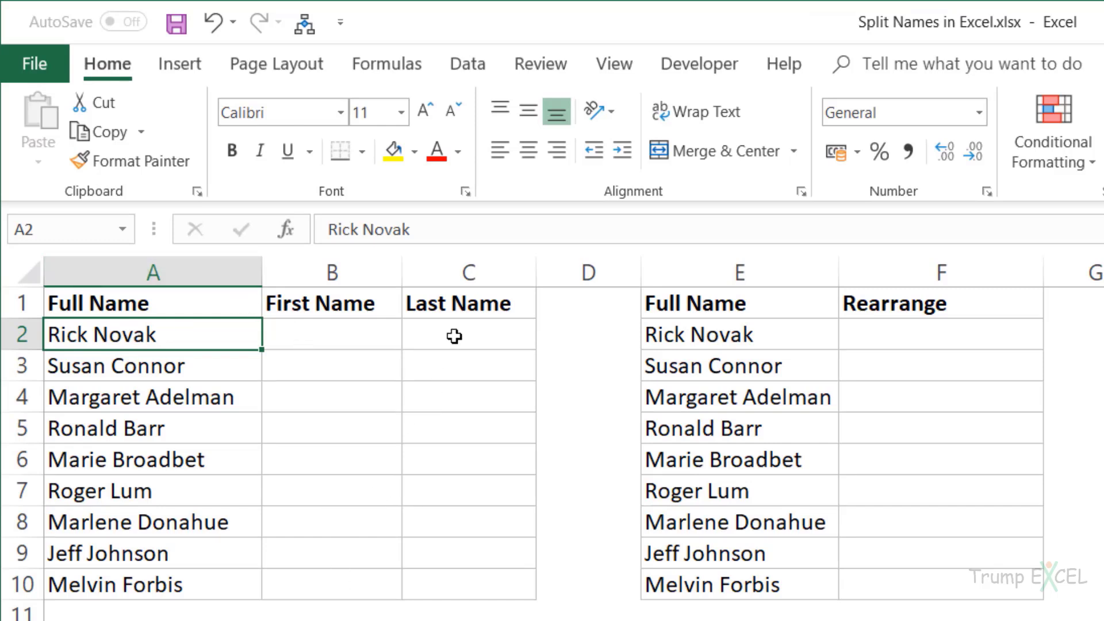
{"action": "left_click", "coordinate": [343, 344]}
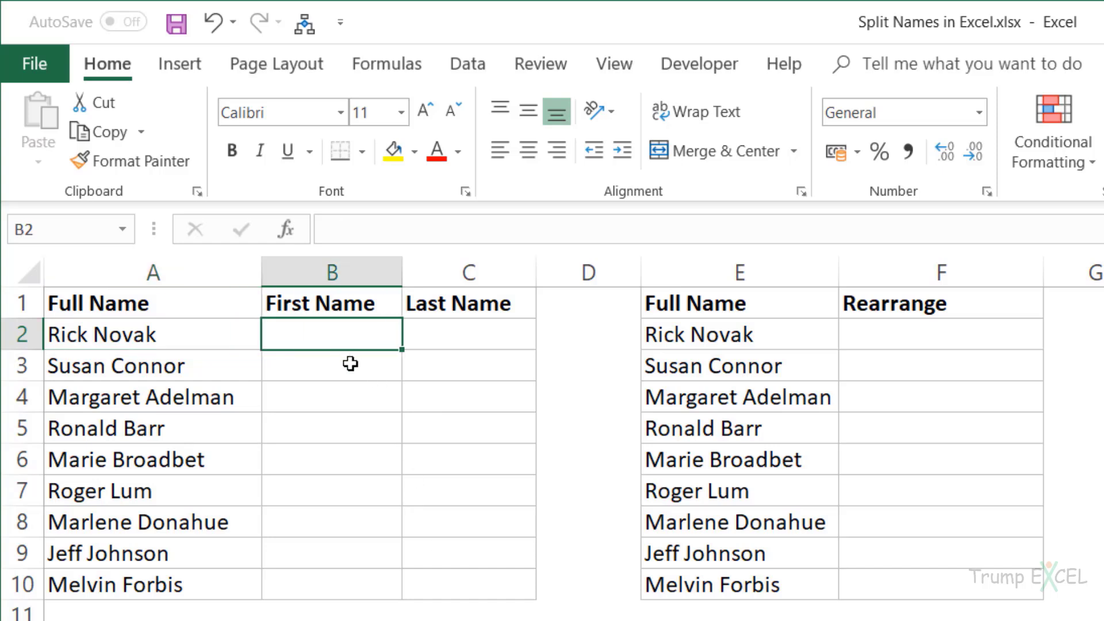
{"action": "type", "text": "Rick"}
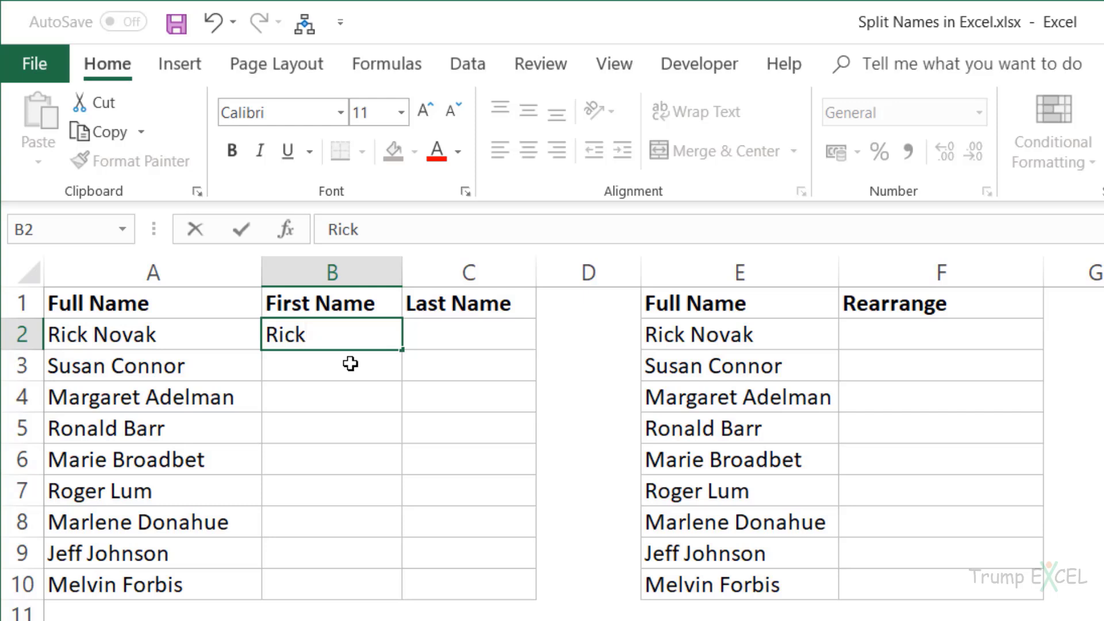
{"action": "key", "text": "Return"}
{"action": "type", "text": "Susan"}
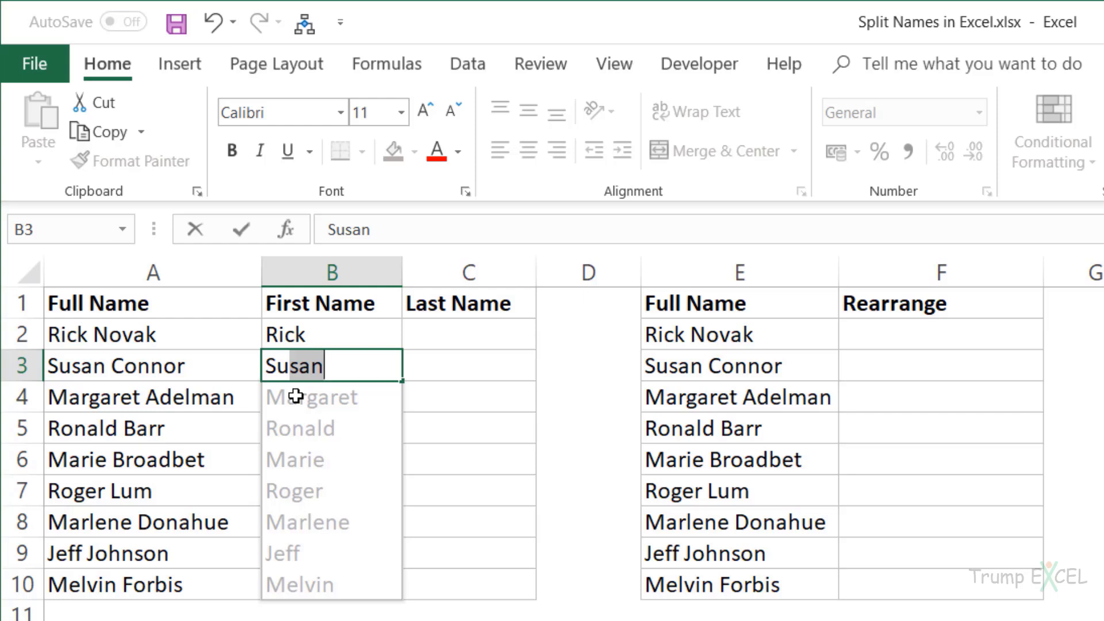
{"action": "key", "text": "Return"}
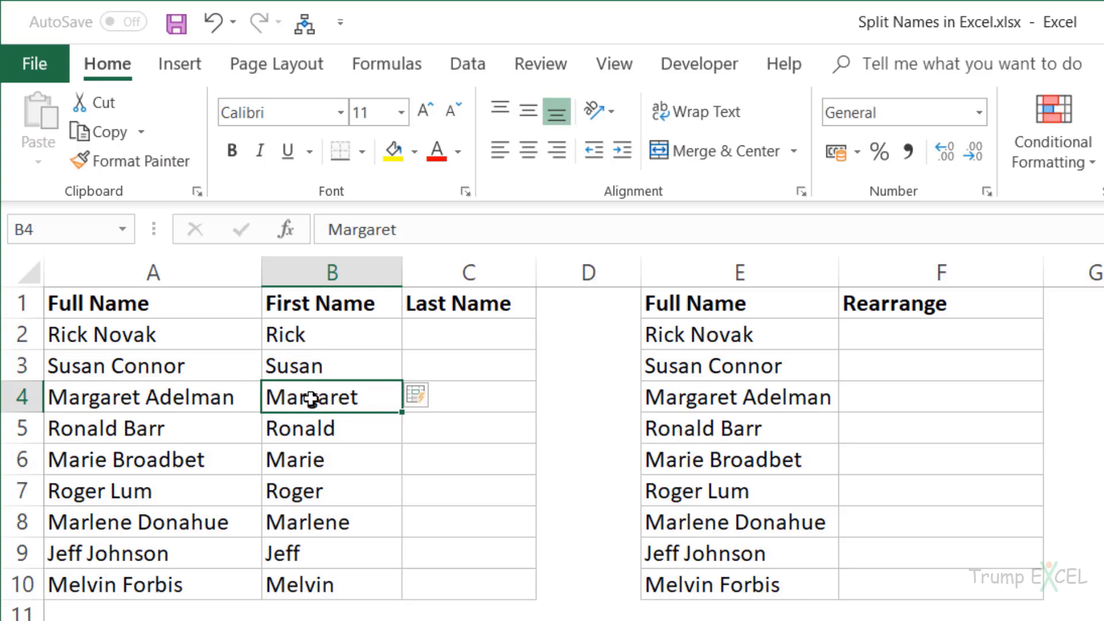
{"action": "left_click", "coordinate": [443, 335]}
Enter Novak in C2 and Connor in C3, accepting the suggested last names below.
{"action": "type", "text": "Novak"}
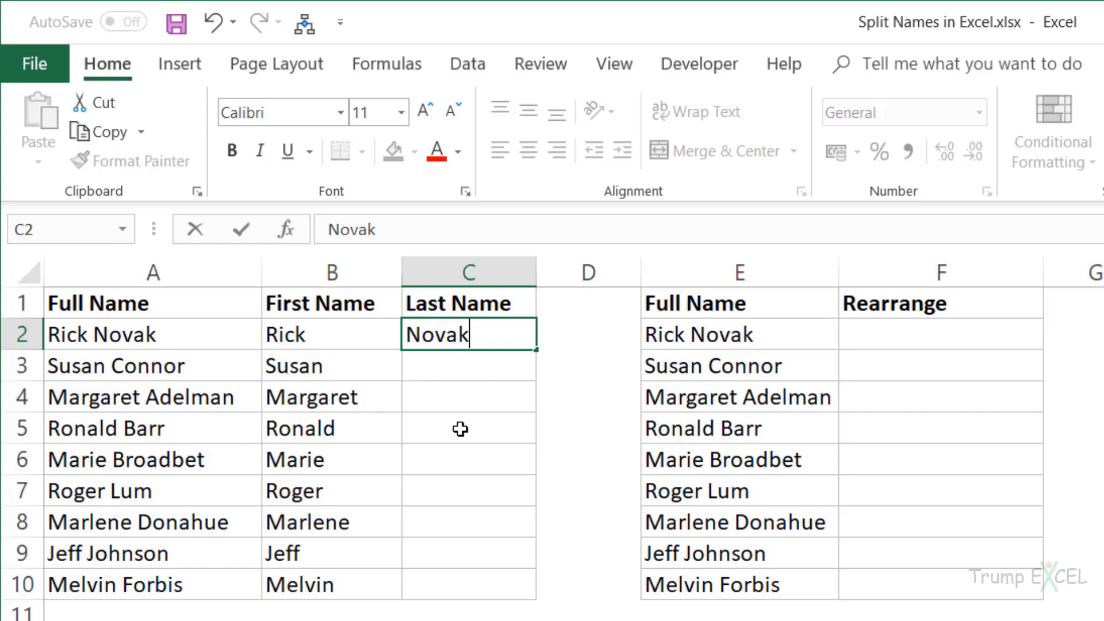
{"action": "key", "text": "Return"}
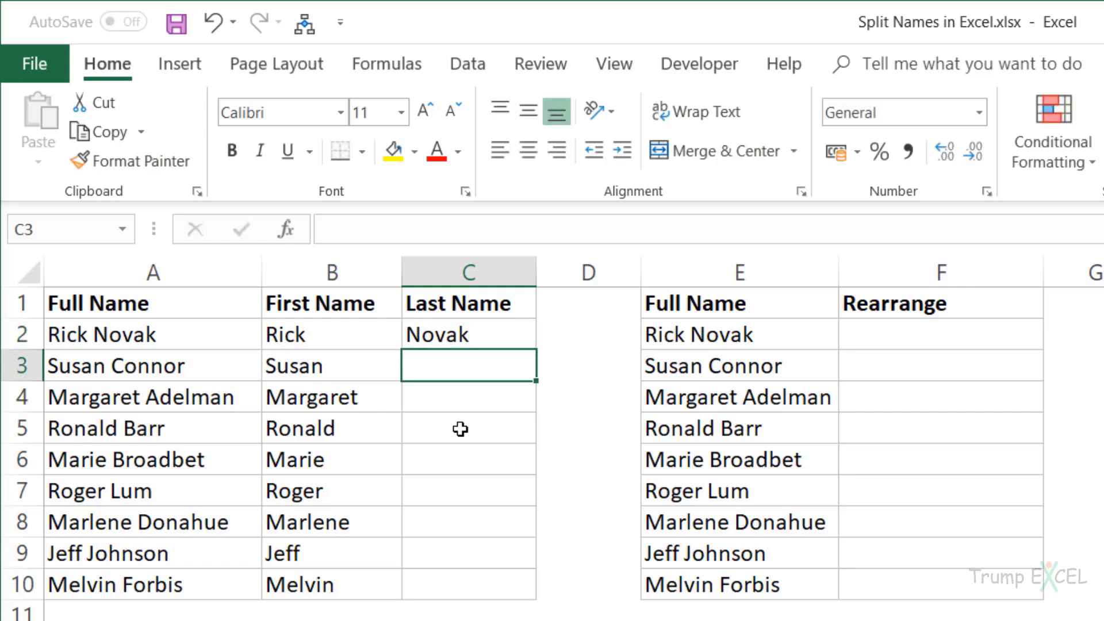
{"action": "type", "text": "Su"}
{"action": "key", "text": "BackSpace"}
{"action": "key", "text": "BackSpace"}
{"action": "type", "text": "C"}
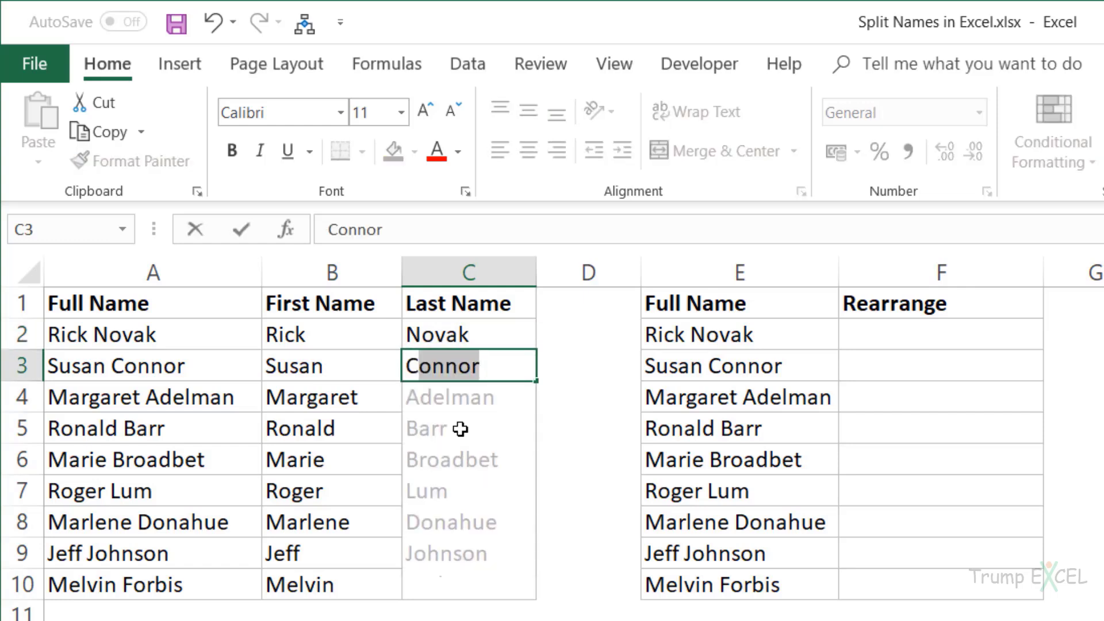
{"action": "type", "text": "o"}
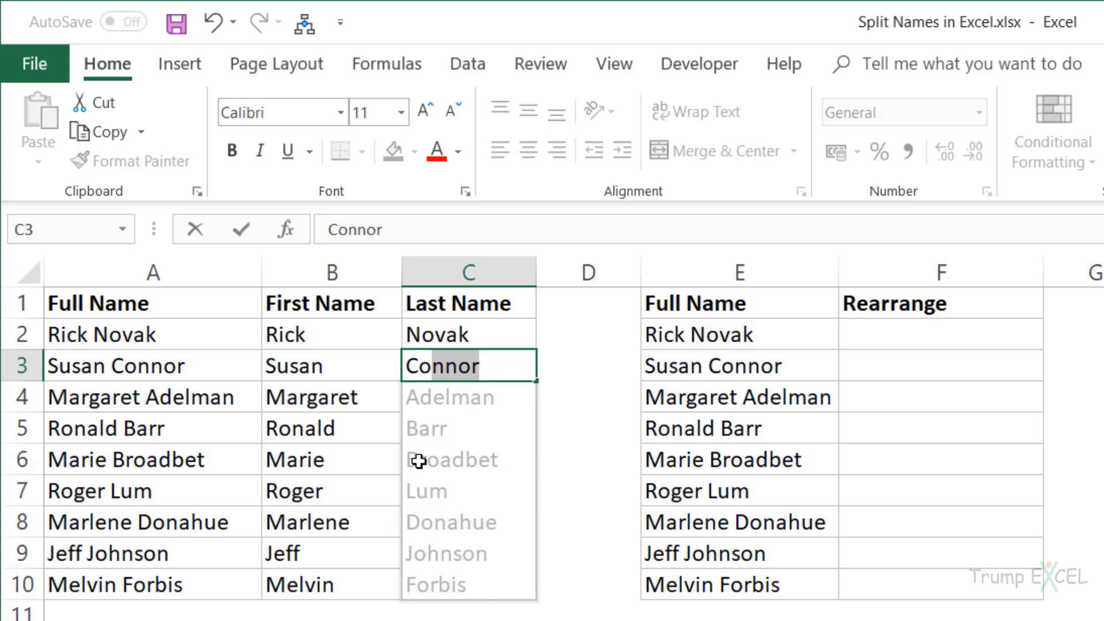
{"action": "key", "text": "Return"}
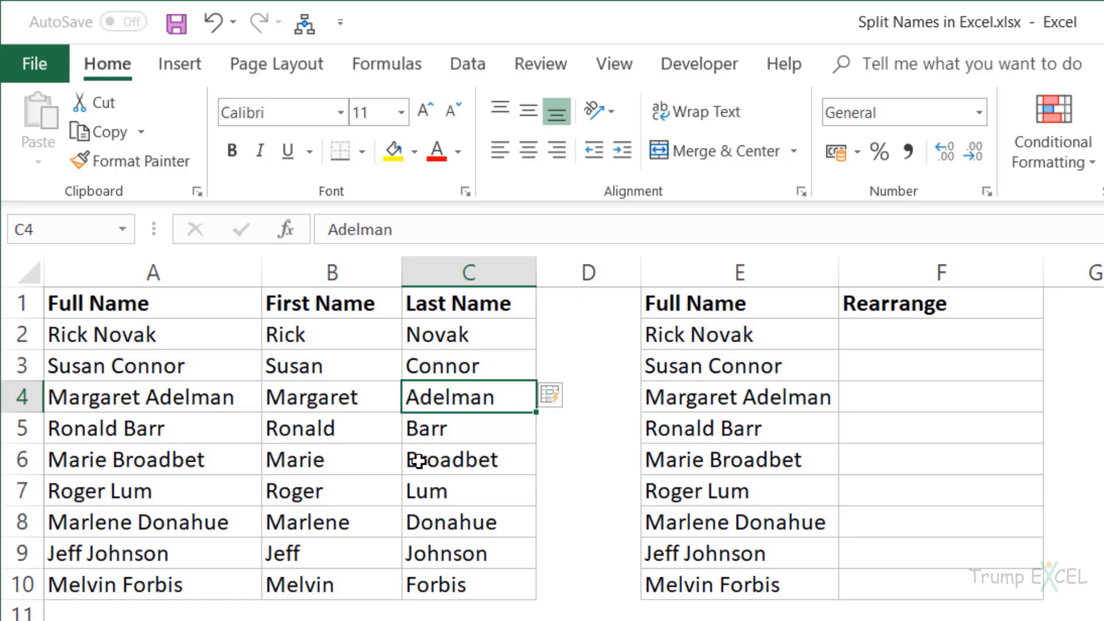
Clear the auto-filled surnames in C4:C10, retype Connor in C3, and select C2:C3.
{"action": "left_click_drag", "start_coordinate": [454, 397], "coordinate": [459, 581]}
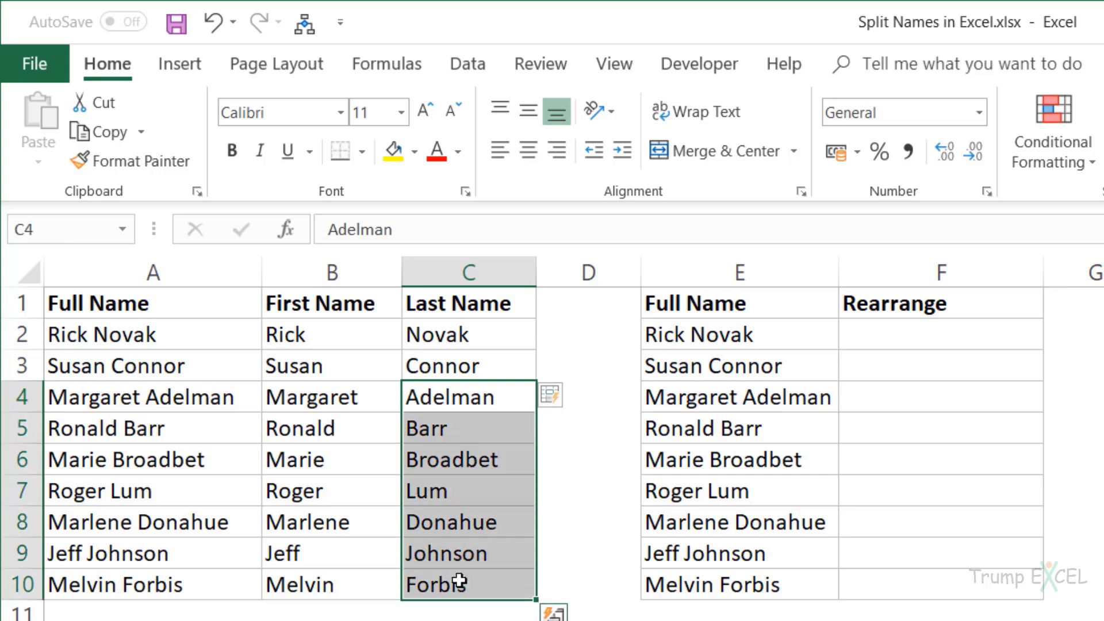
{"action": "key", "text": "Delete"}
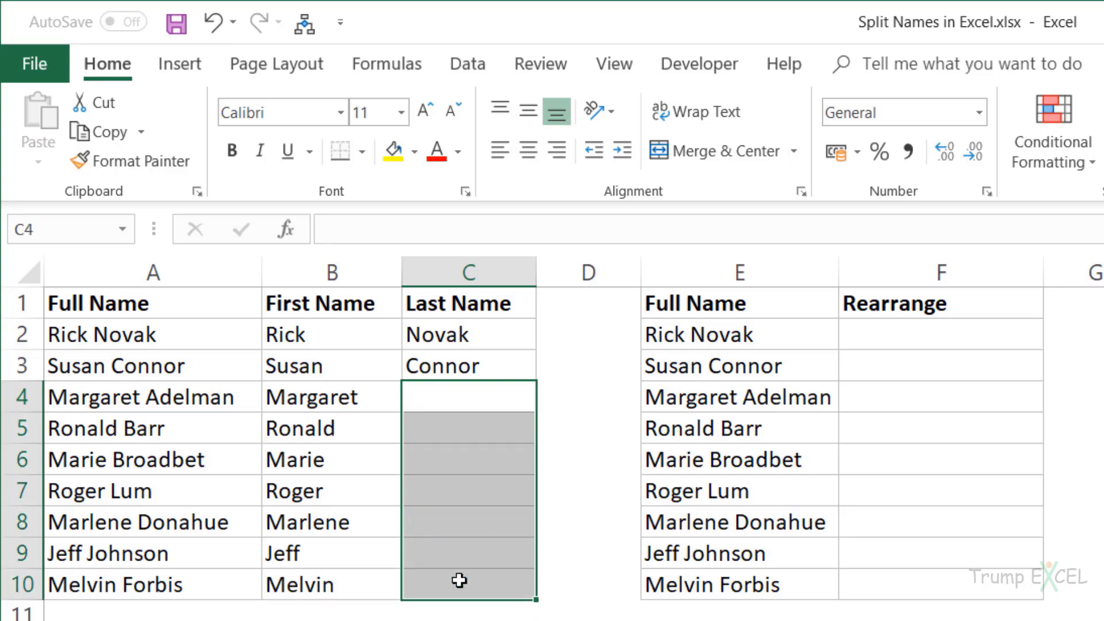
{"action": "left_click", "coordinate": [458, 370]}
{"action": "key", "text": "Delete"}
{"action": "type", "text": "Connor"}
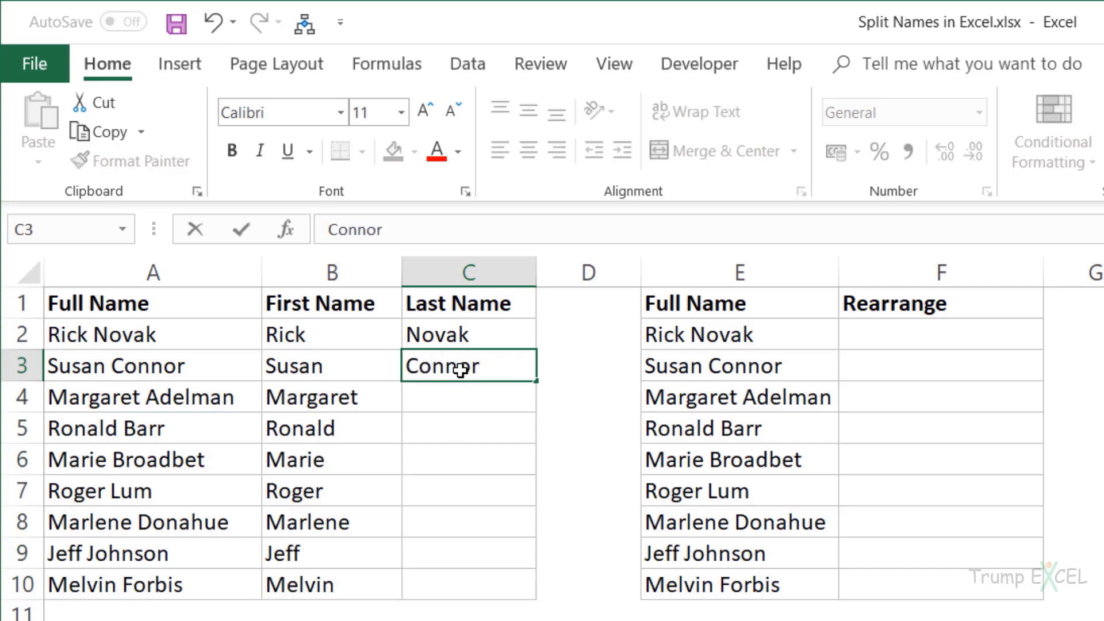
{"action": "key", "text": "Return"}
{"action": "key", "text": "Up"}
{"action": "key", "text": "Up"}
{"action": "key", "text": "shift+Down"}
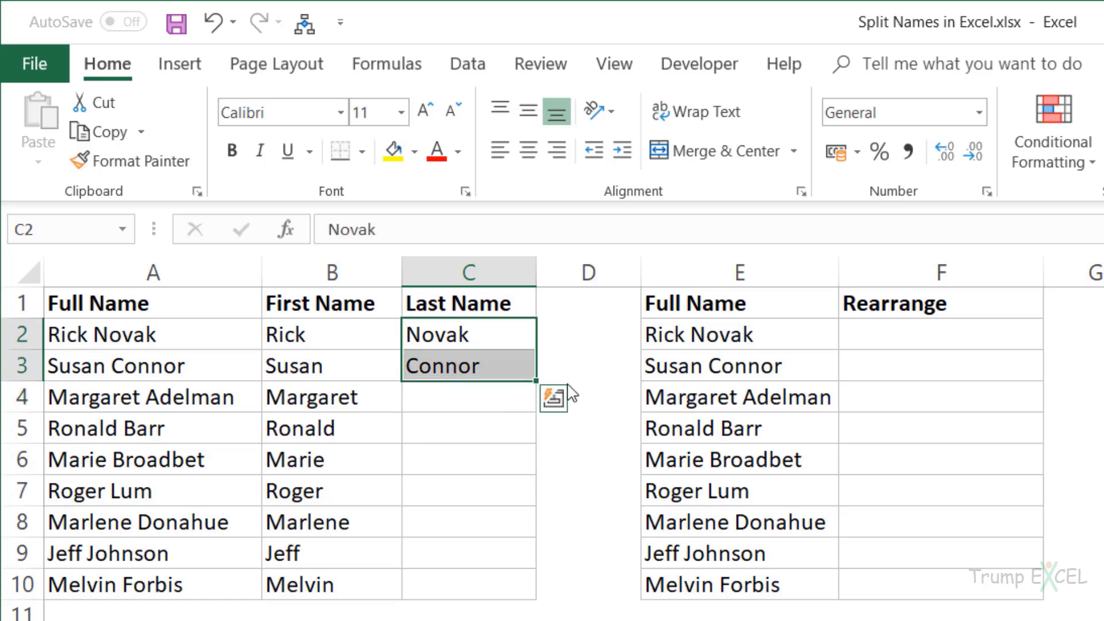
Fill C3 down to C10 and switch the Auto Fill Options to Flash Fill for the surnames.
{"action": "left_click_drag", "start_coordinate": [537, 382], "coordinate": [530, 595]}
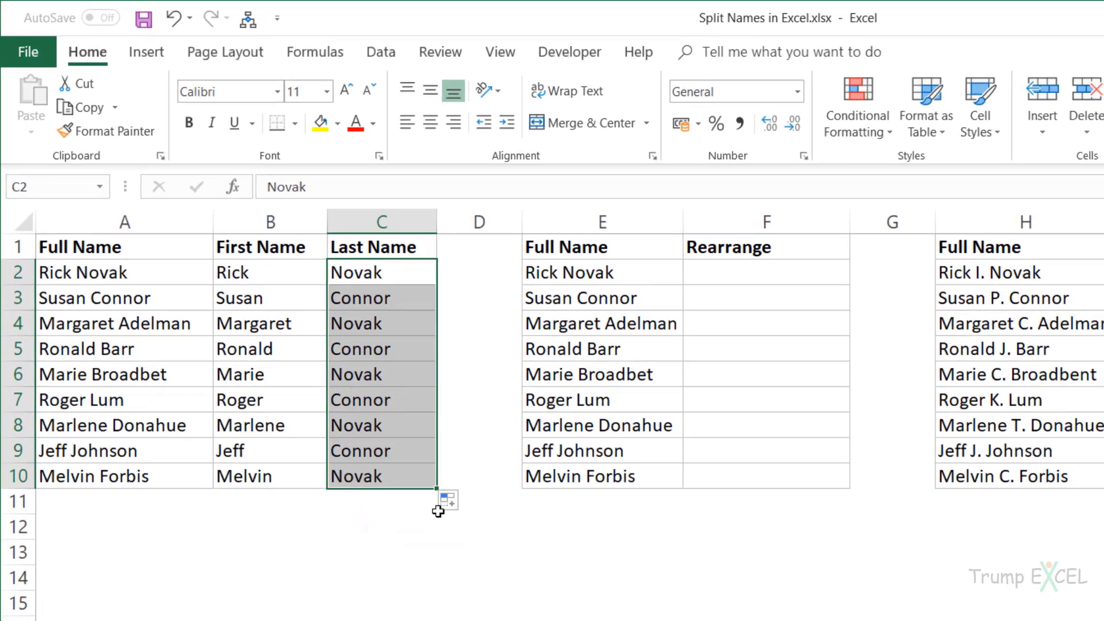
{"action": "left_click", "coordinate": [451, 505]}
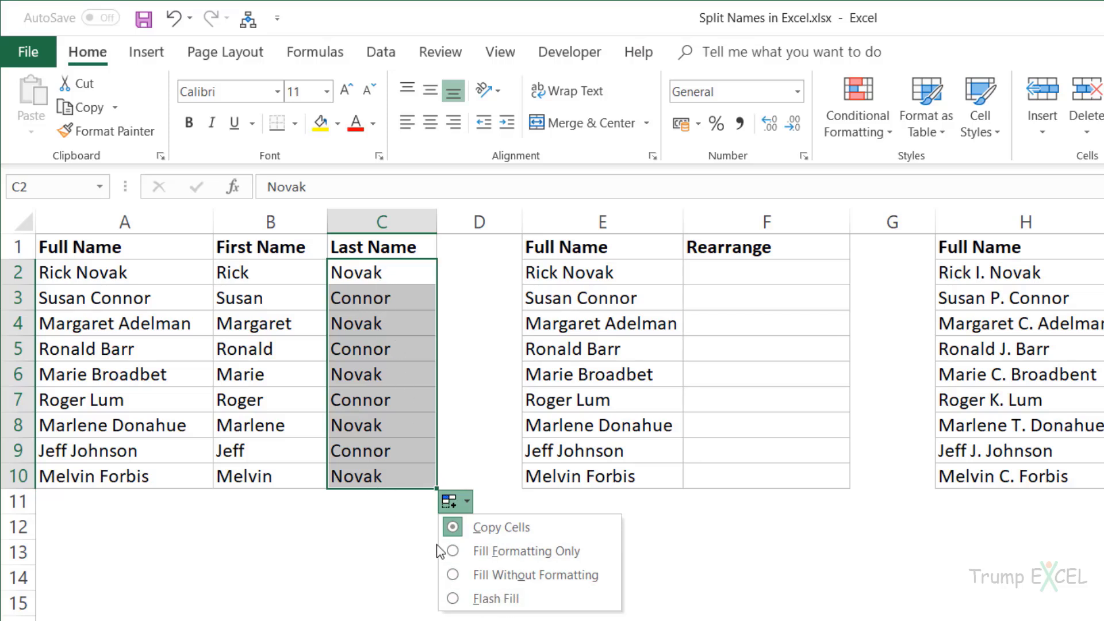
{"action": "left_click", "coordinate": [482, 599]}
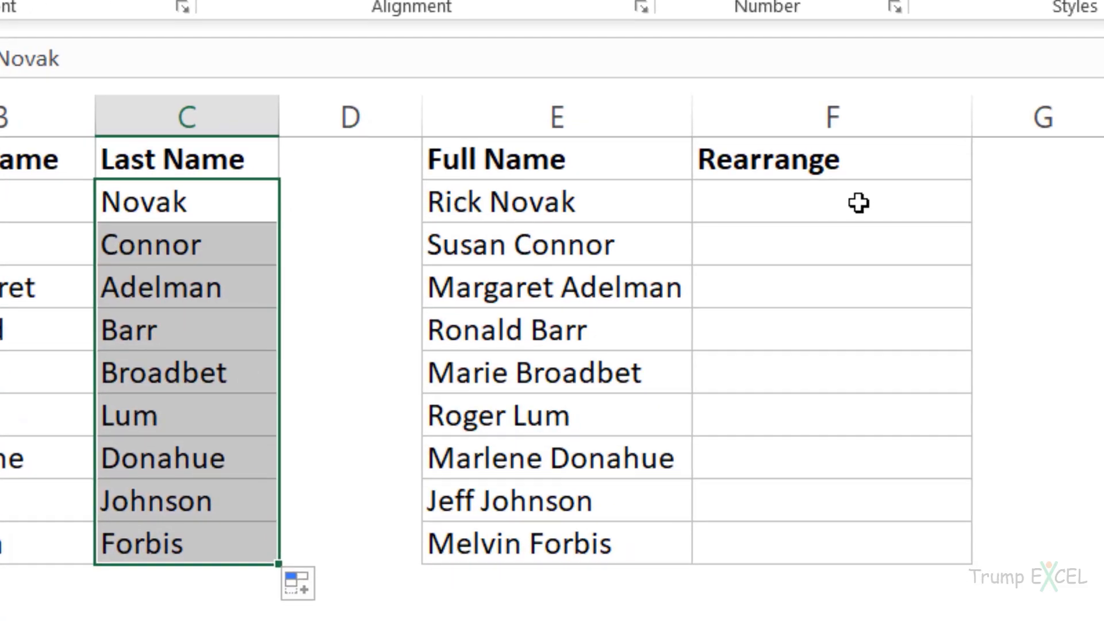
{"action": "left_click", "coordinate": [858, 202]}
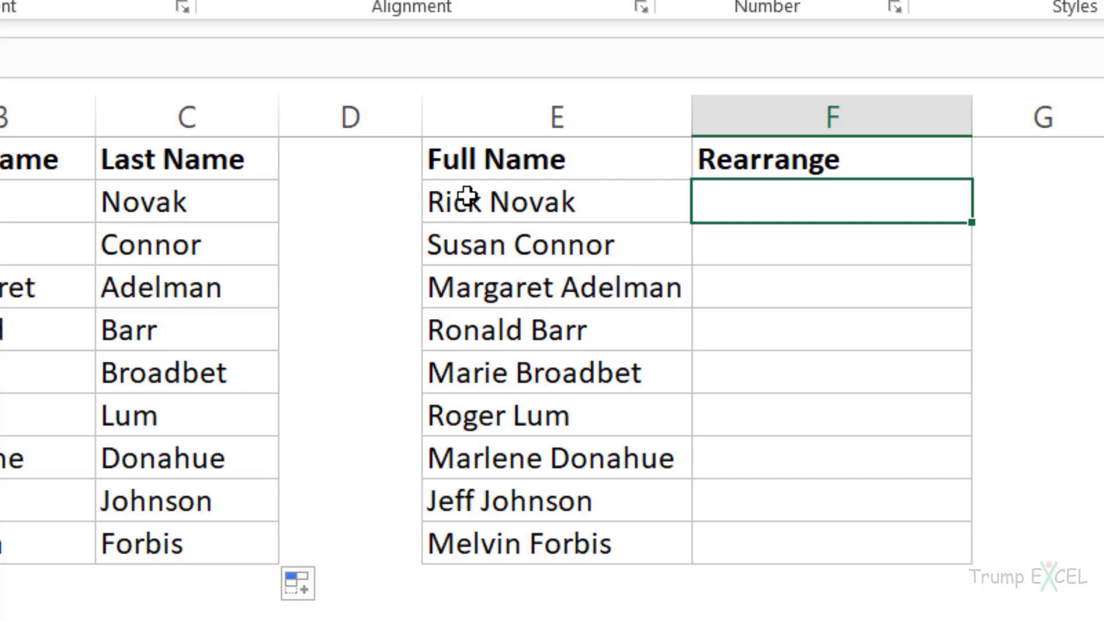
{"action": "type", "text": "Novak,"}
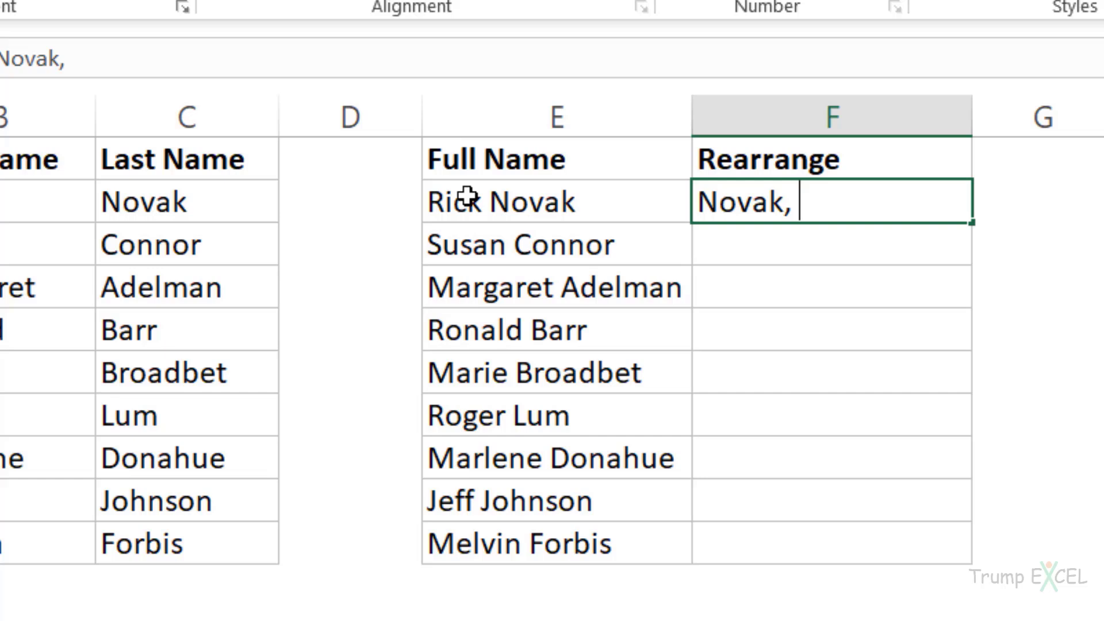
{"action": "type", "text": "Rick"}
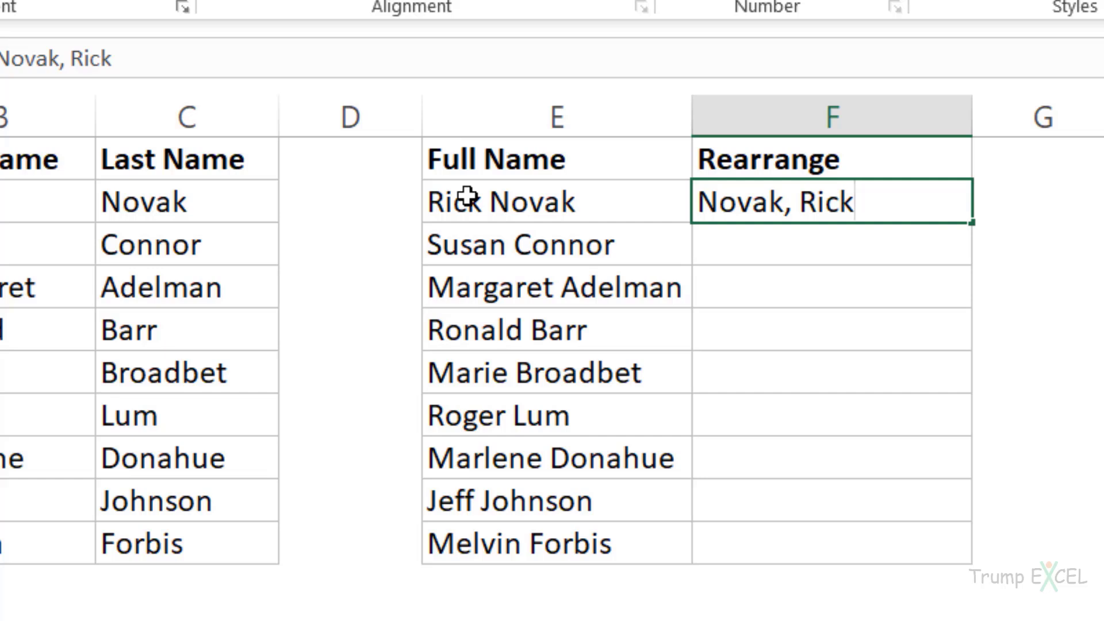
{"action": "key", "text": "Return"}
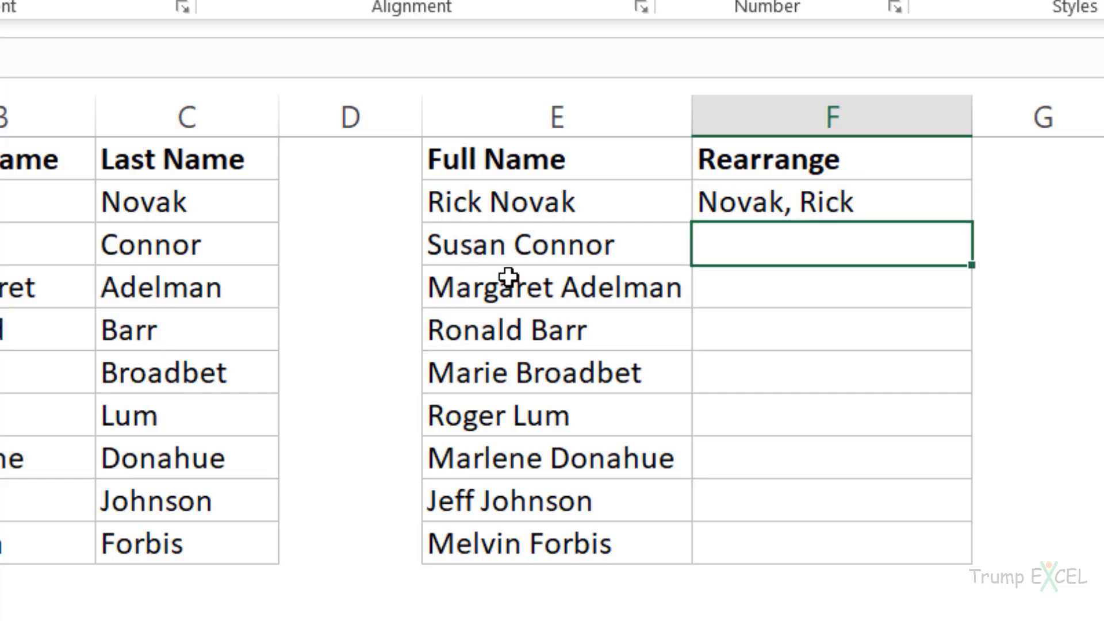
{"action": "type", "text": "Connor, Susan"}
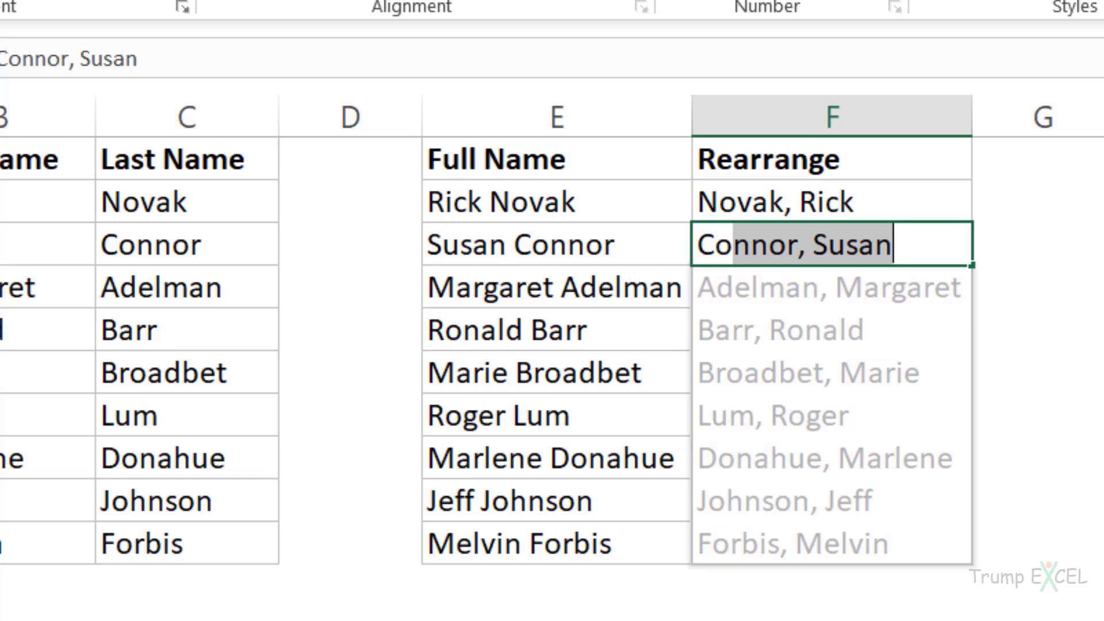
{"action": "key", "text": "Return"}
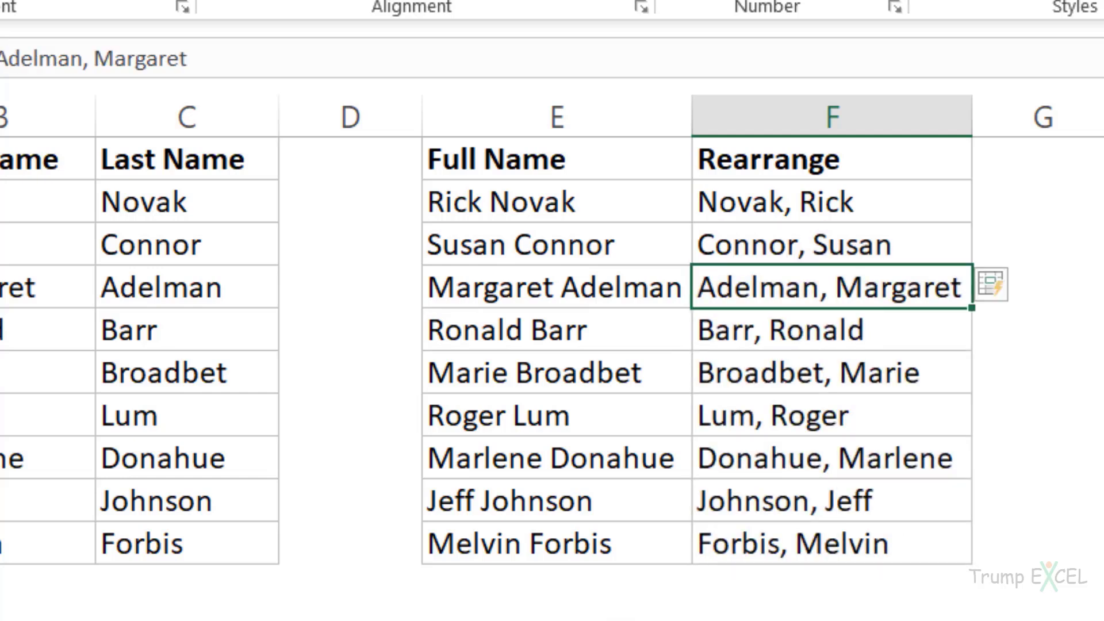
{"action": "left_click", "coordinate": [1038, 244]}
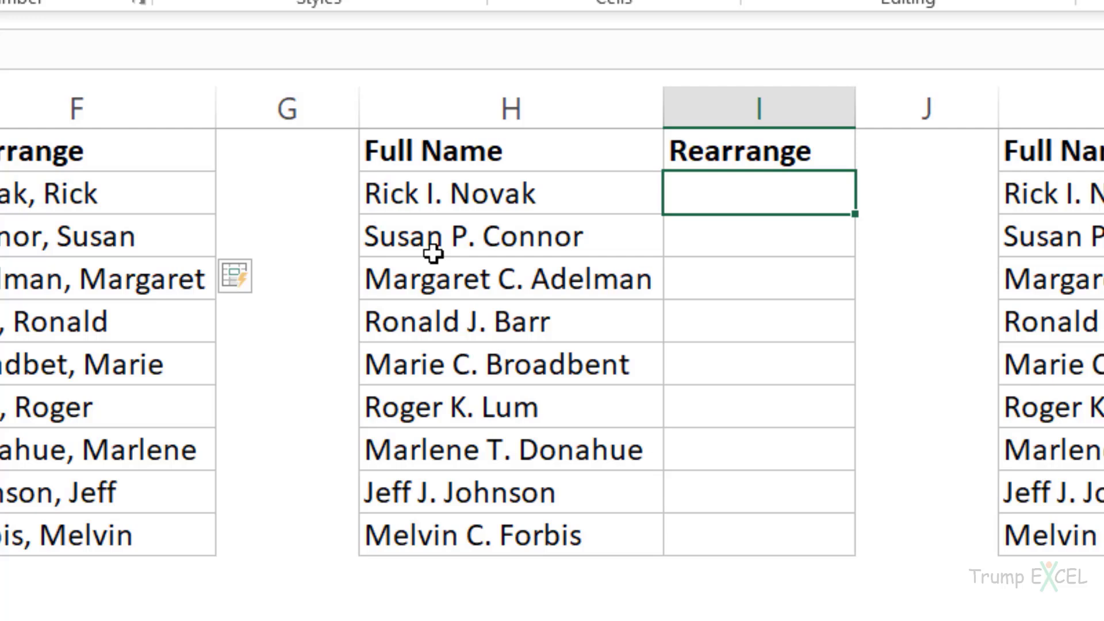
{"action": "type", "text": "Novak"}
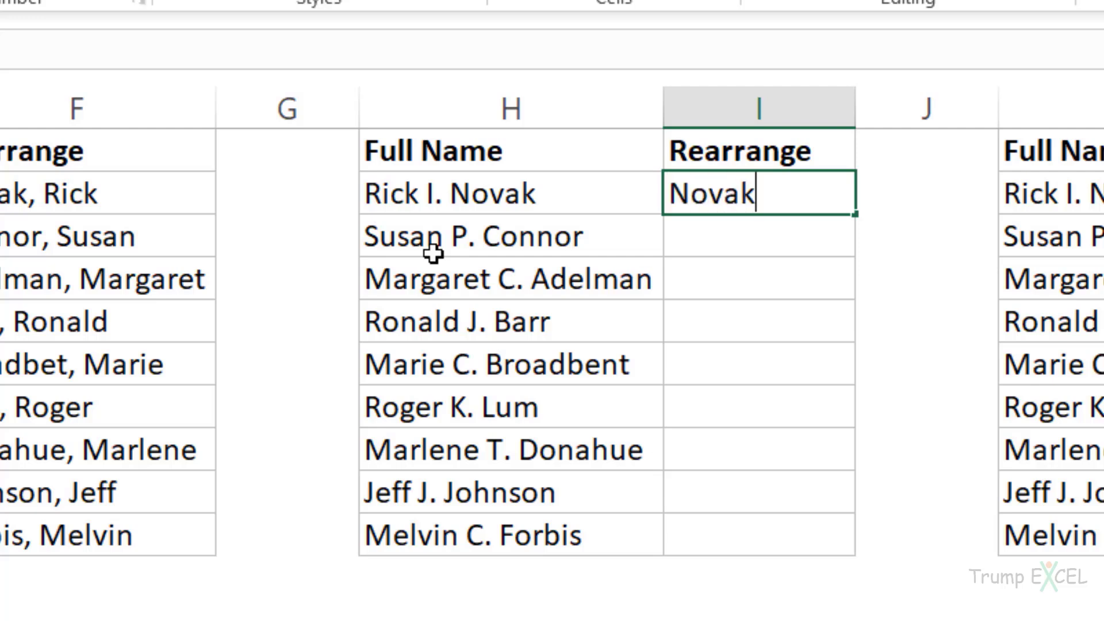
{"action": "type", "text": ", Rick"}
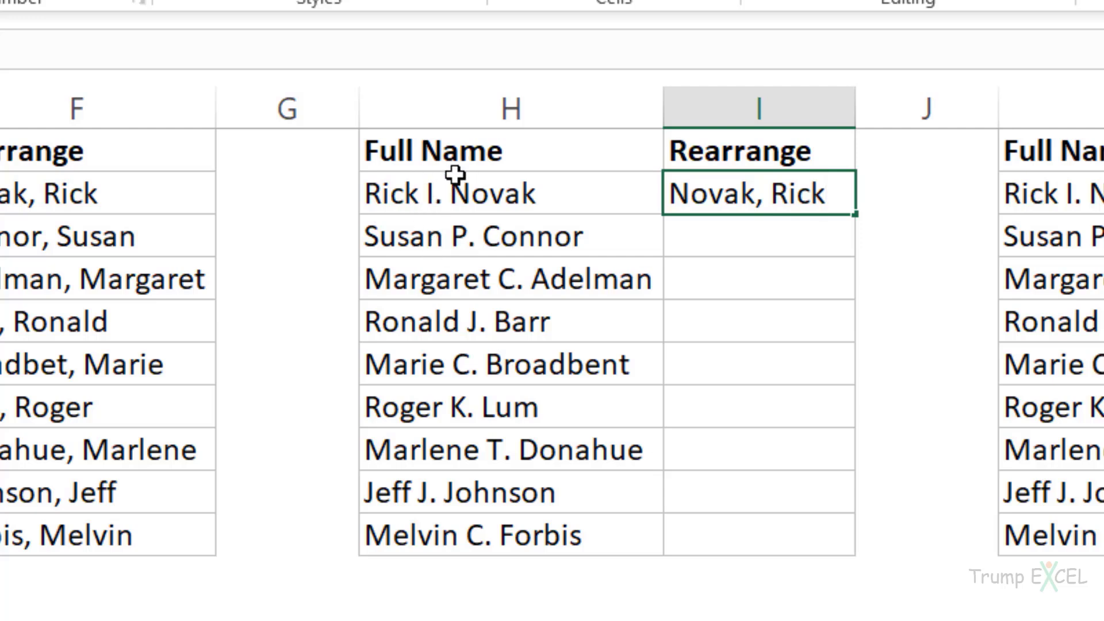
{"action": "key", "text": "Return"}
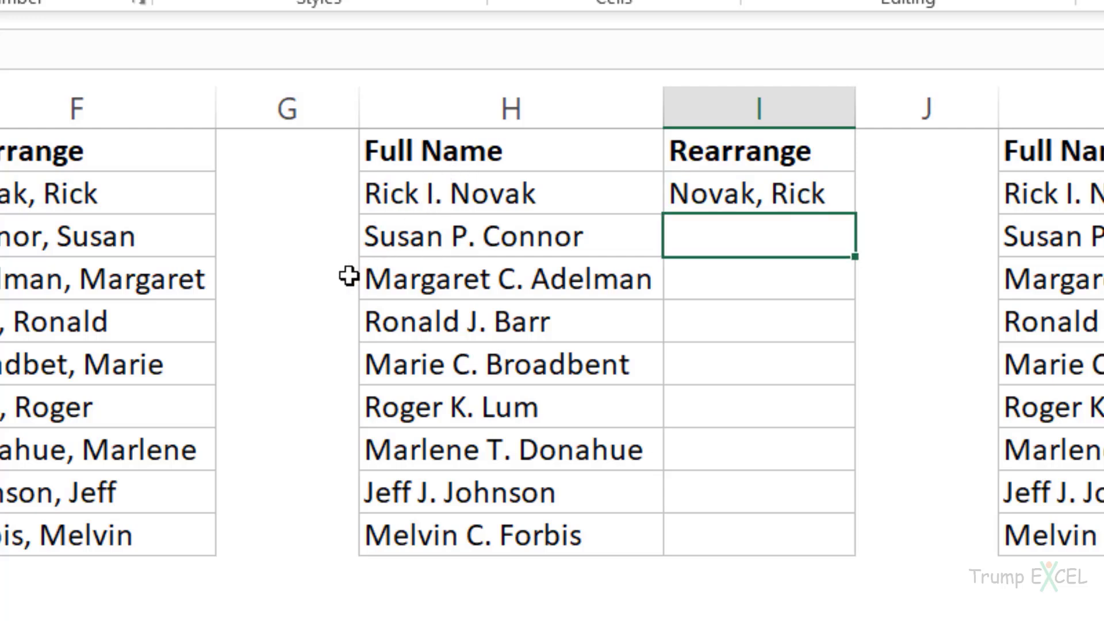
{"action": "type", "text": "Co"}
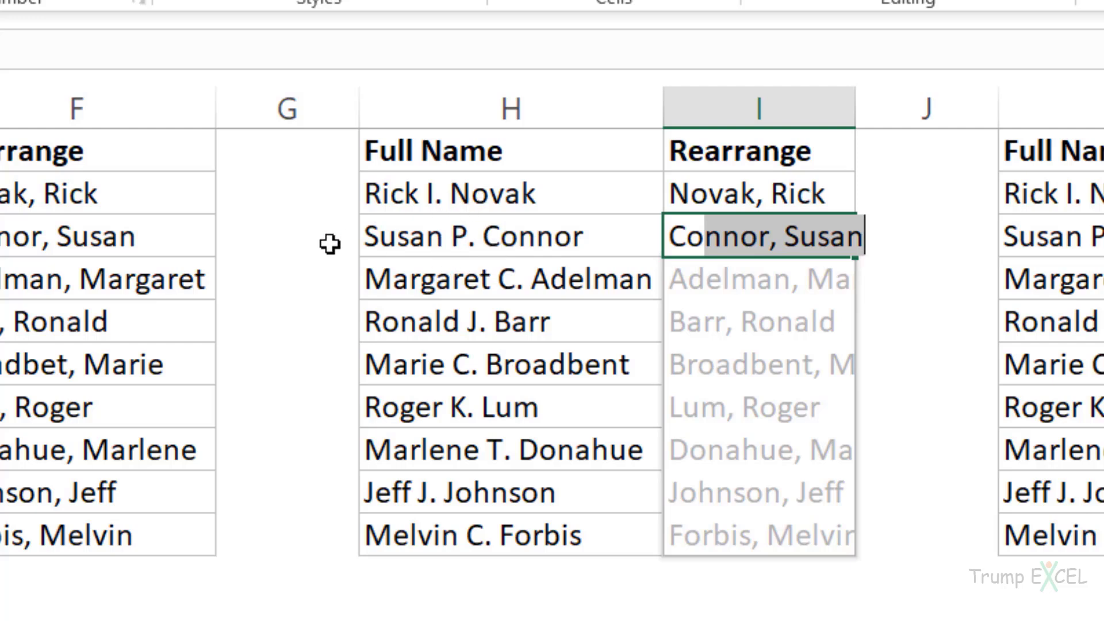
{"action": "key", "text": "Return"}
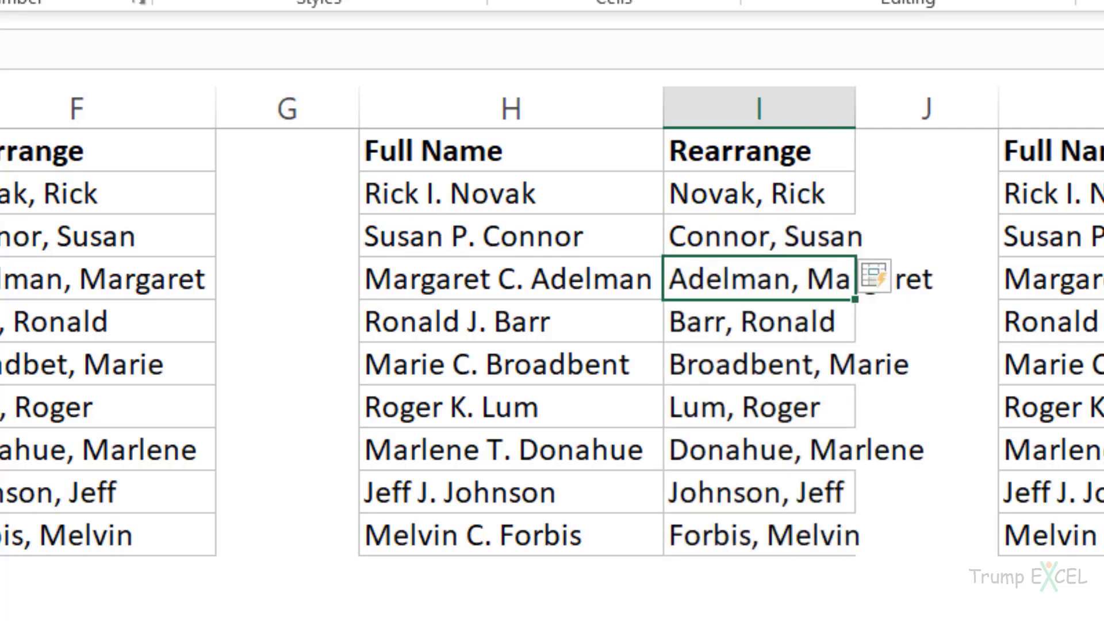
{"action": "scroll", "coordinate": [552, 322], "scroll_direction": "right", "scroll_amount": 2}
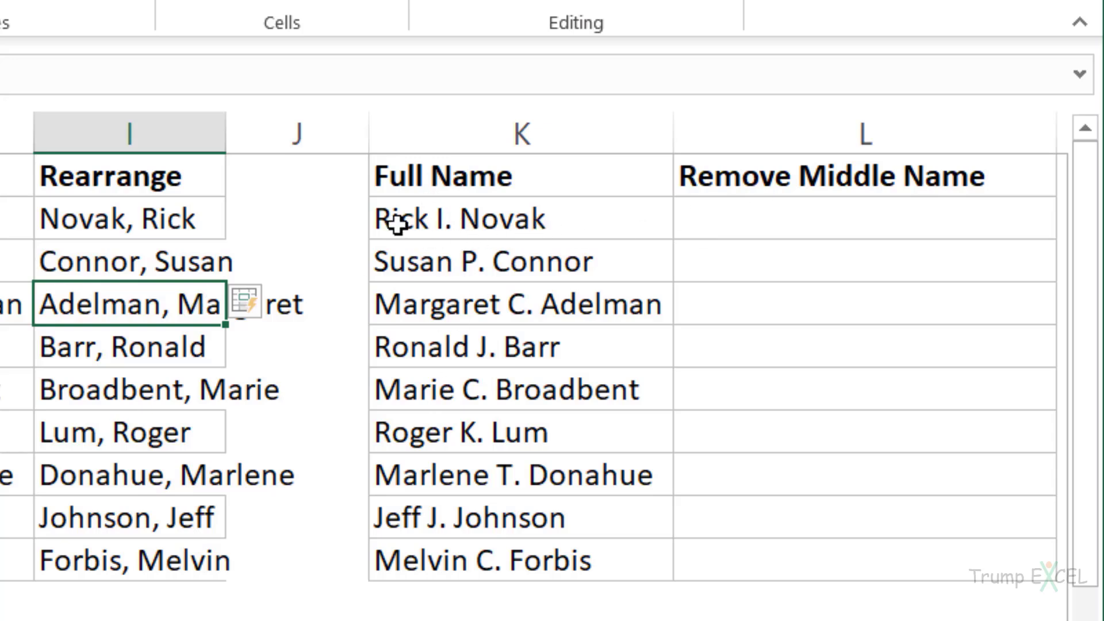
{"action": "left_click", "coordinate": [714, 222]}
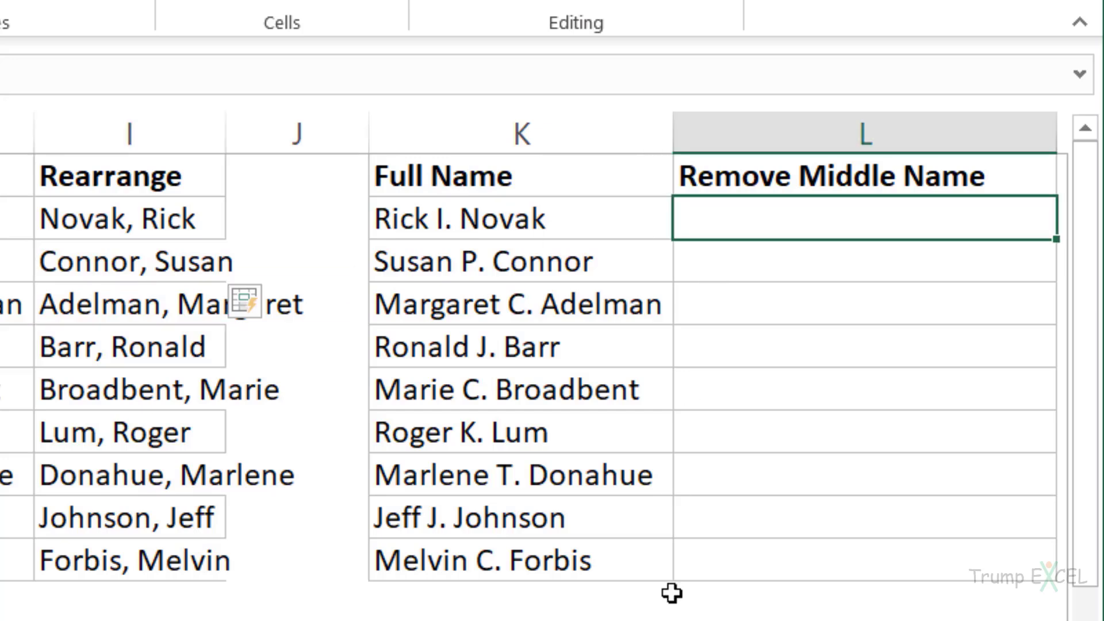
{"action": "type", "text": "Rick N"}
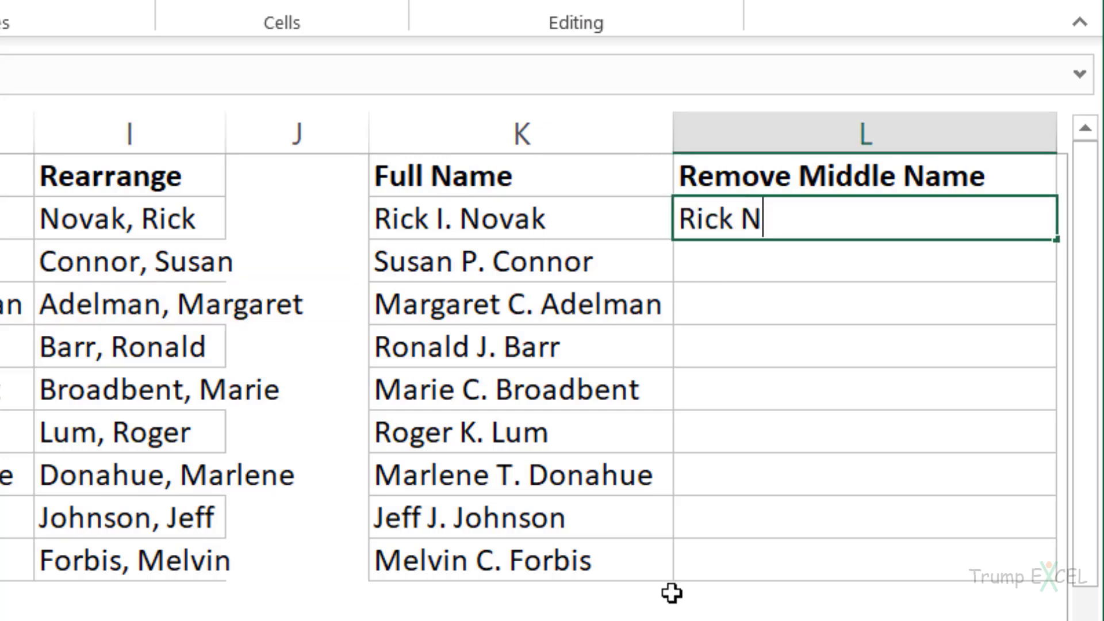
{"action": "type", "text": "ovak"}
{"action": "key", "text": "Return"}
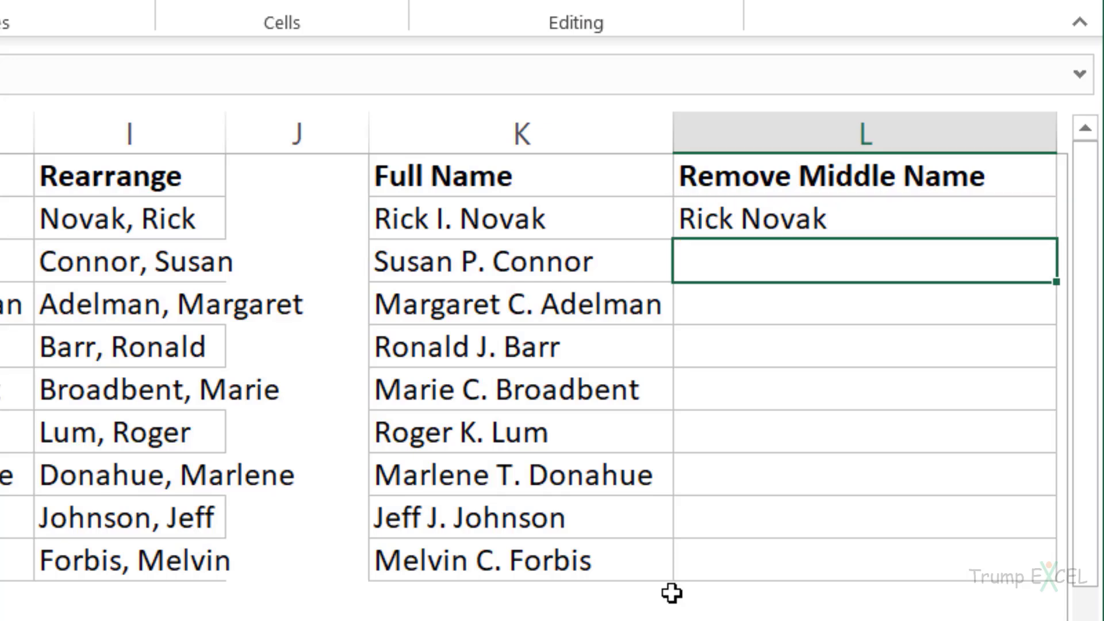
{"action": "type", "text": "Su"}
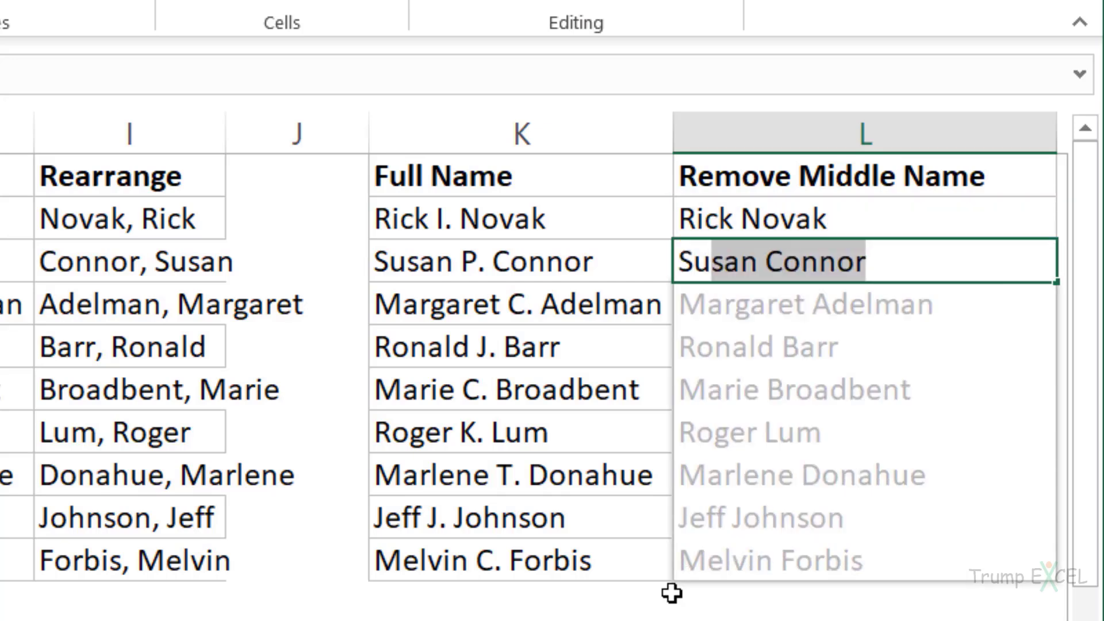
{"action": "key", "text": "Return"}
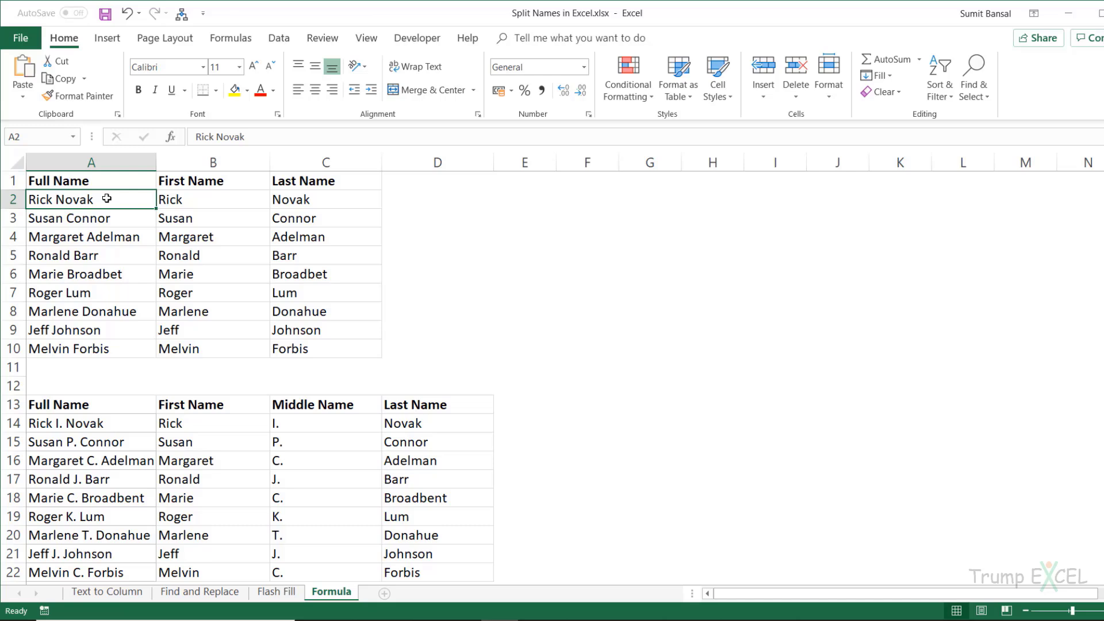
{"action": "left_click", "coordinate": [184, 200]}
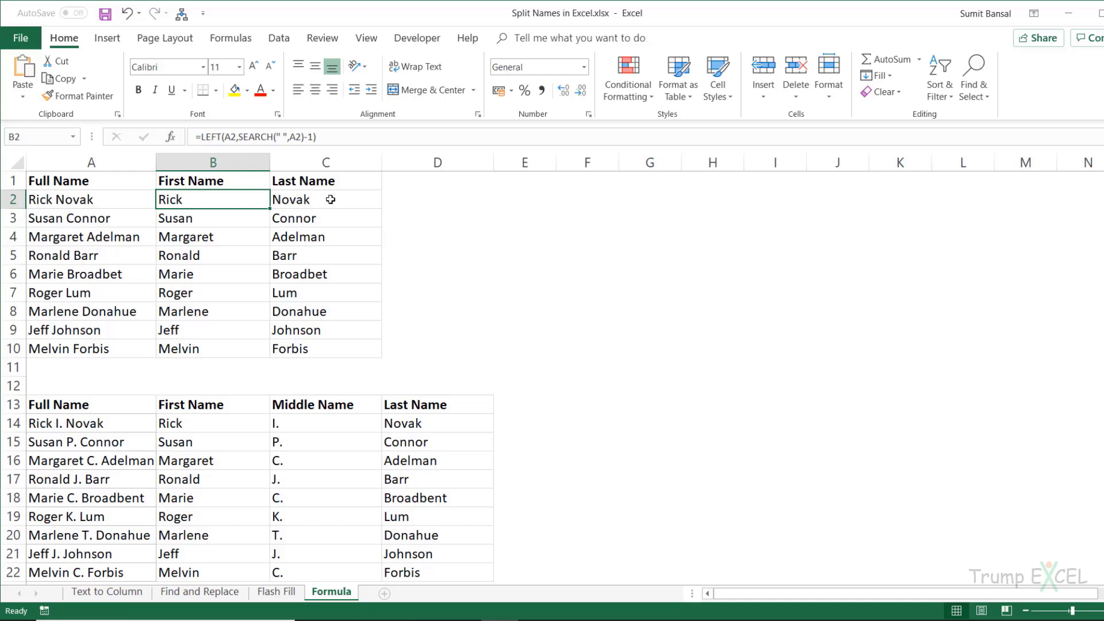
{"action": "left_click", "coordinate": [516, 202]}
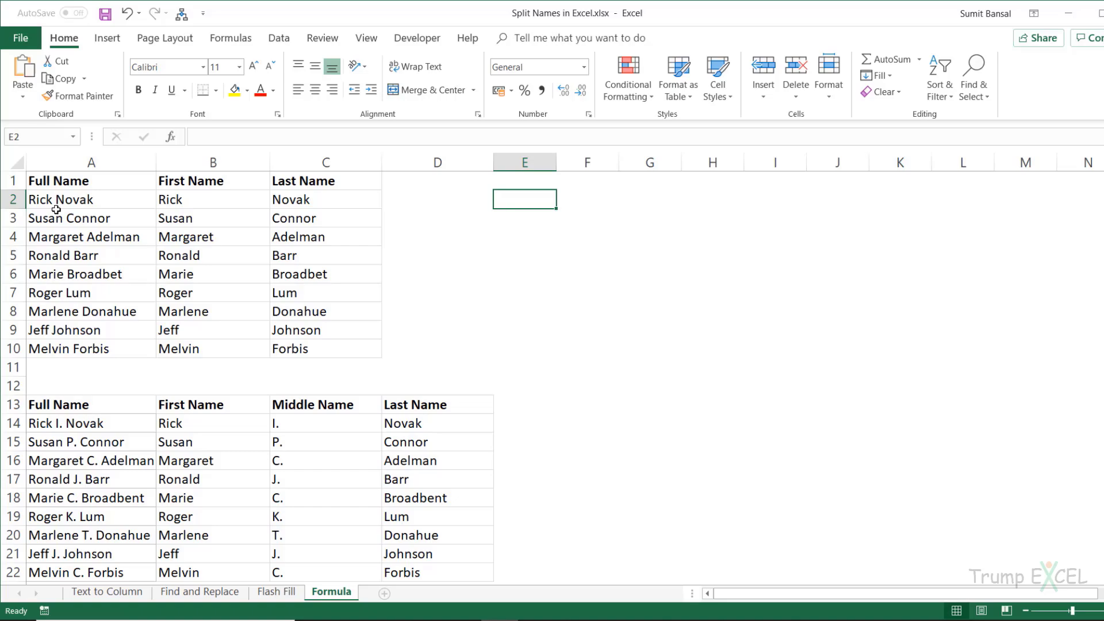
{"action": "type", "text": "=Sea"}
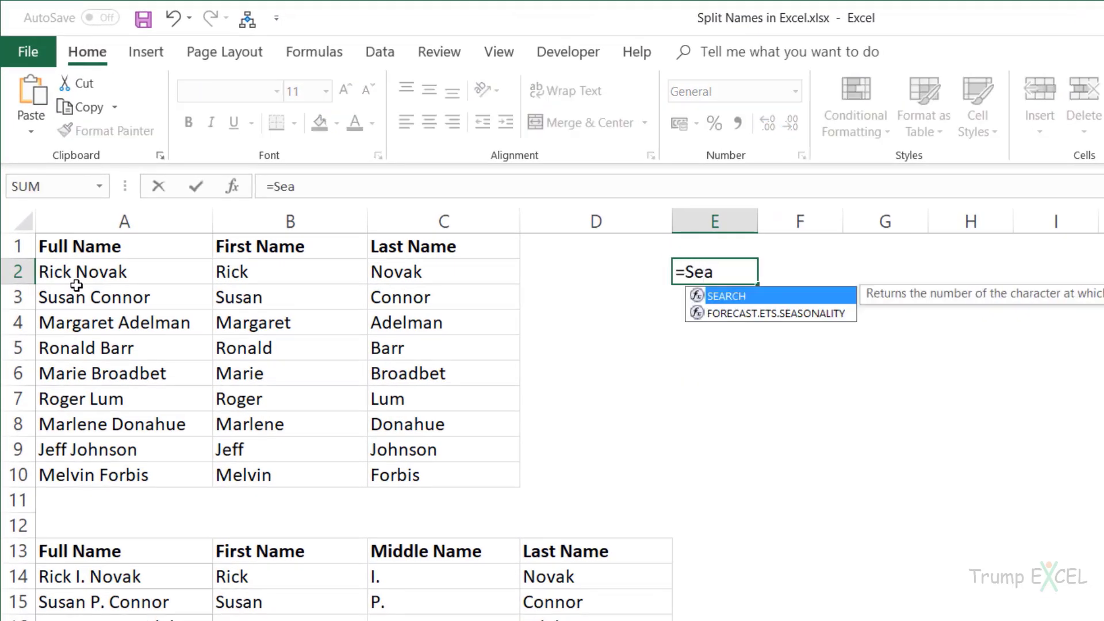
{"action": "key", "text": "Tab"}
{"action": "type", "text": "\" \""}
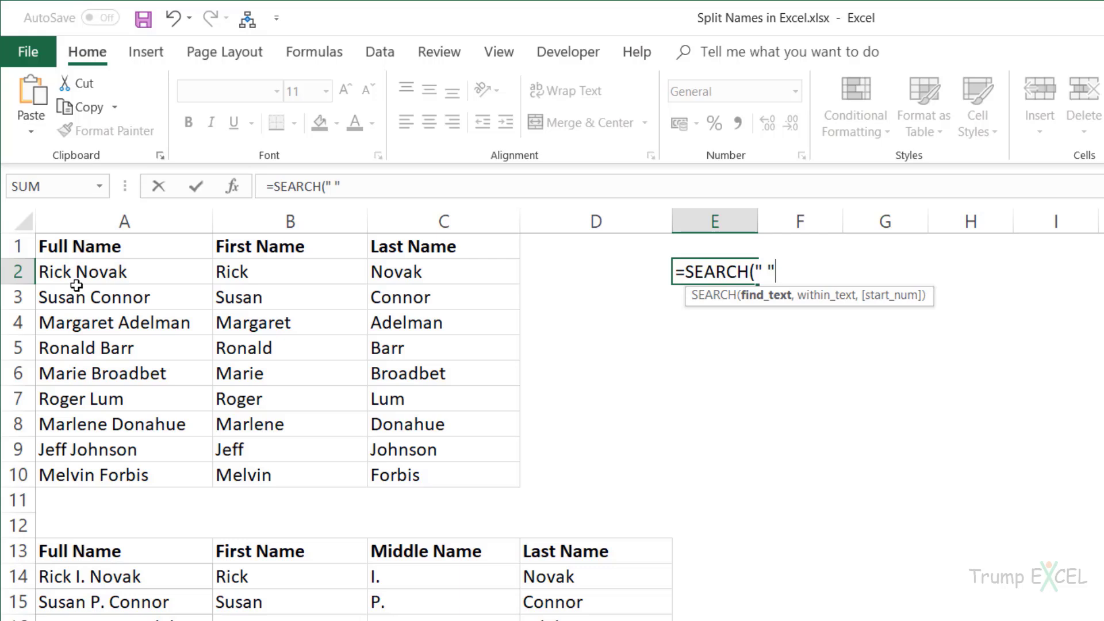
{"action": "type", "text": ","}
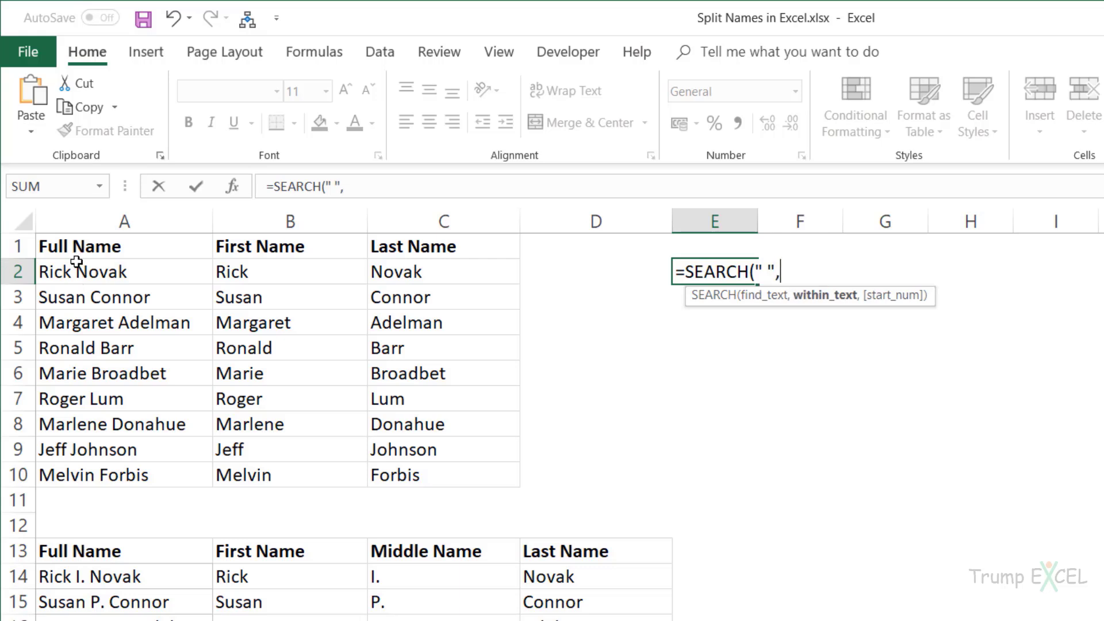
{"action": "left_click", "coordinate": [77, 274]}
{"action": "type", "text": ")"}
{"action": "key", "text": "Return"}
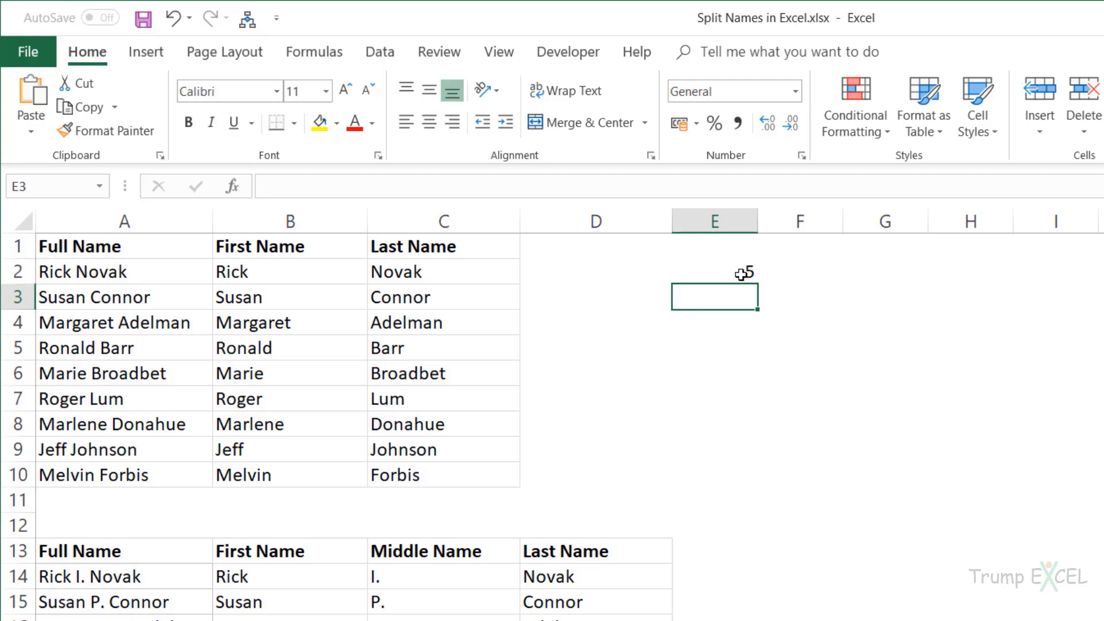
{"action": "key", "text": "Up"}
{"action": "key", "text": "F2"}
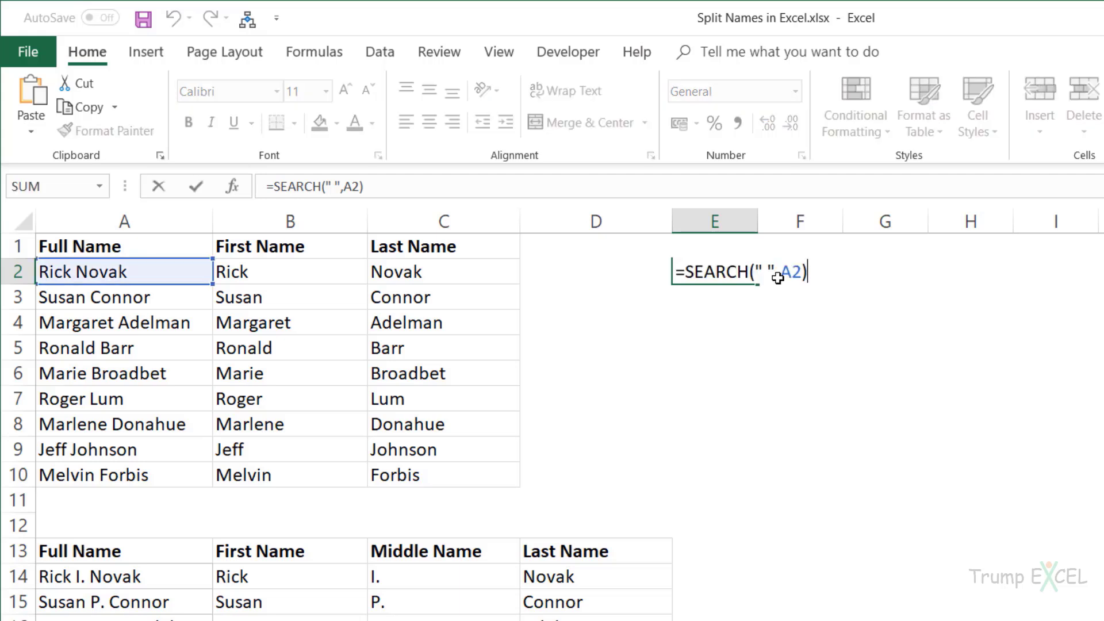
{"action": "type", "text": "-1"}
{"action": "key", "text": "Return"}
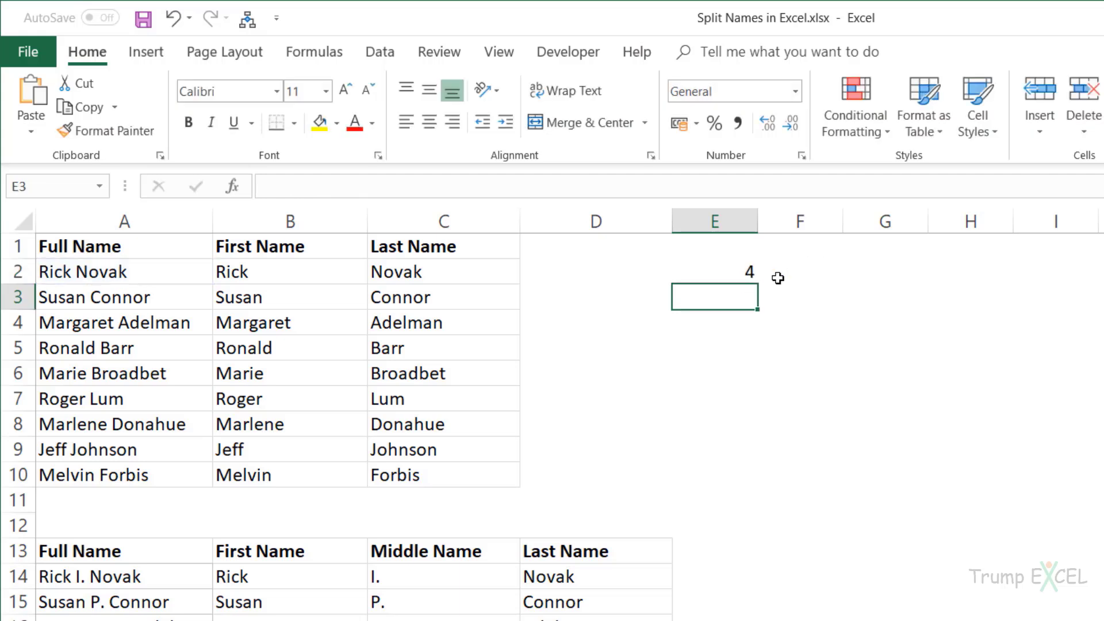
{"action": "left_click", "coordinate": [714, 269]}
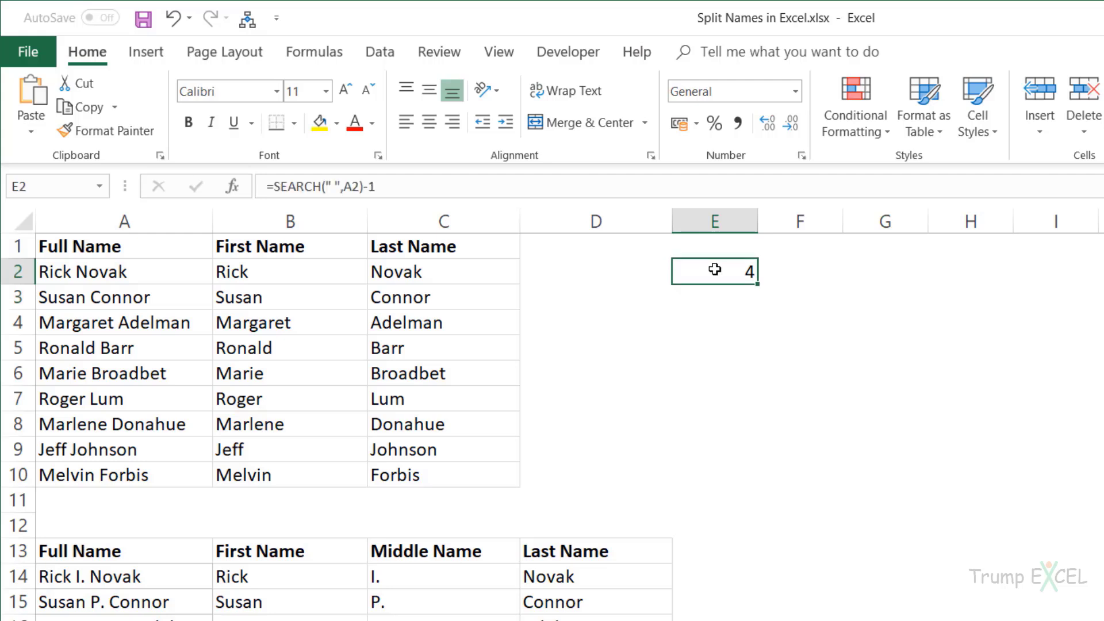
{"action": "double_click", "coordinate": [714, 269]}
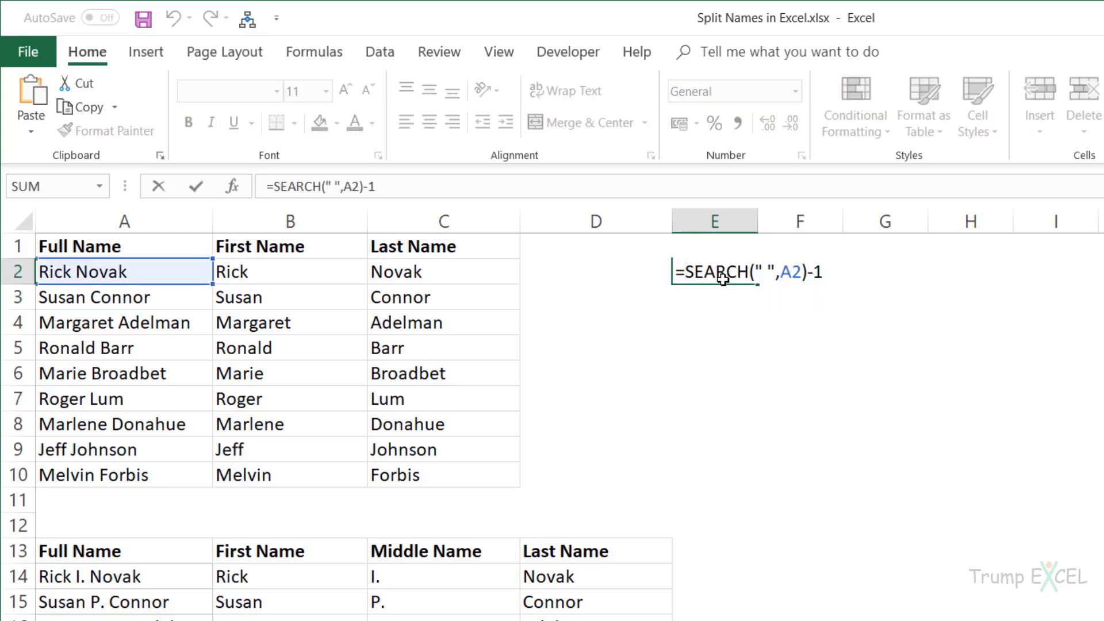
{"action": "type", "text": "LEFT("}
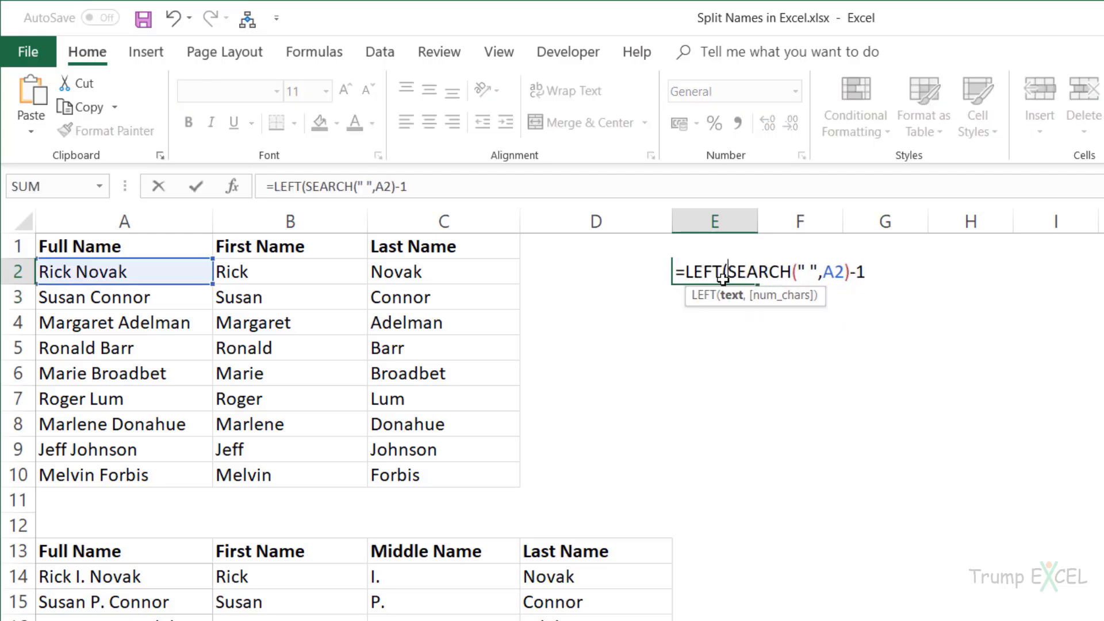
{"action": "left_click", "coordinate": [189, 271]}
{"action": "type", "text": ","}
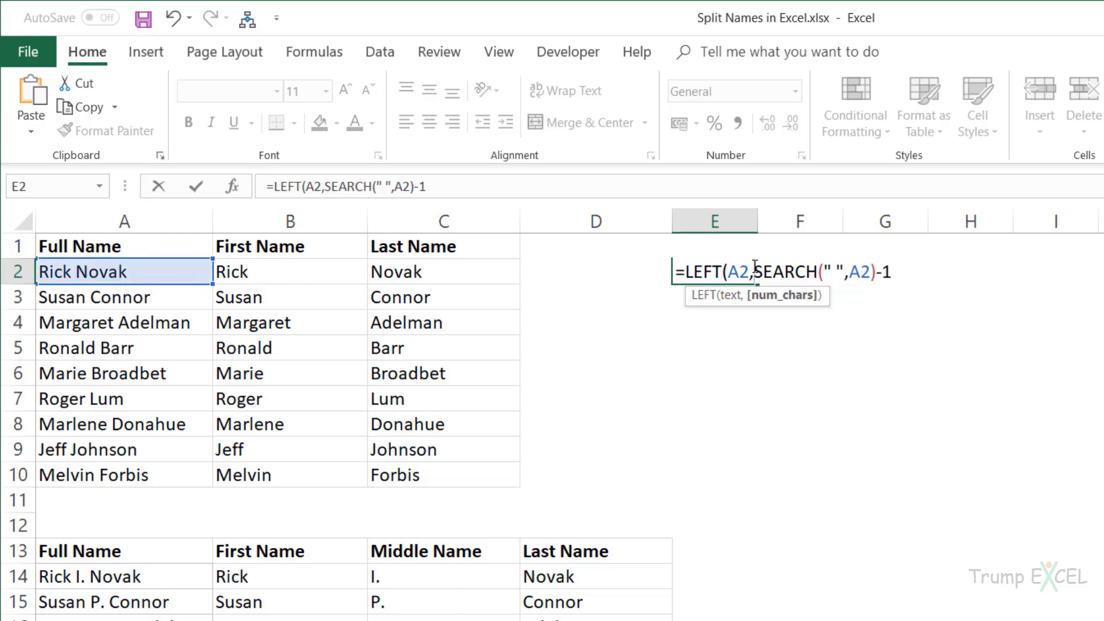
{"action": "left_click", "coordinate": [908, 283]}
{"action": "type", "text": ")"}
{"action": "key", "text": "Return"}
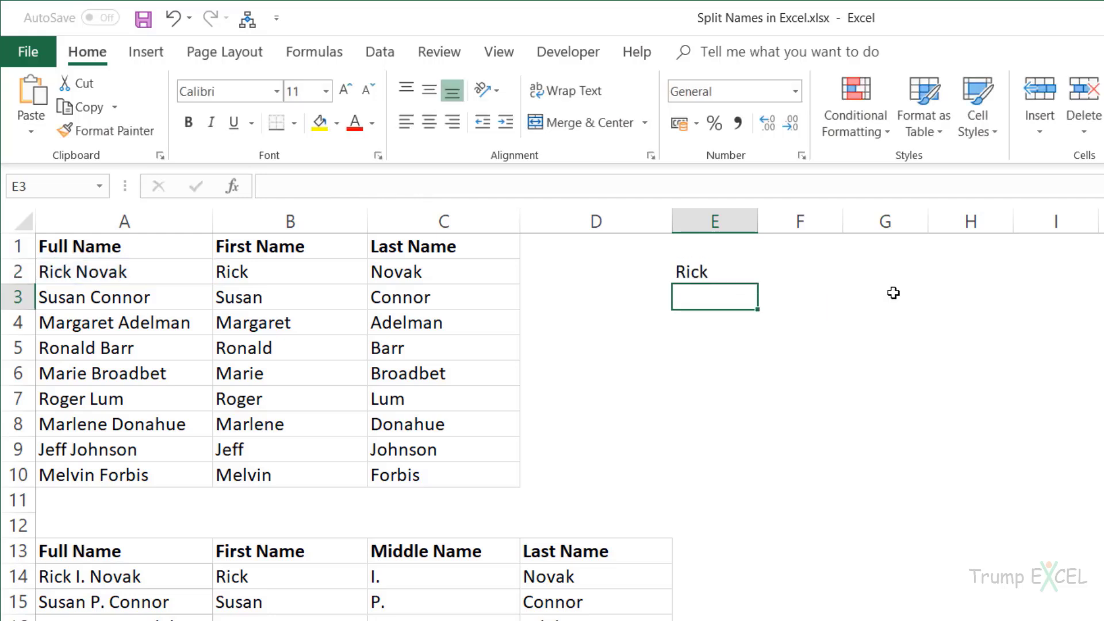
{"action": "left_click", "coordinate": [730, 273]}
{"action": "left_click_drag", "start_coordinate": [758, 284], "coordinate": [740, 486]}
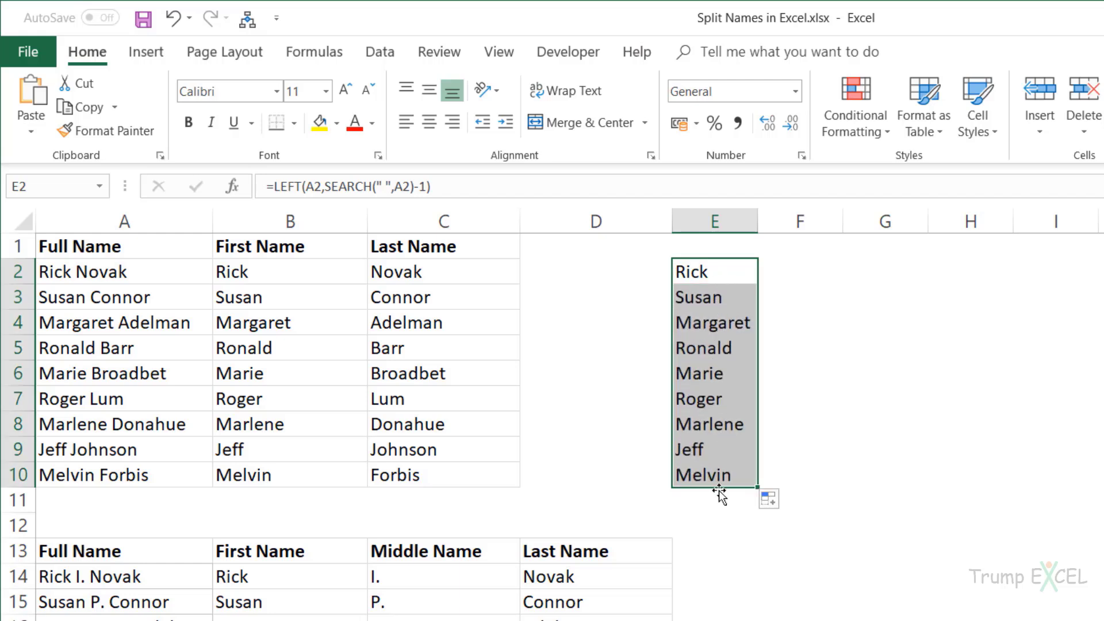
{"action": "key", "text": "Delete"}
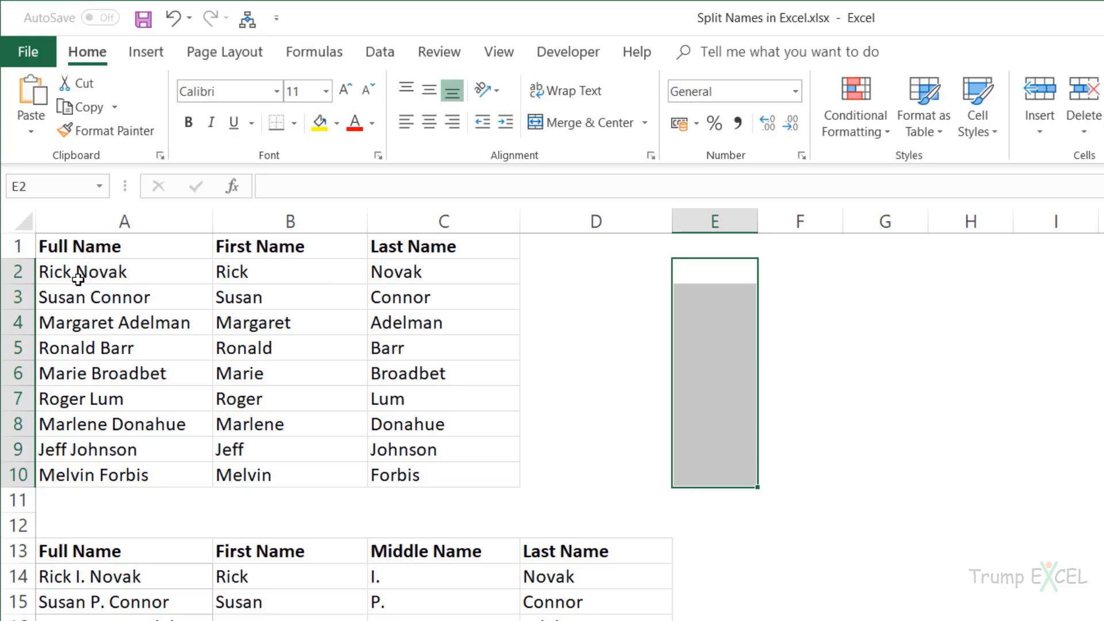
Enter =SEARCH(" ",A2) in E2 and =LEN(A2) in F2.
{"action": "left_click", "coordinate": [693, 276]}
{"action": "type", "text": "=sear"}
{"action": "key", "text": "Tab"}
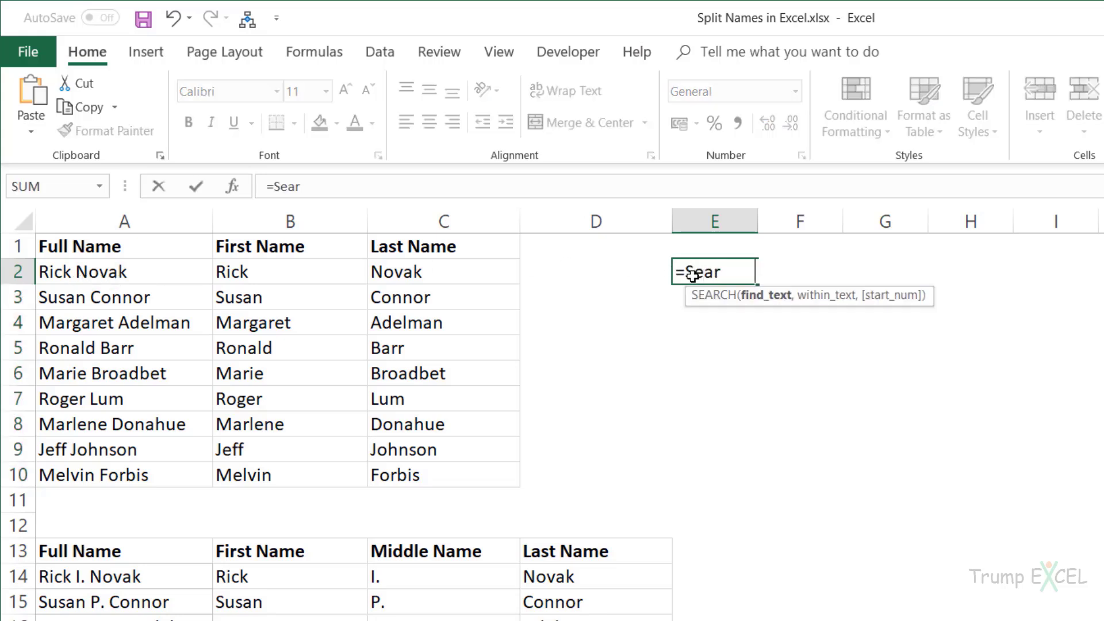
{"action": "type", "text": "\" \","}
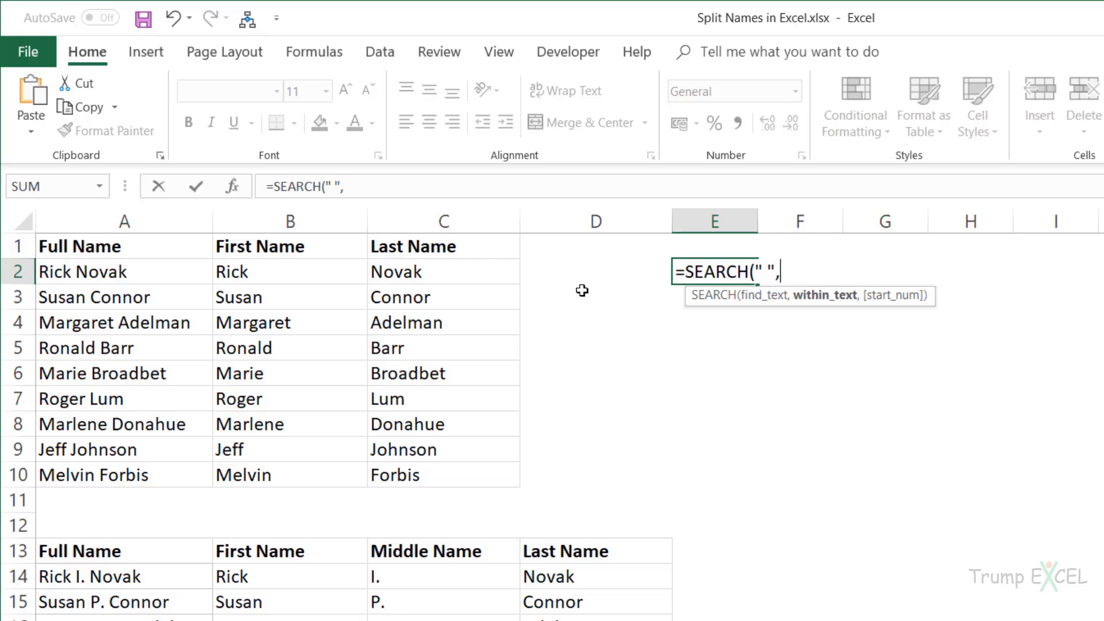
{"action": "left_click", "coordinate": [144, 276]}
{"action": "key", "text": "Return"}
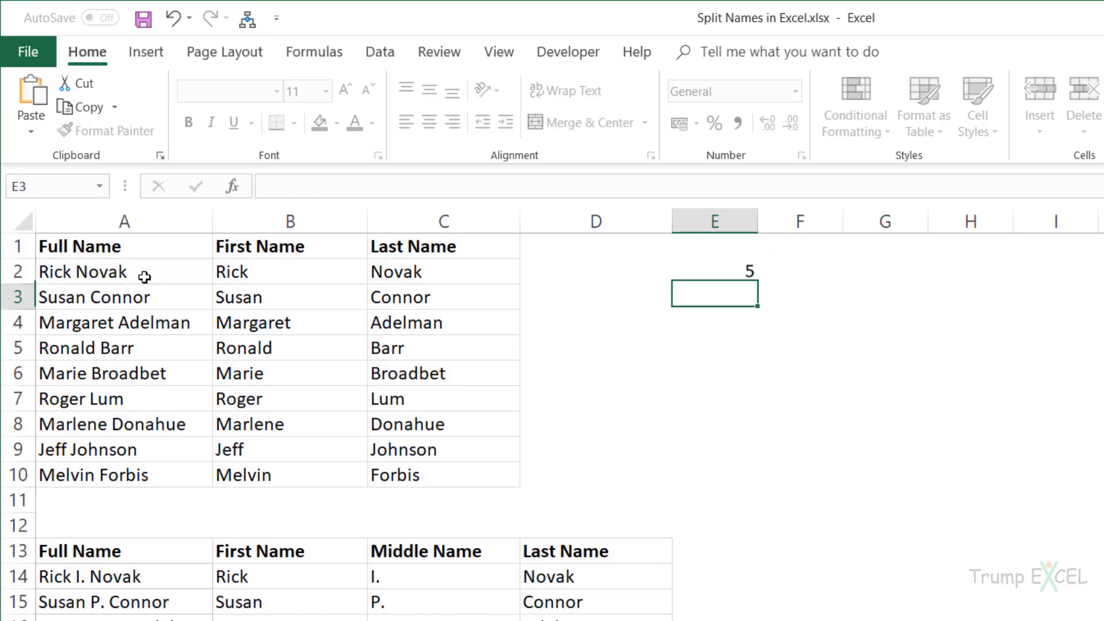
{"action": "left_click", "coordinate": [783, 271]}
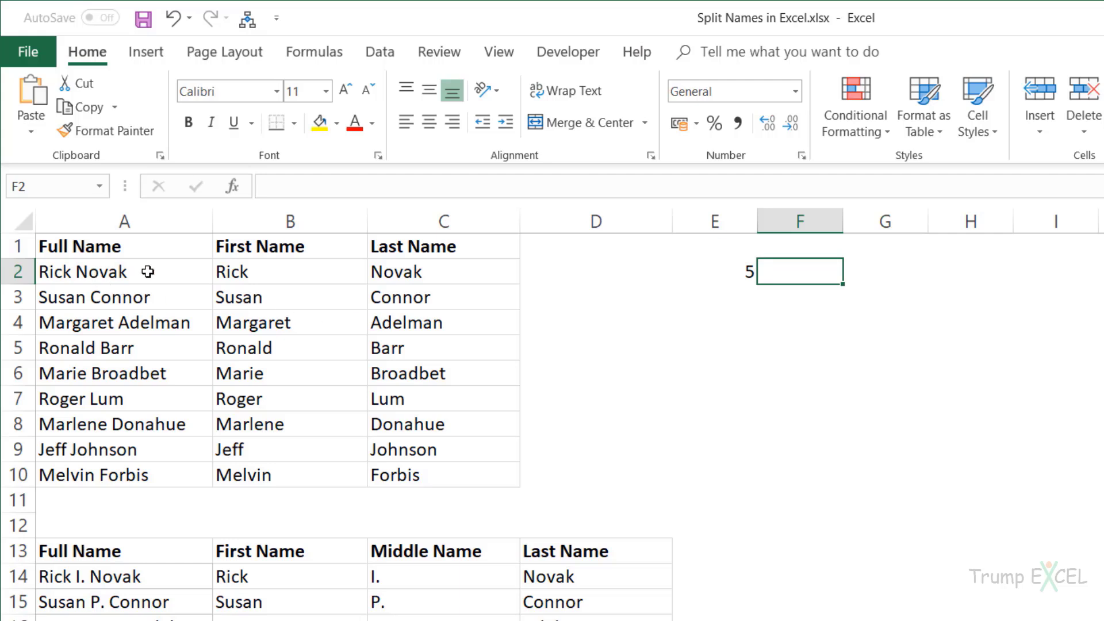
{"action": "type", "text": "=LEN("}
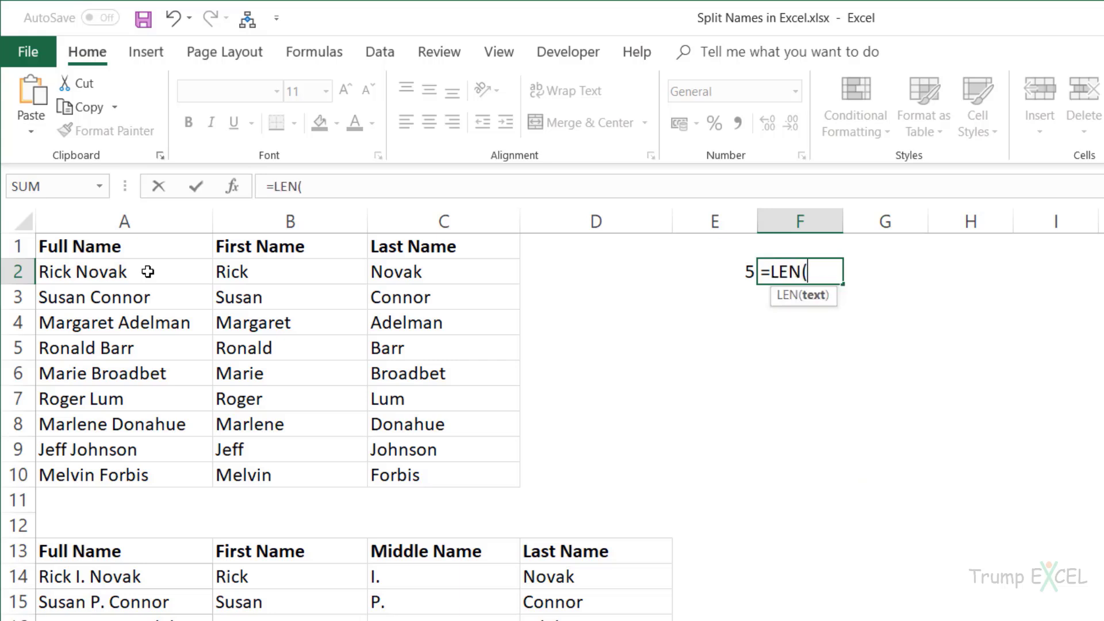
{"action": "left_click", "coordinate": [138, 276]}
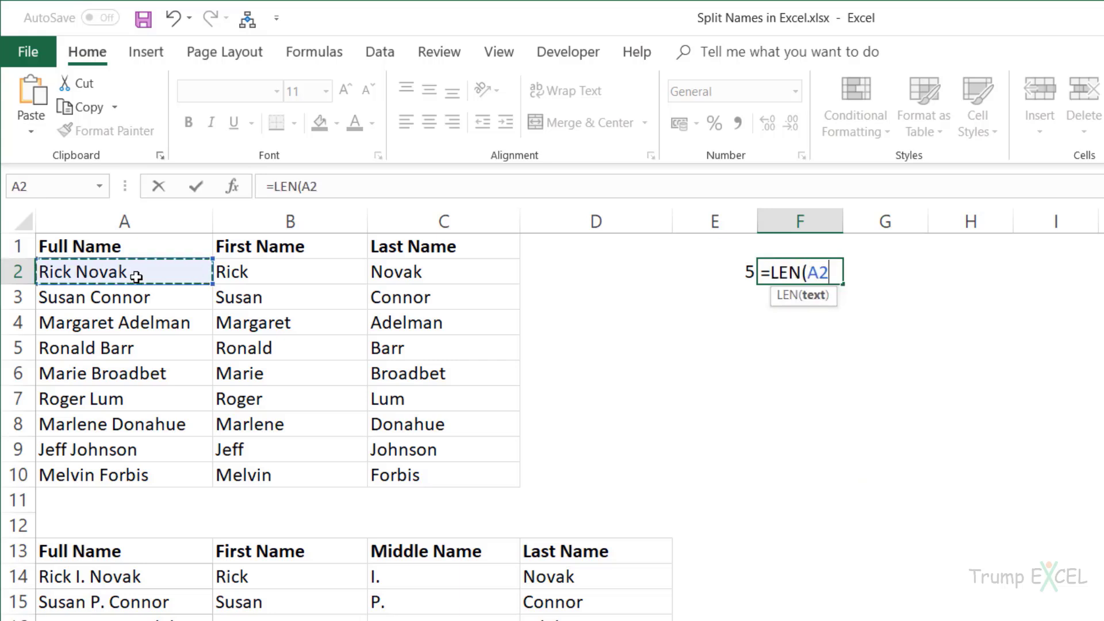
{"action": "key", "text": "Return"}
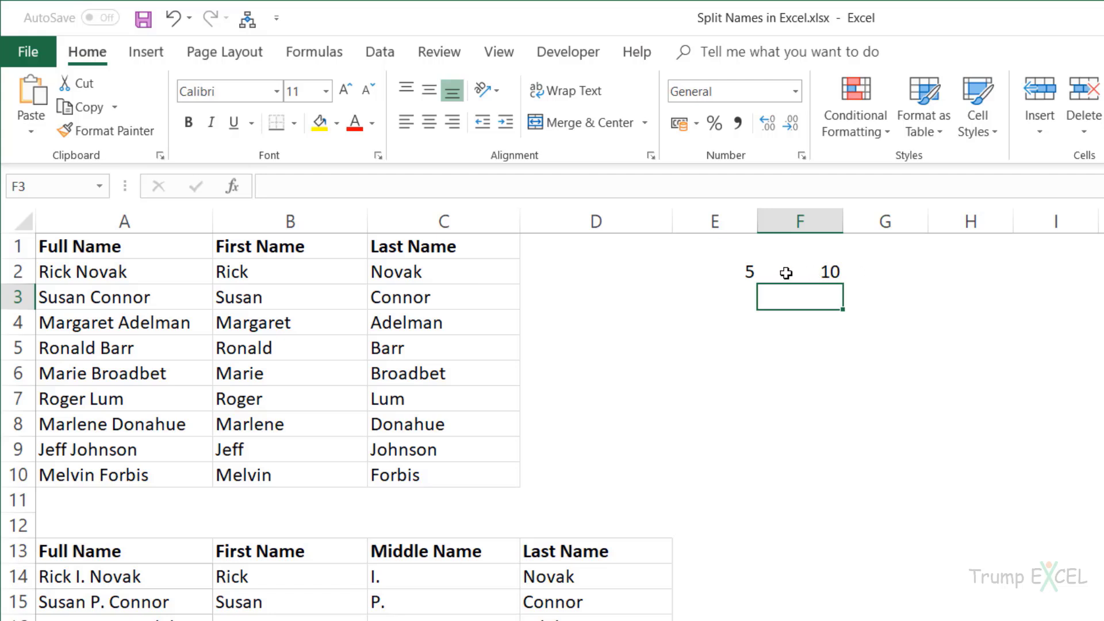
Enter =F2-E2 in G2 to get the last-name length.
{"action": "left_click", "coordinate": [893, 271]}
{"action": "type", "text": "="}
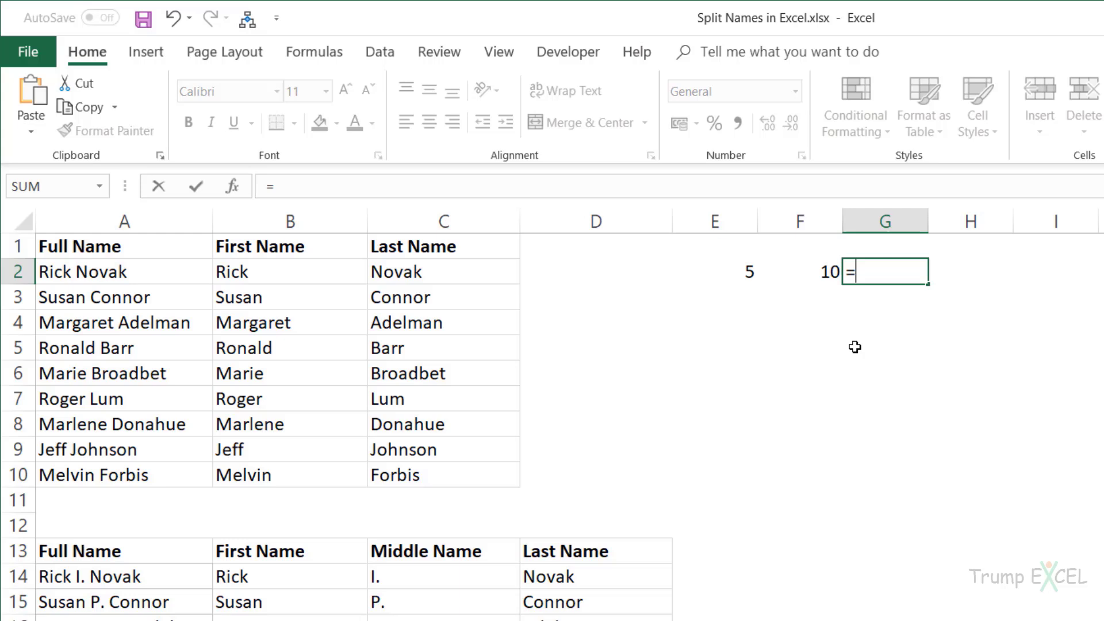
{"action": "left_click", "coordinate": [828, 271]}
{"action": "type", "text": "-"}
{"action": "left_click", "coordinate": [828, 271]}
{"action": "key", "text": "Left"}
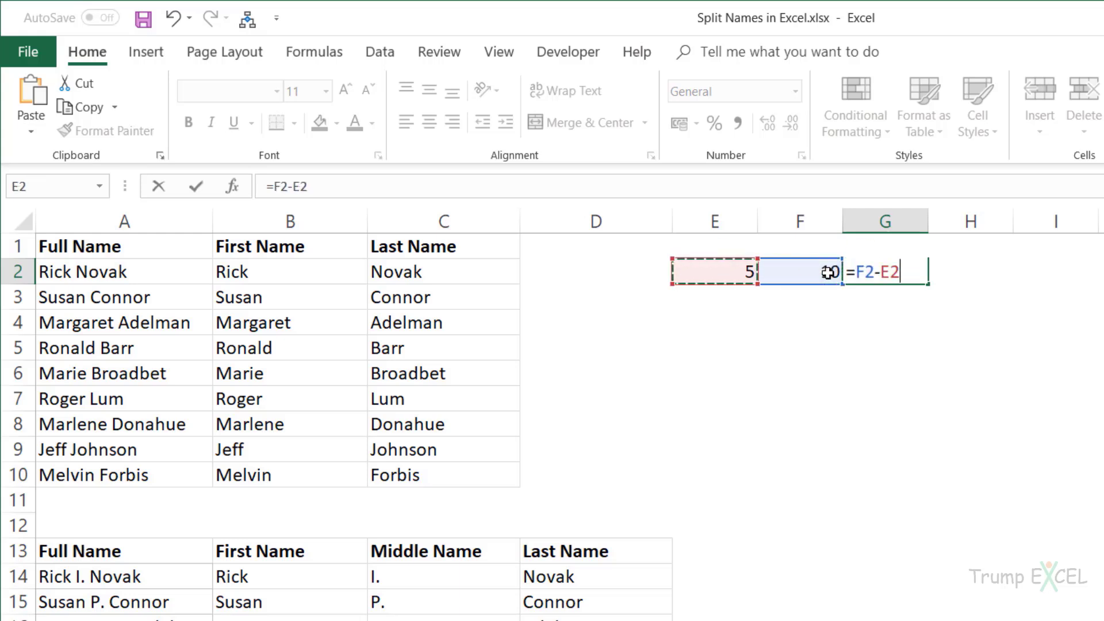
{"action": "key", "text": "Return"}
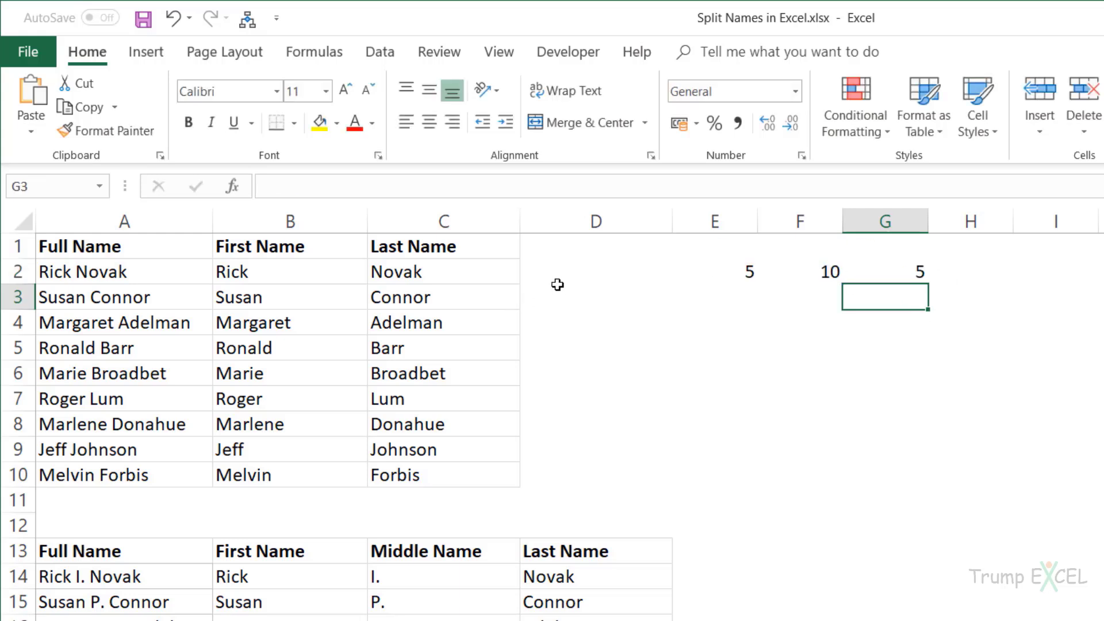
Fill the E2, F2 and G2 helper formulas down to row 10.
{"action": "left_click", "coordinate": [759, 276]}
{"action": "left_click", "coordinate": [753, 275]}
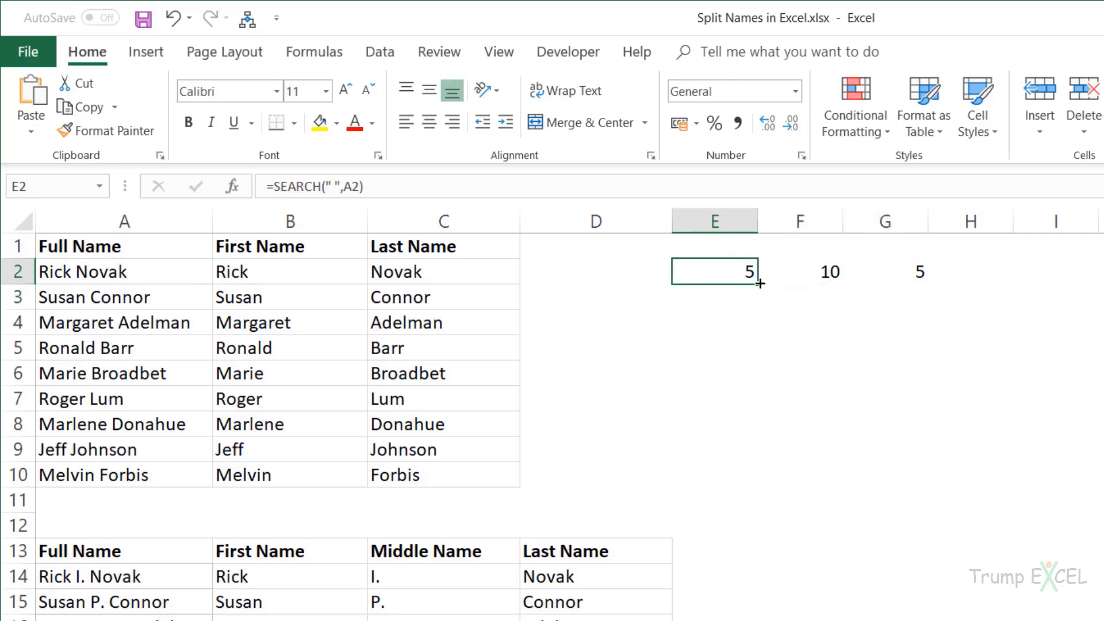
{"action": "left_click_drag", "start_coordinate": [758, 284], "coordinate": [755, 486]}
{"action": "left_click", "coordinate": [814, 275]}
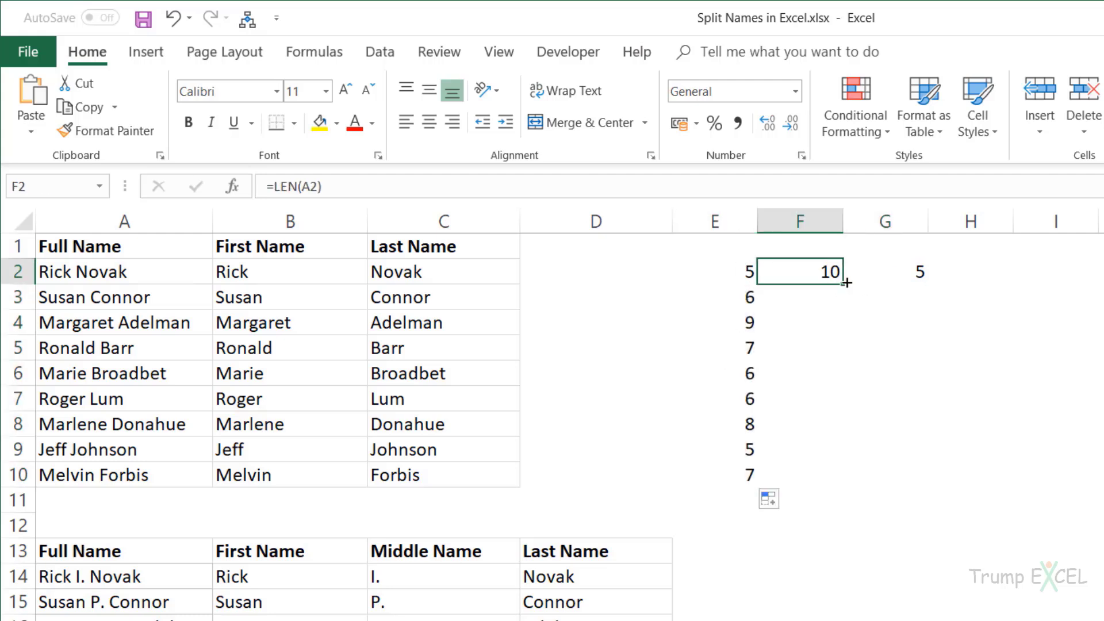
{"action": "double_click", "coordinate": [840, 288]}
{"action": "left_click", "coordinate": [913, 274]}
{"action": "double_click", "coordinate": [927, 284]}
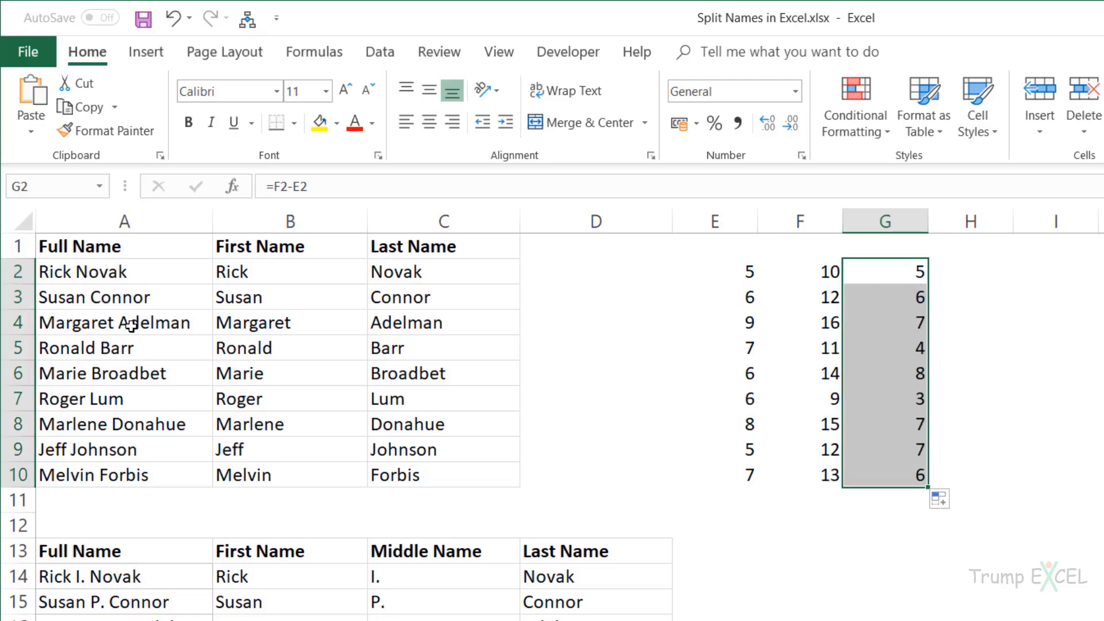
{"action": "left_click", "coordinate": [952, 273]}
Enter =RIGHT(A2,G2) in H2 and fill it down to H10.
{"action": "type", "text": "=Right"}
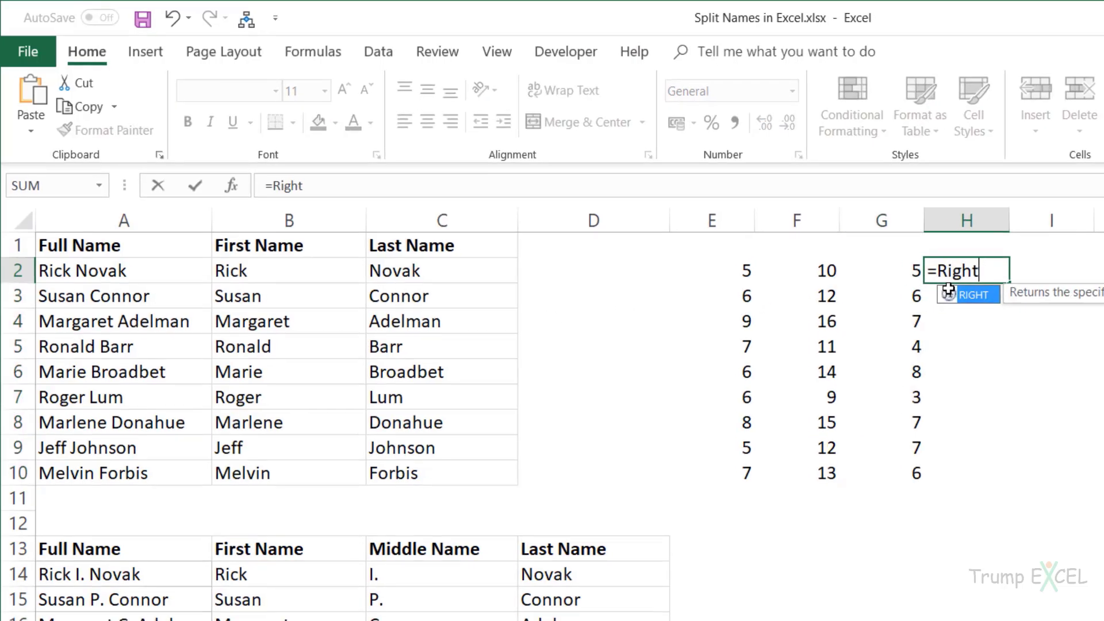
{"action": "key", "text": "Tab"}
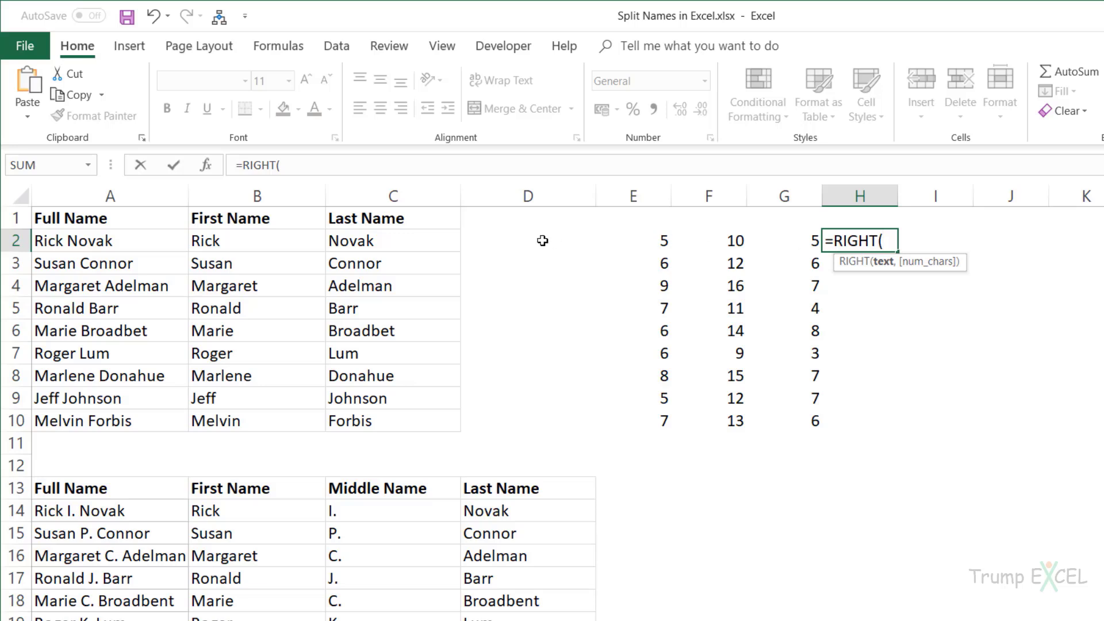
{"action": "left_click", "coordinate": [154, 245]}
{"action": "type", "text": ","}
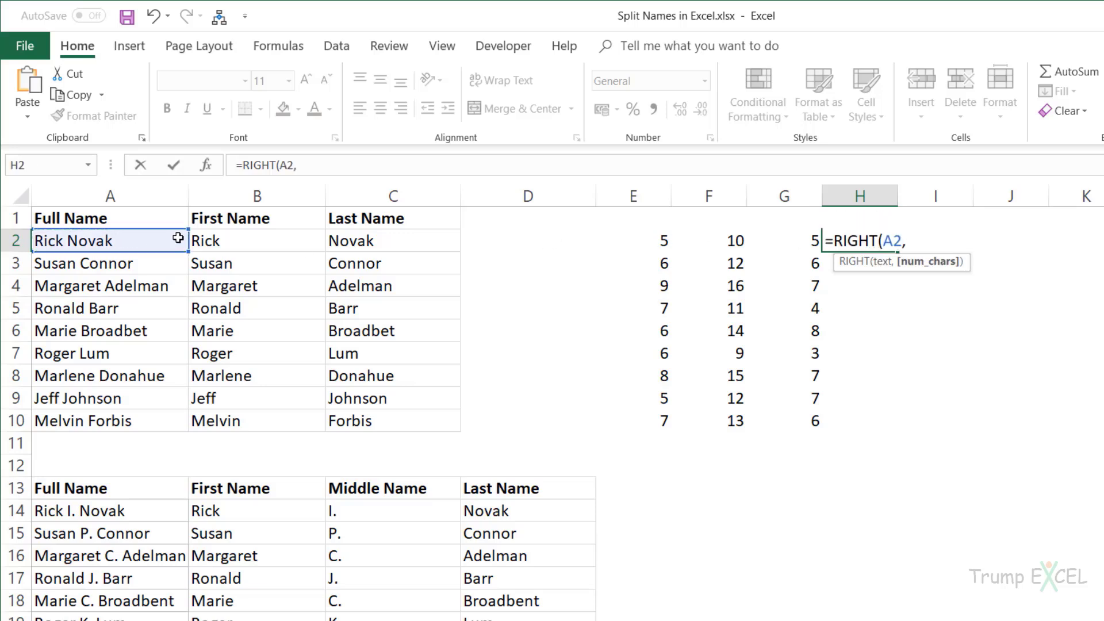
{"action": "left_click", "coordinate": [802, 239]}
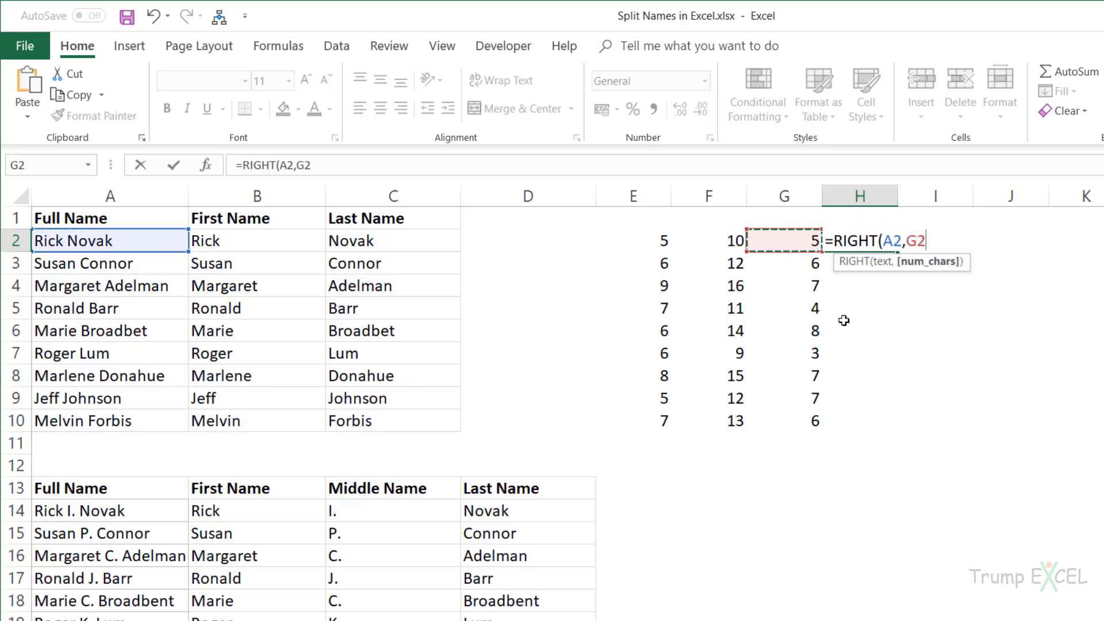
{"action": "type", "text": ")"}
{"action": "key", "text": "Return"}
{"action": "left_click", "coordinate": [852, 244]}
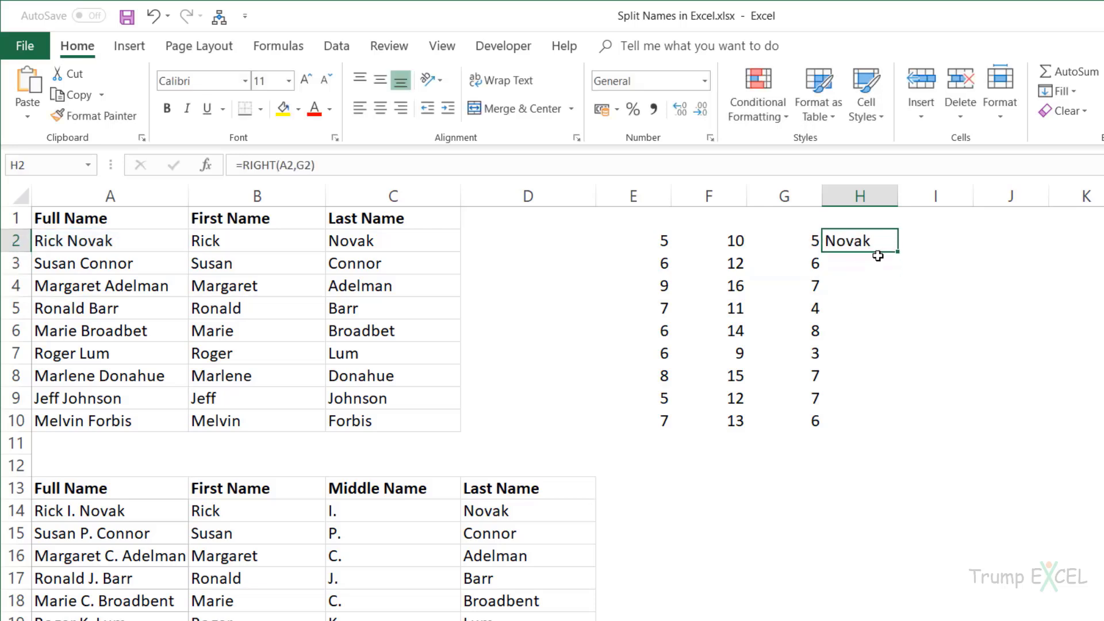
{"action": "key", "text": "Up"}
{"action": "key", "text": "Right"}
{"action": "left_click", "coordinate": [893, 248]}
{"action": "double_click", "coordinate": [895, 253]}
Inspect the formulas in H2 and C2 without changing them.
{"action": "left_click", "coordinate": [867, 254]}
{"action": "double_click", "coordinate": [868, 253]}
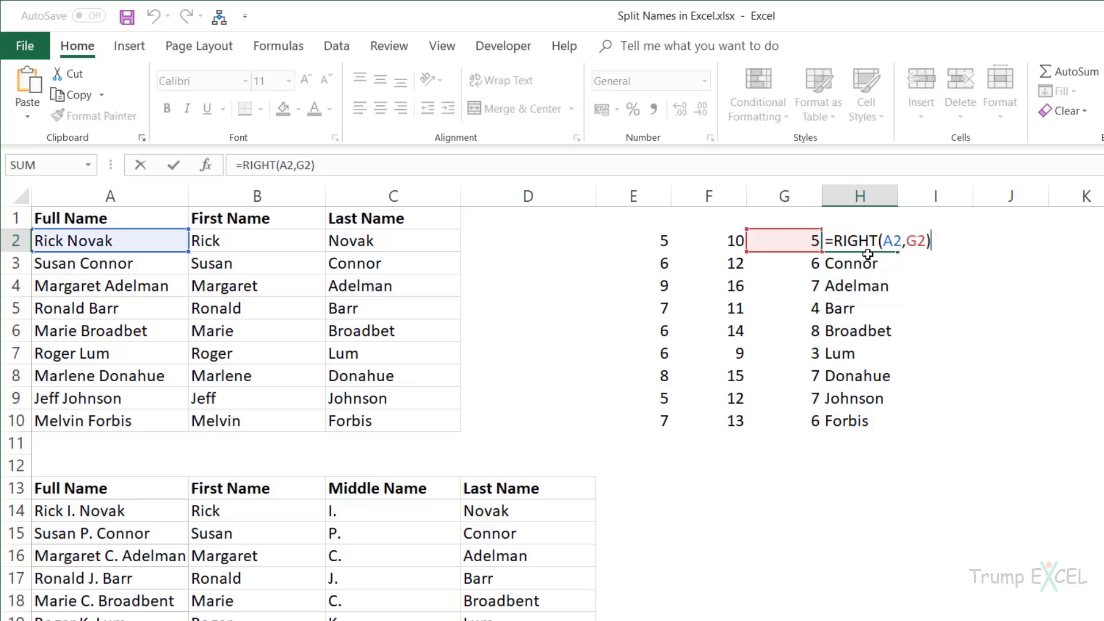
{"action": "key", "text": "Escape"}
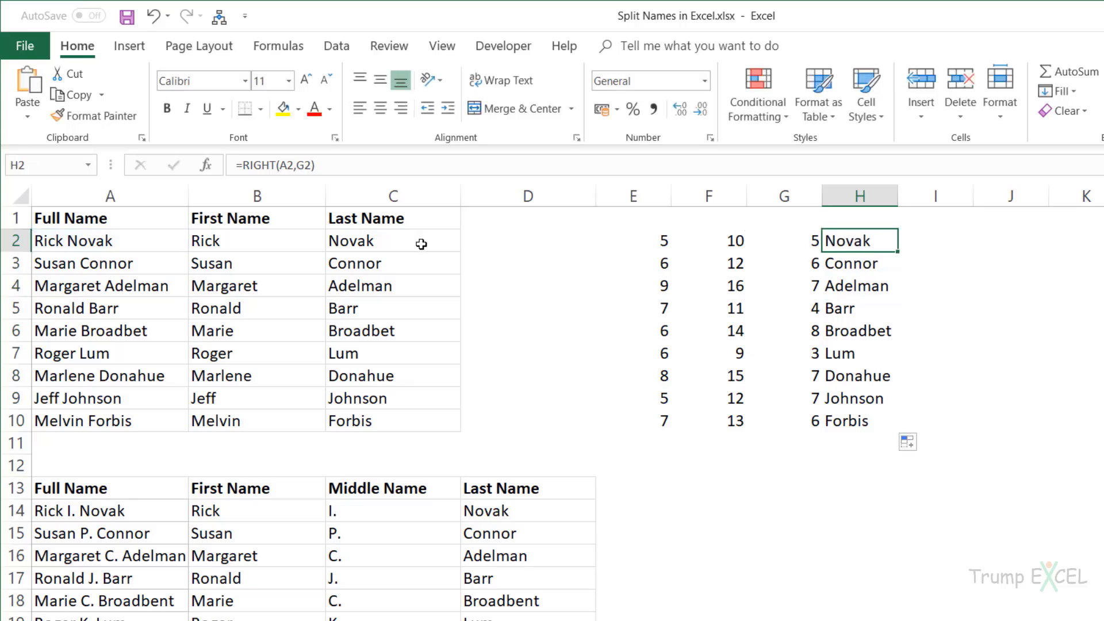
{"action": "left_click", "coordinate": [409, 243]}
{"action": "double_click", "coordinate": [410, 244]}
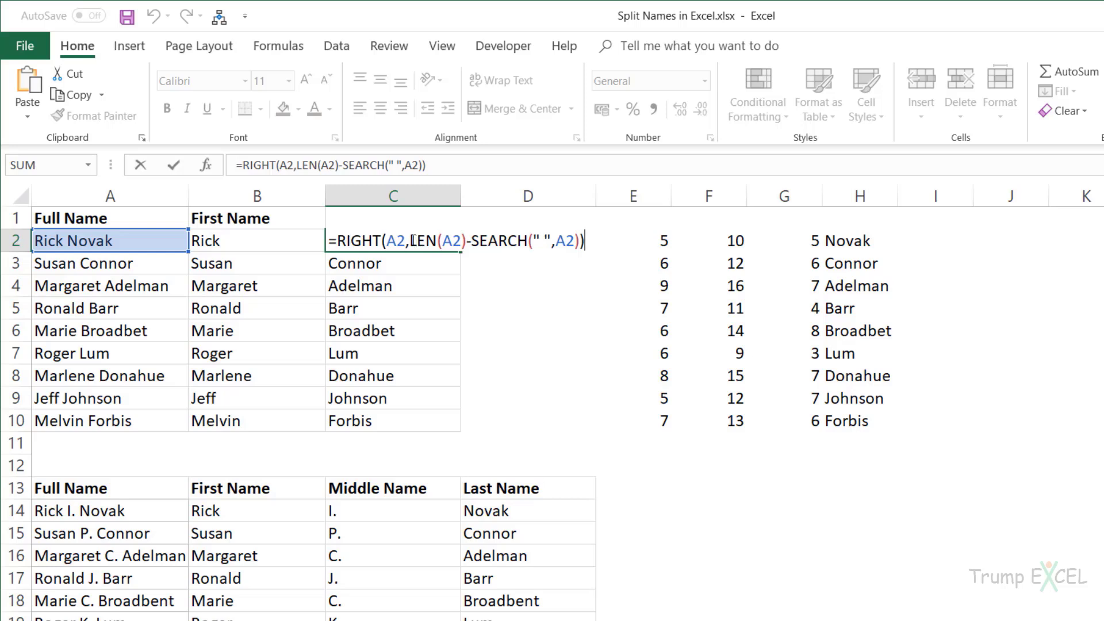
{"action": "left_click_drag", "start_coordinate": [410, 241], "coordinate": [573, 241]}
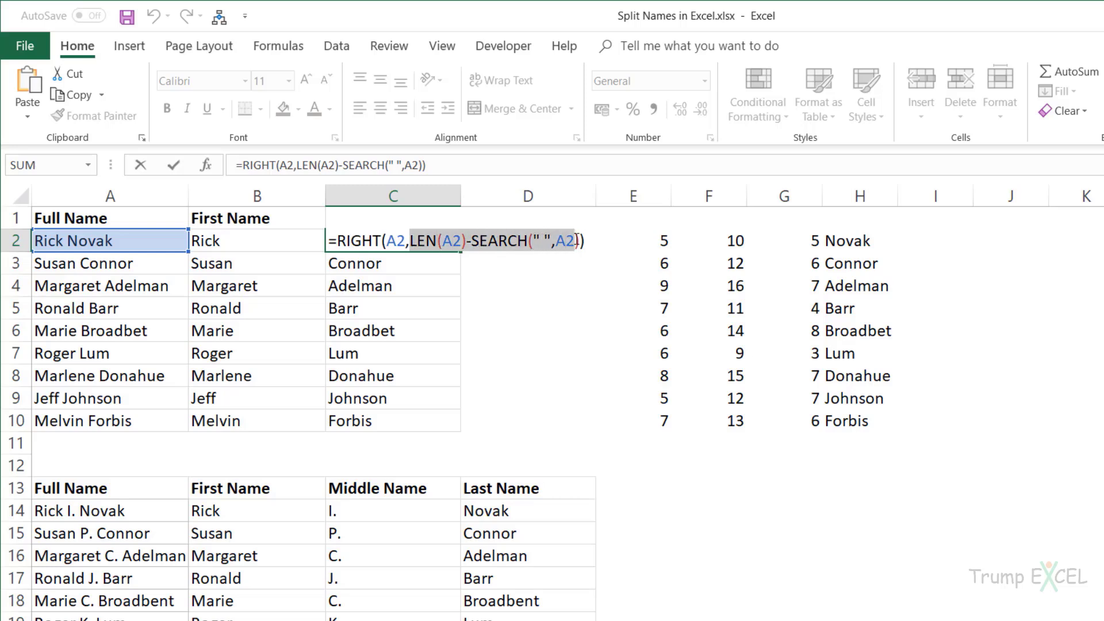
{"action": "key", "text": "Escape"}
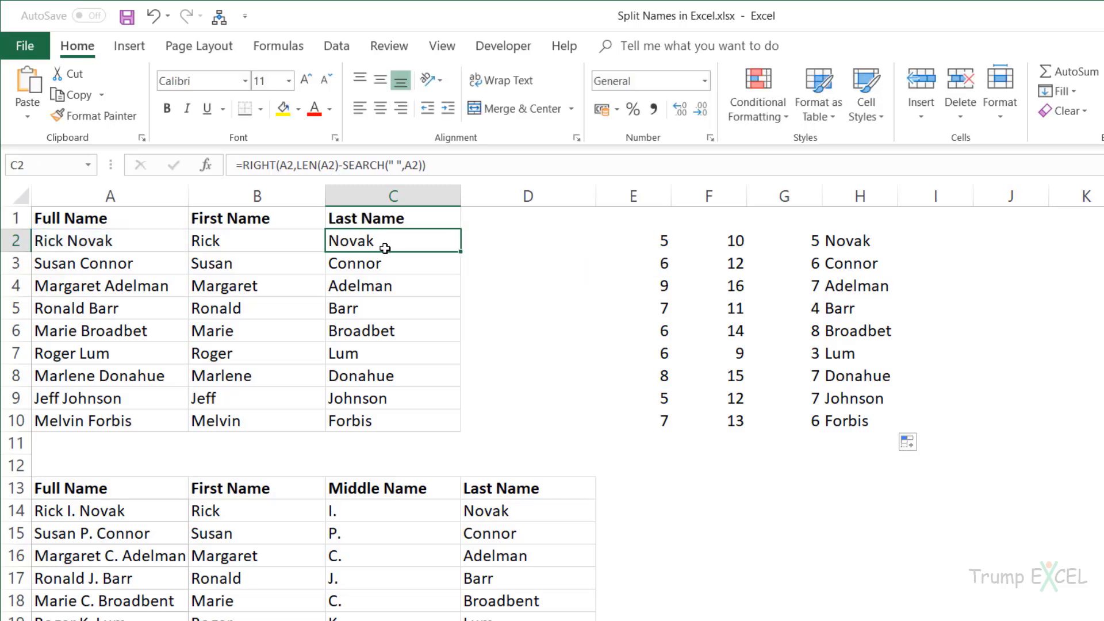
Clear all helper cells in E2:H10.
{"action": "left_click_drag", "start_coordinate": [673, 242], "coordinate": [851, 413]}
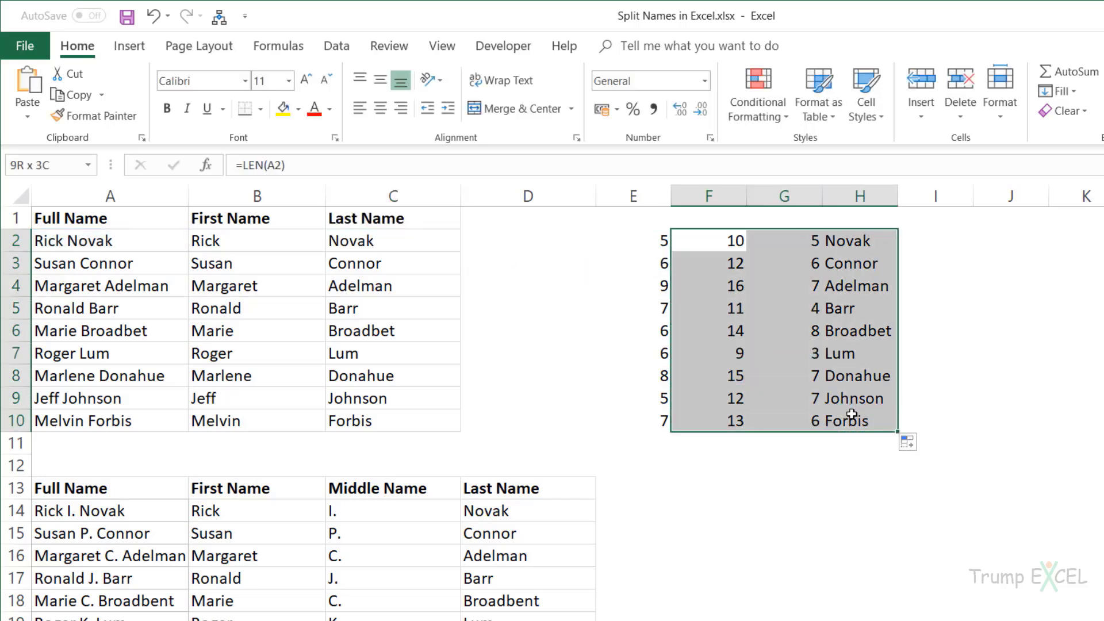
{"action": "left_click", "coordinate": [653, 237]}
{"action": "left_click_drag", "start_coordinate": [655, 241], "coordinate": [862, 429]}
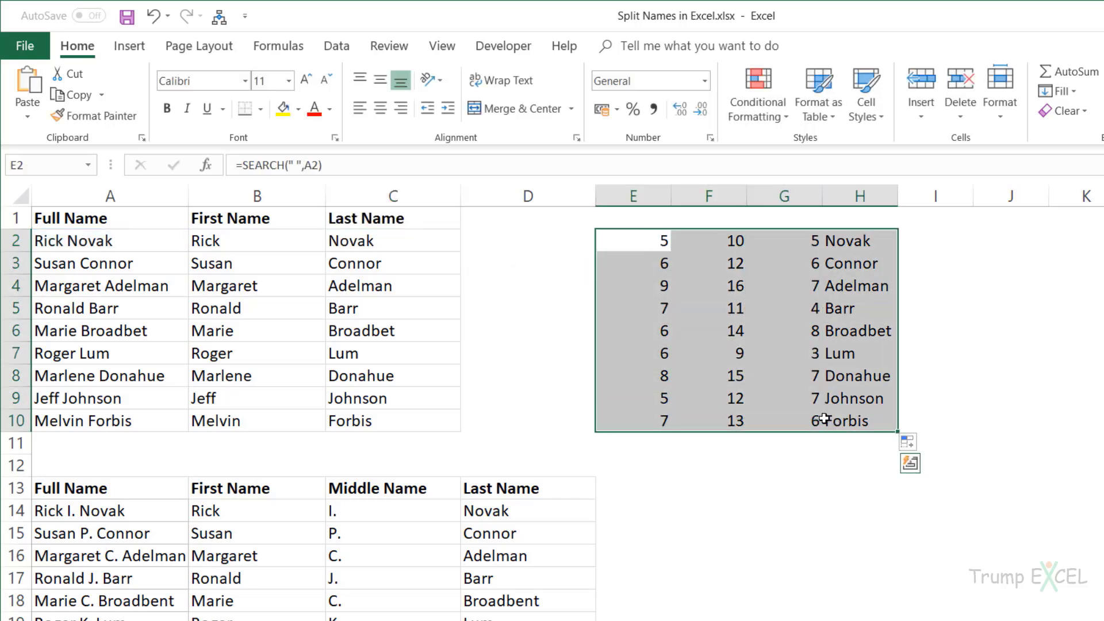
{"action": "key", "text": "Delete"}
{"action": "scroll", "coordinate": [730, 422], "scroll_direction": "down", "scroll_amount": 2}
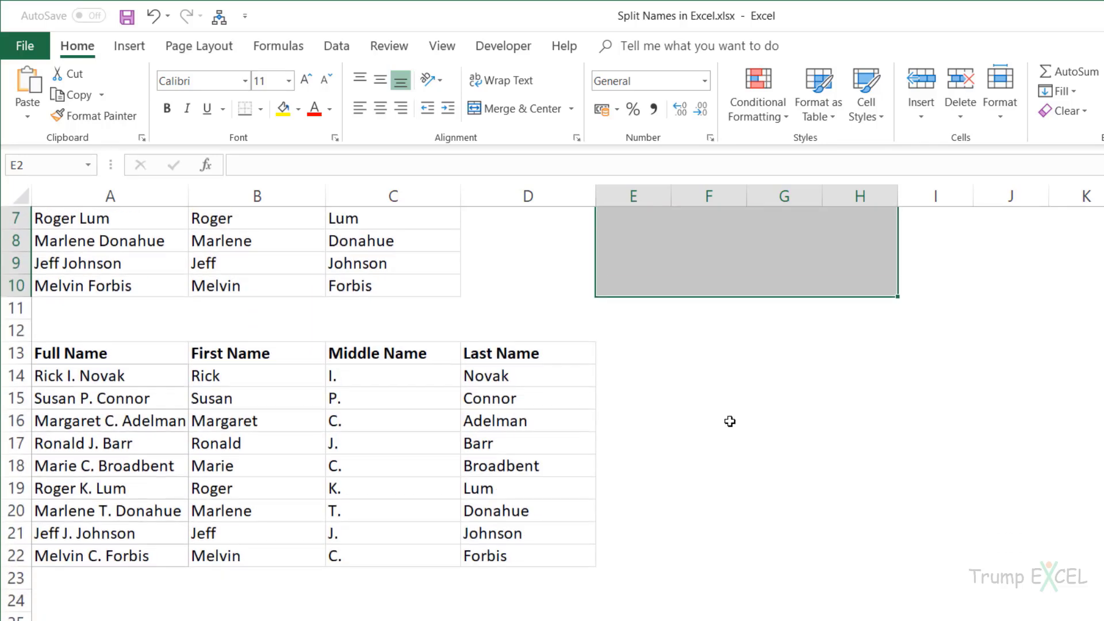
{"action": "scroll", "coordinate": [292, 379], "scroll_direction": "up", "scroll_amount": 1}
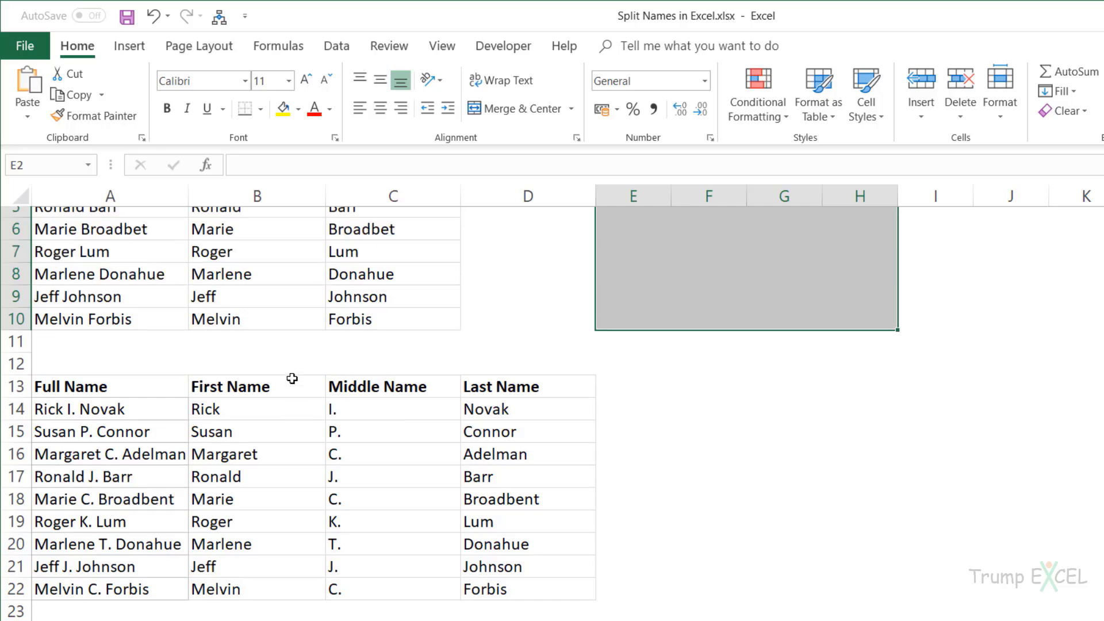
{"action": "scroll", "coordinate": [292, 378], "scroll_direction": "up", "scroll_amount": 3}
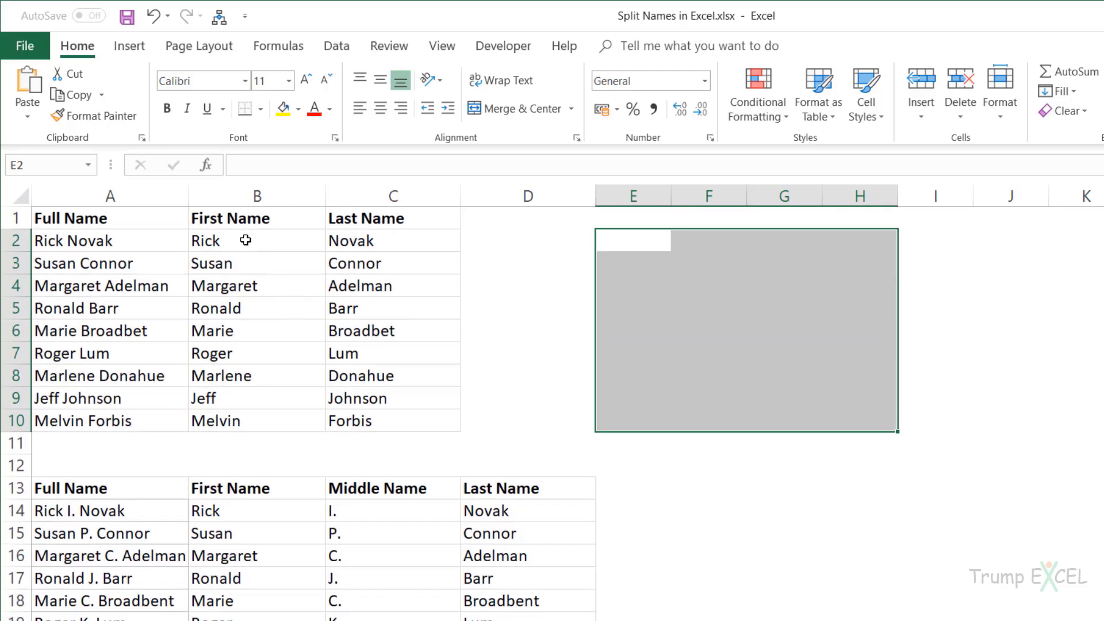
{"action": "left_click", "coordinate": [246, 241]}
{"action": "left_click", "coordinate": [273, 510]}
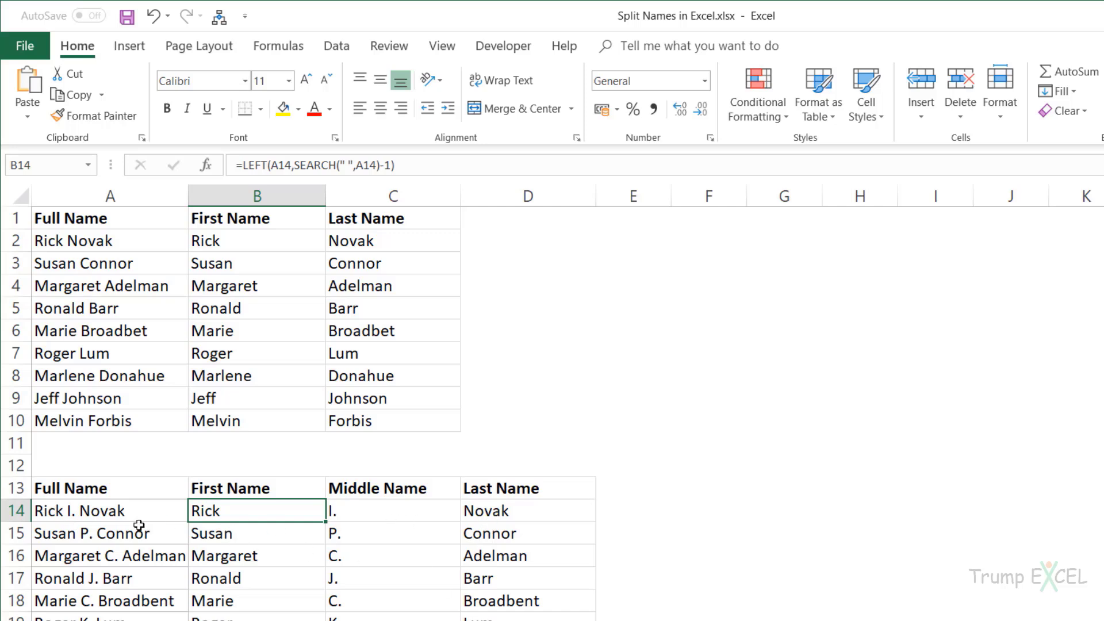
{"action": "left_click", "coordinate": [684, 511]}
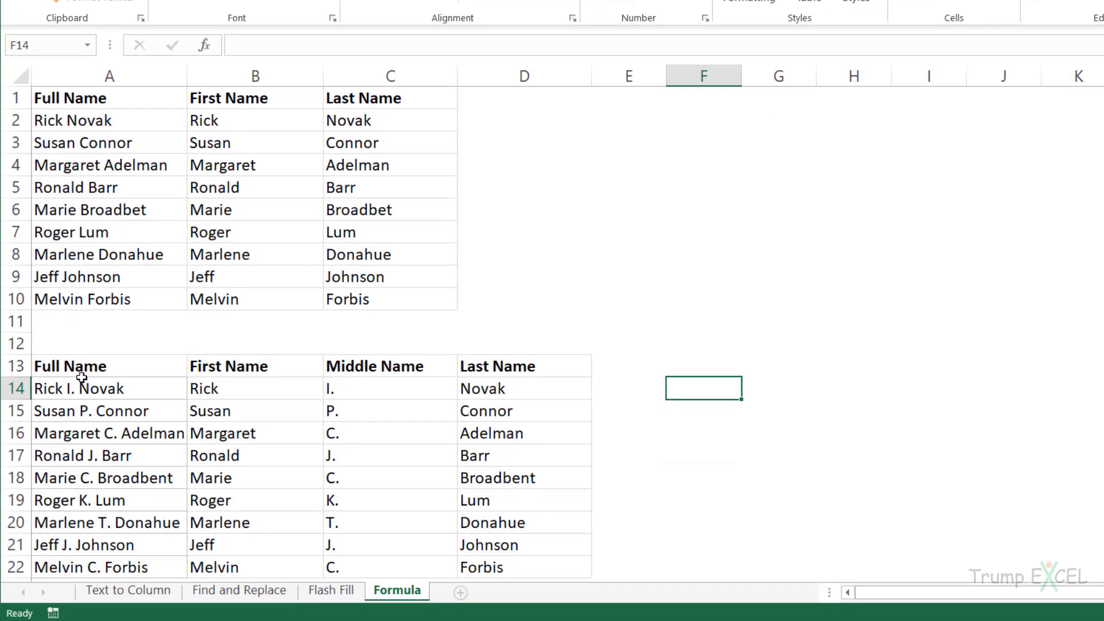
{"action": "type", "text": "=Subs"}
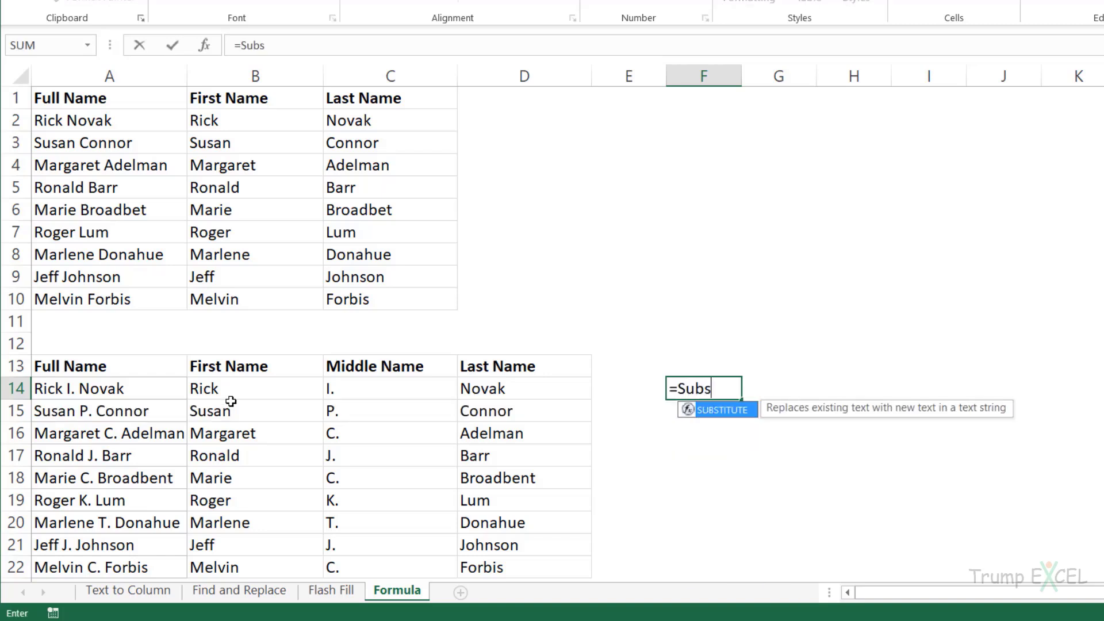
{"action": "key", "text": "Tab"}
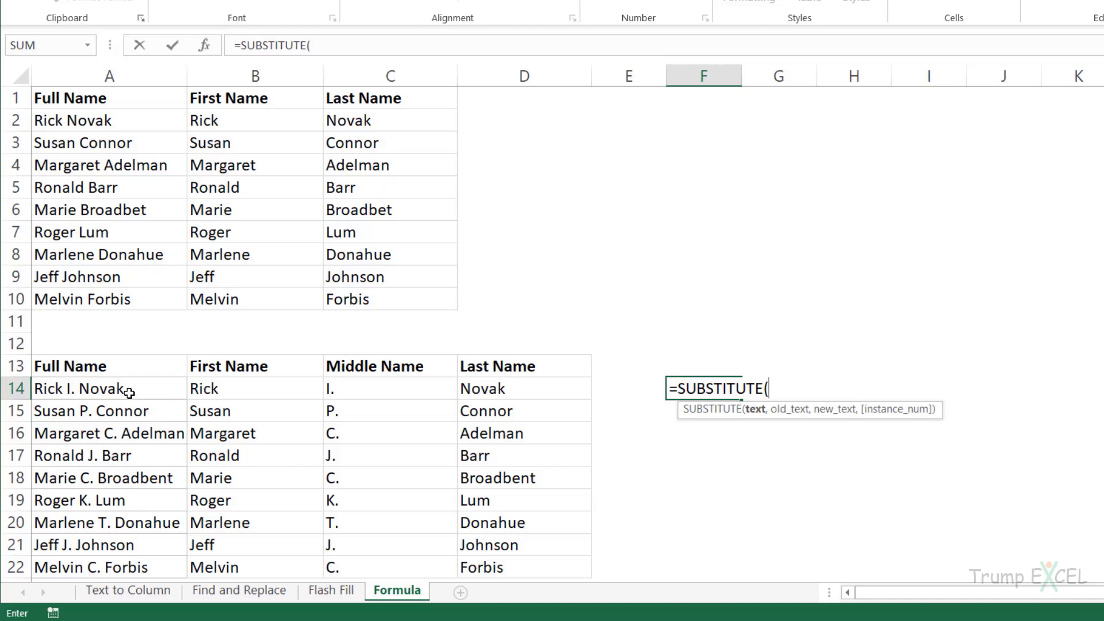
{"action": "left_click", "coordinate": [151, 391]}
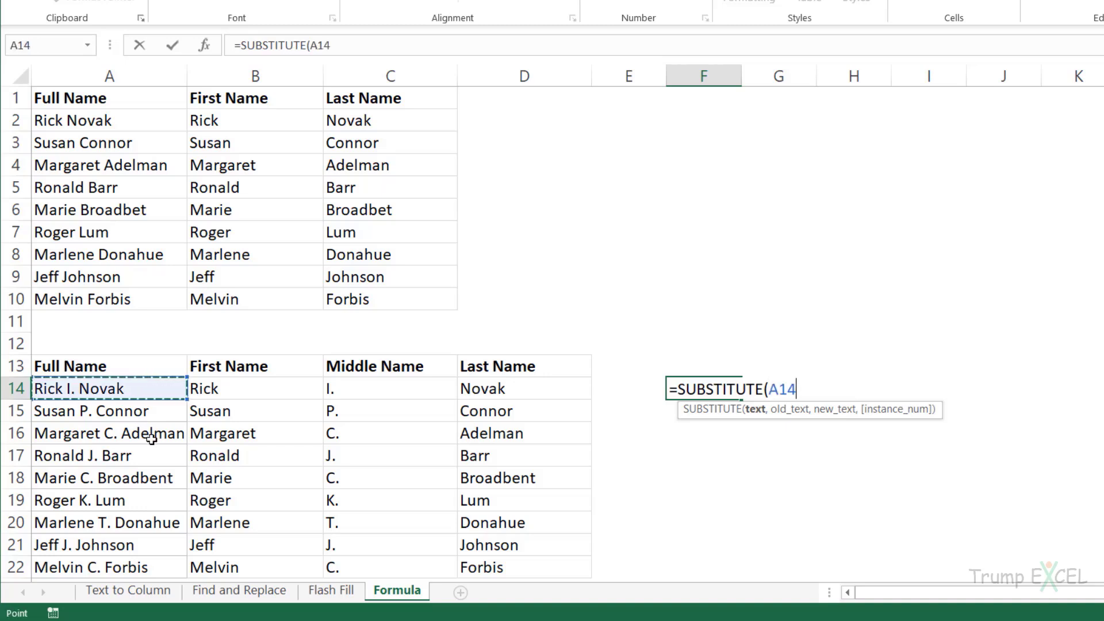
{"action": "type", "text": ","}
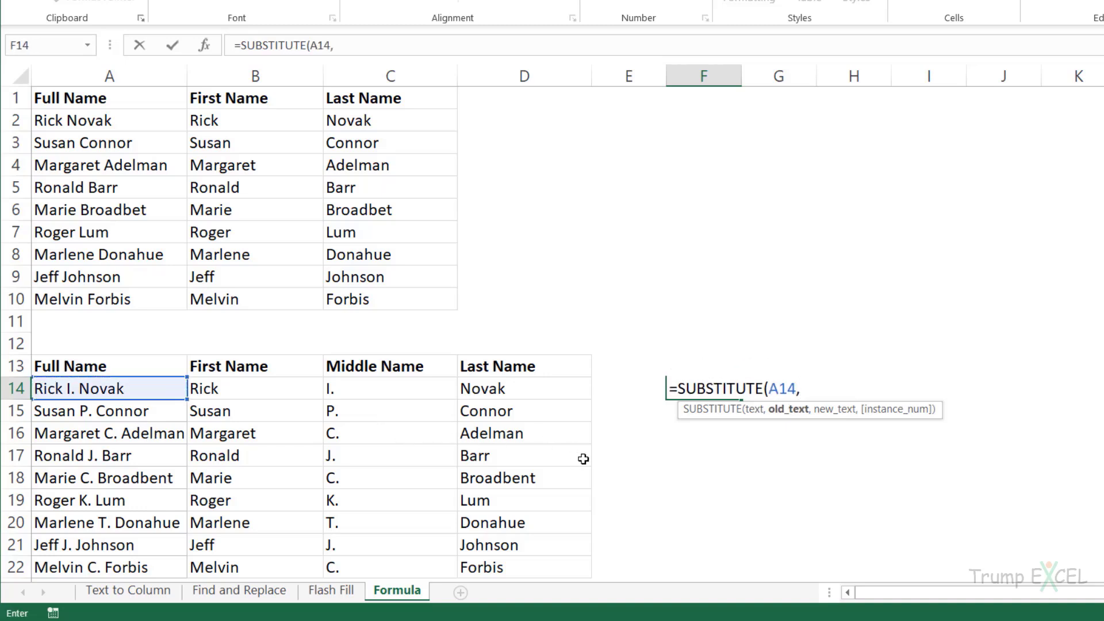
{"action": "type", "text": "\" \","}
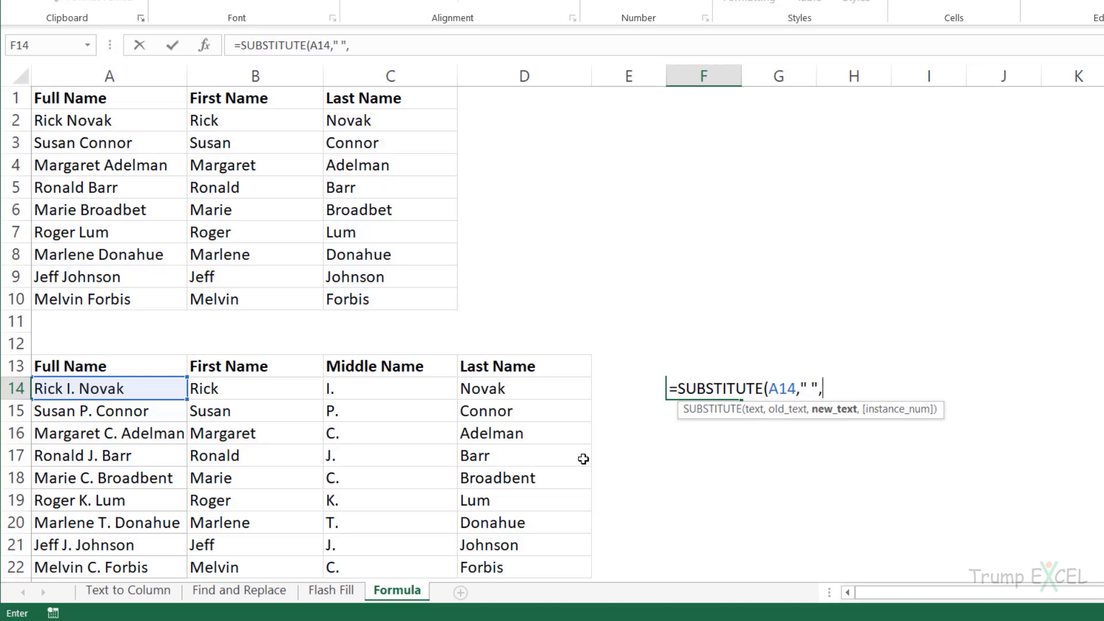
{"action": "type", "text": "\"@"}
{"action": "type", "text": ",2"}
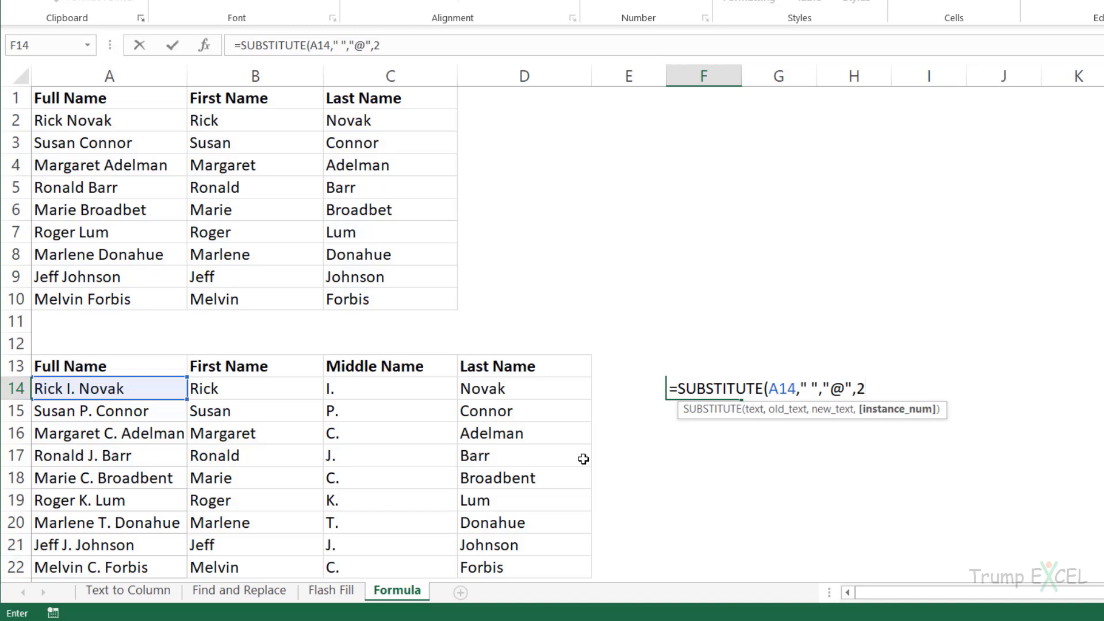
{"action": "key", "text": "Return"}
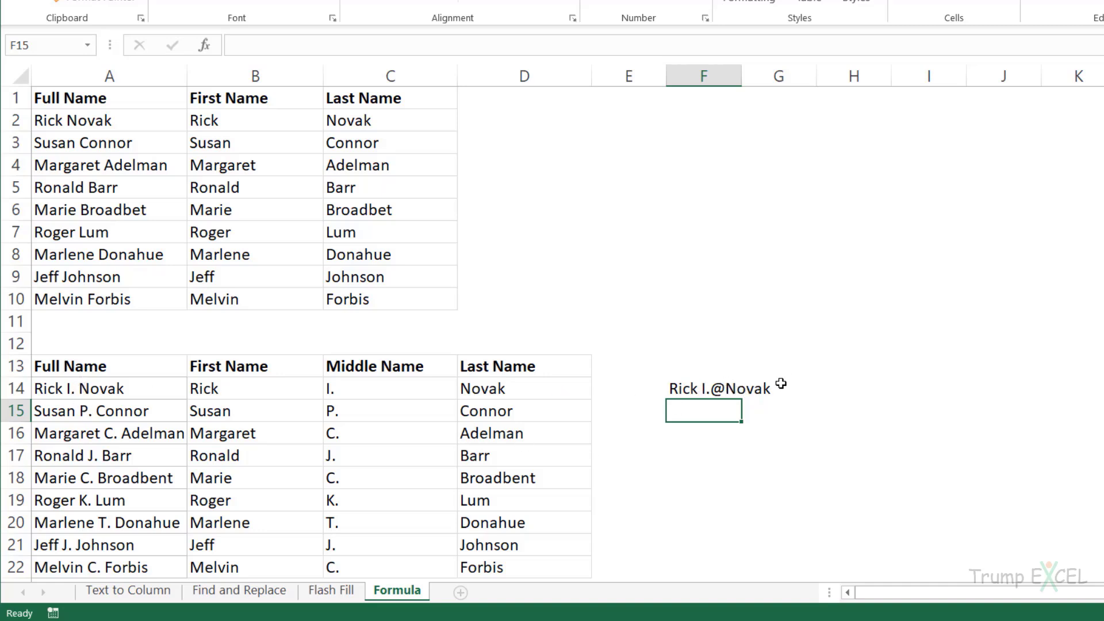
Enter =SEARCH("@",F14) in G14 to find the @ position, 8.
{"action": "left_click", "coordinate": [802, 388]}
{"action": "type", "text": "=se"}
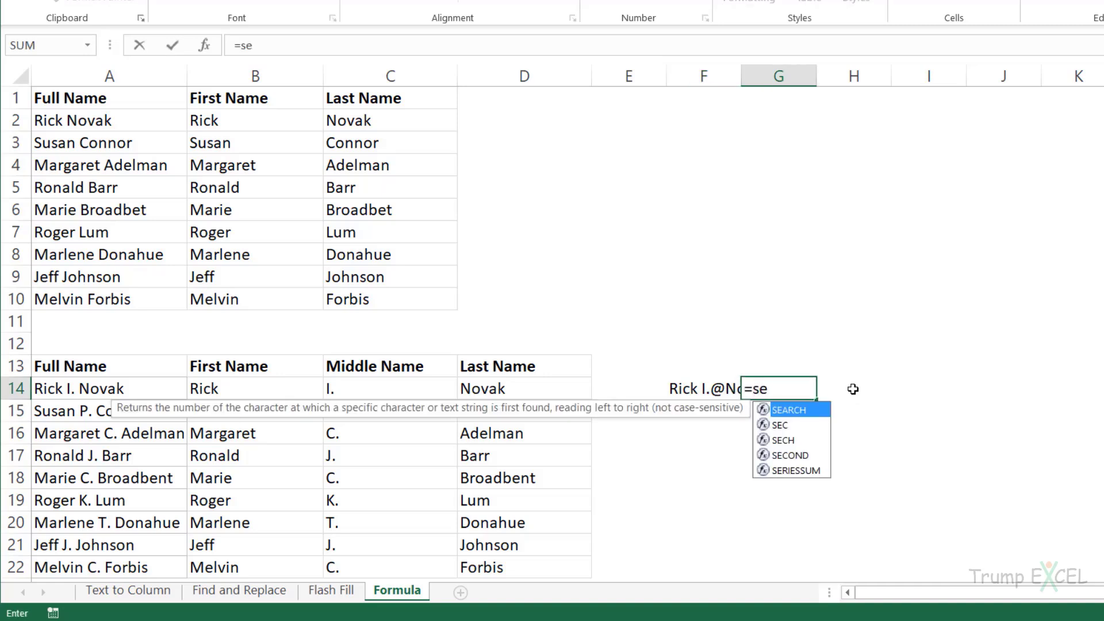
{"action": "key", "text": "Tab"}
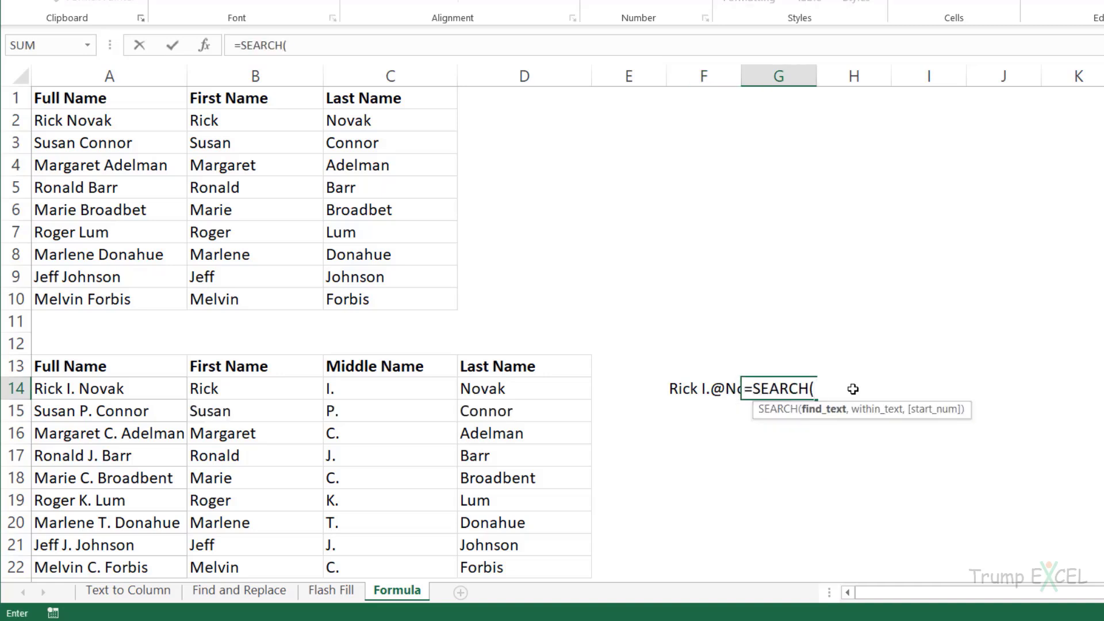
{"action": "type", "text": "\"@\","}
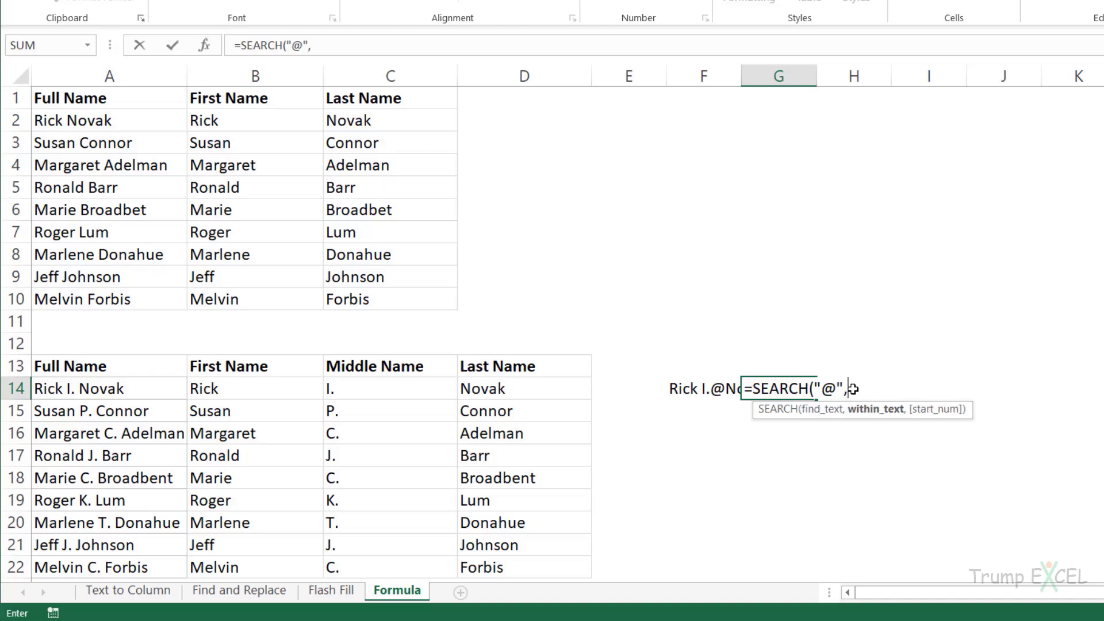
{"action": "left_click", "coordinate": [716, 391]}
{"action": "key", "text": "Return"}
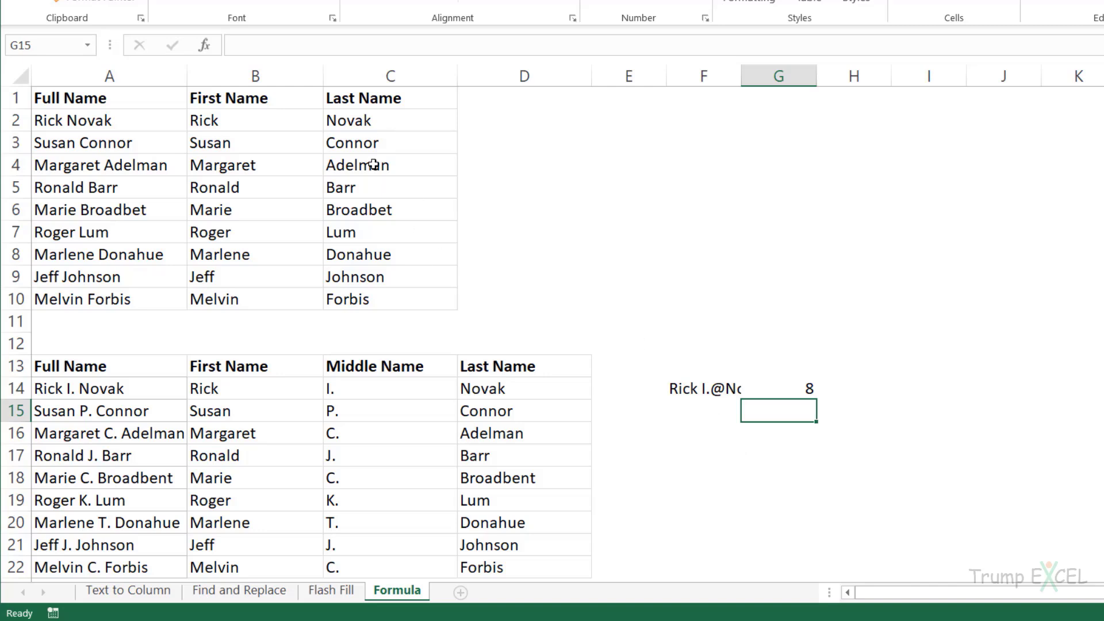
{"action": "left_click", "coordinate": [800, 390]}
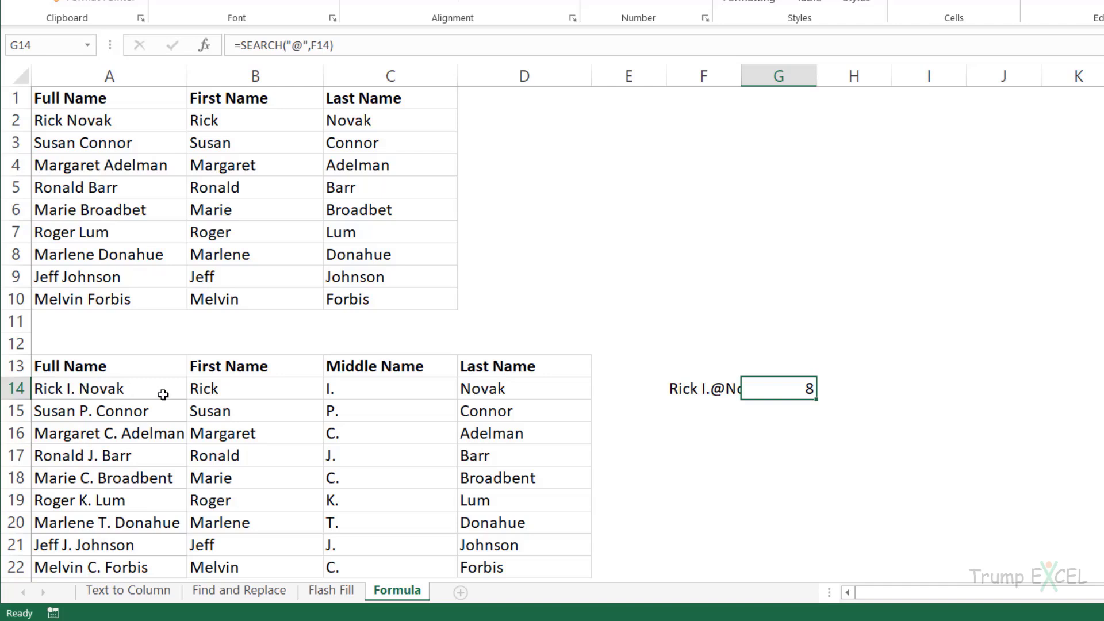
Enter =LEN(A14) in H14 to get the full name's length, 13.
{"action": "left_click", "coordinate": [855, 389]}
{"action": "type", "text": "=LEN("}
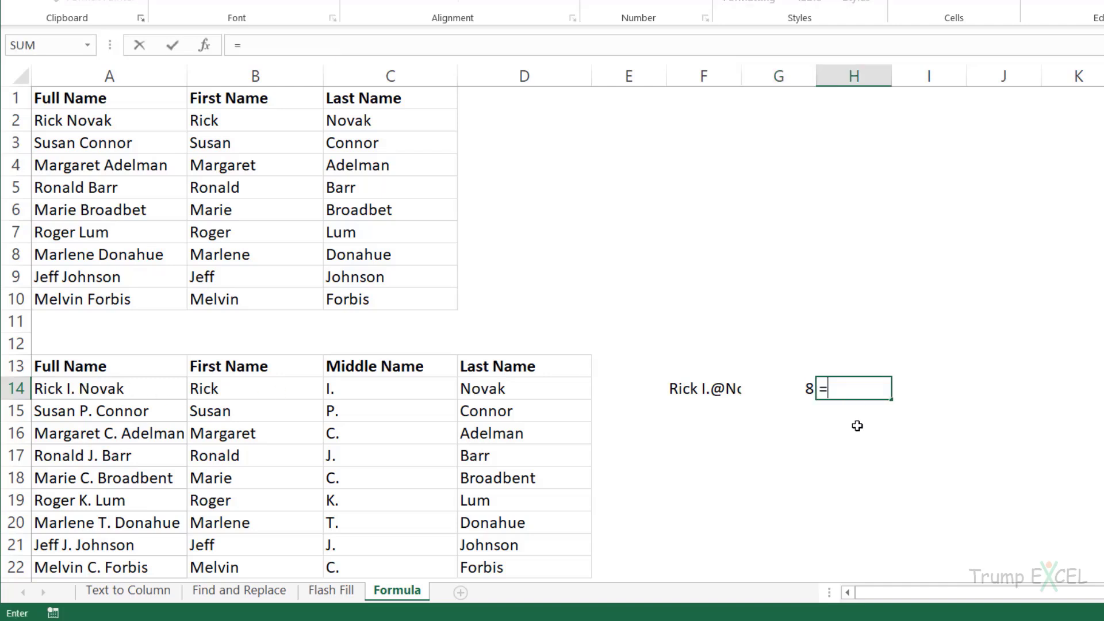
{"action": "left_click", "coordinate": [160, 390]}
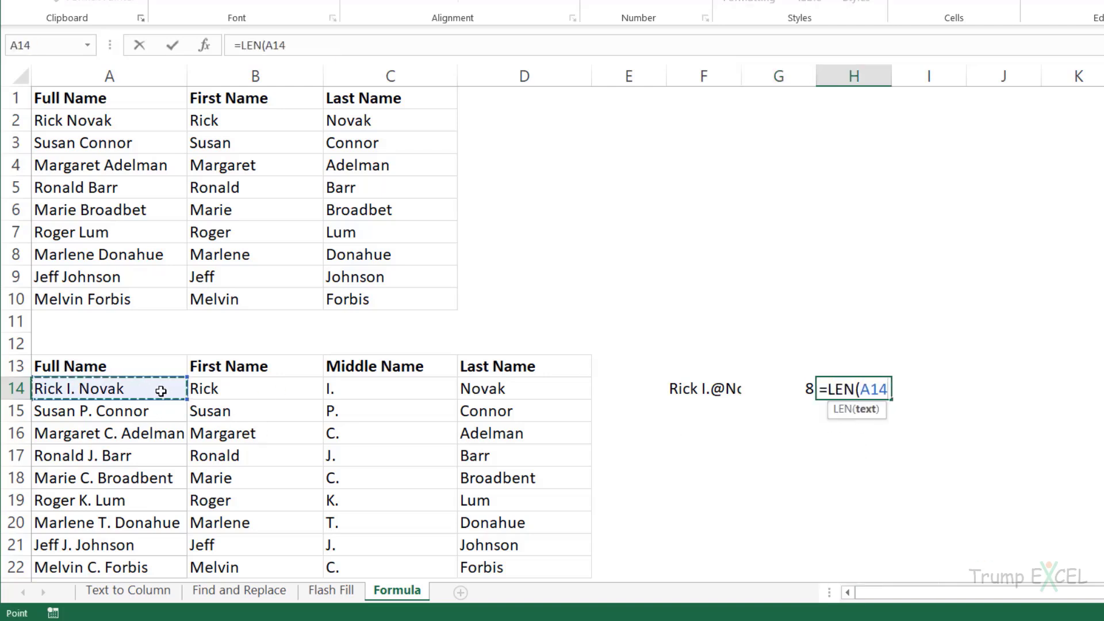
{"action": "type", "text": ")"}
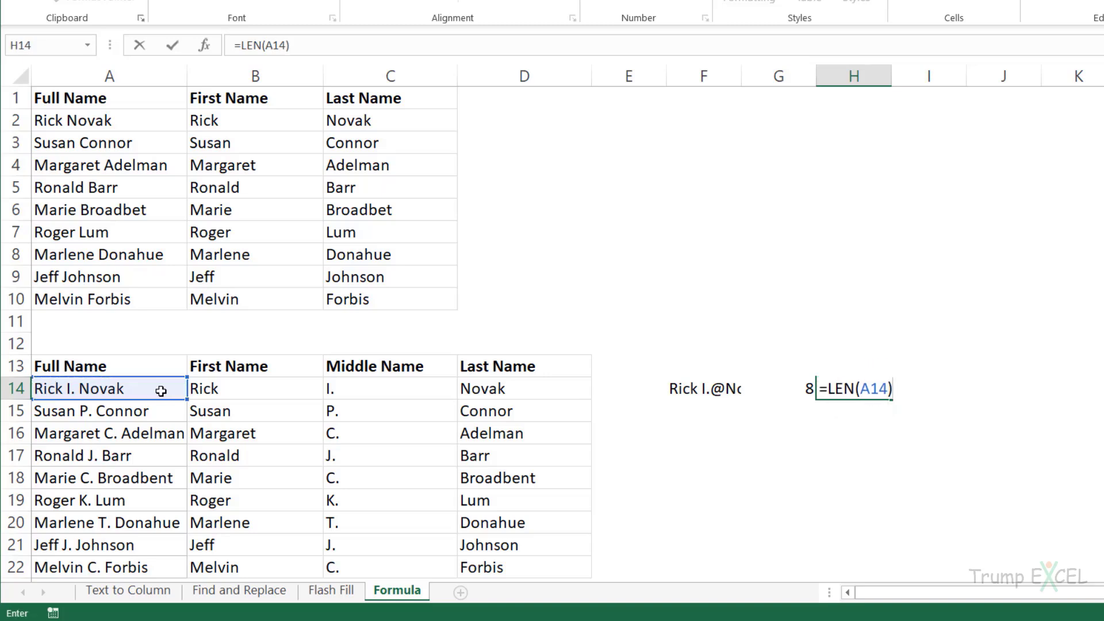
{"action": "key", "text": "Return"}
Enter =H14-G14 in I14 for the last name's length, 5, and check the helper formulas.
{"action": "left_click", "coordinate": [920, 386]}
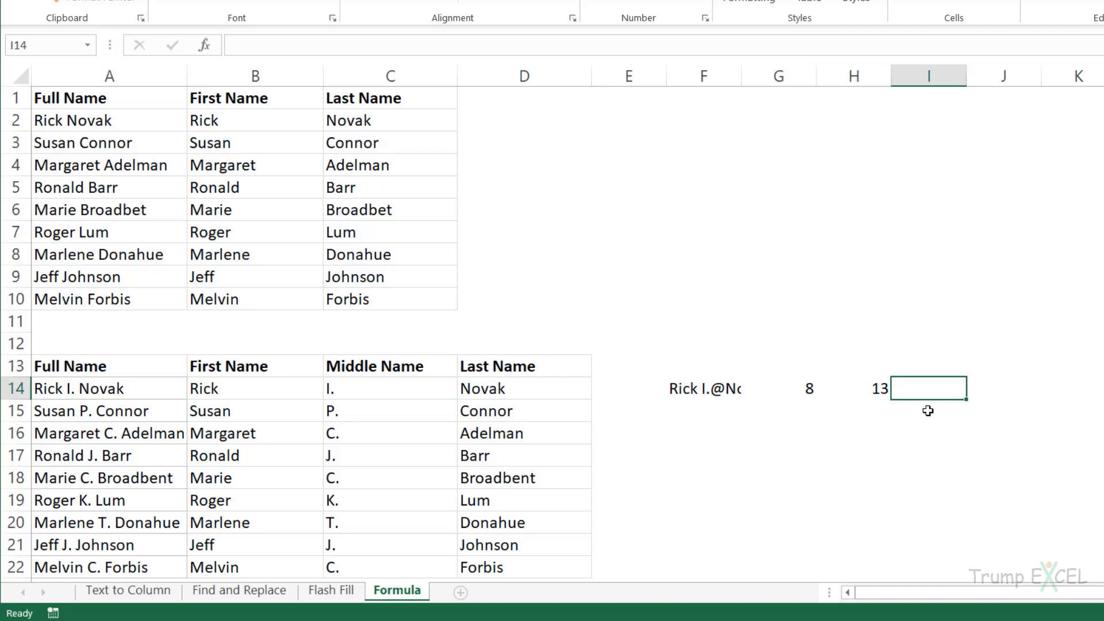
{"action": "type", "text": "="}
{"action": "key", "text": "Left"}
{"action": "type", "text": "-"}
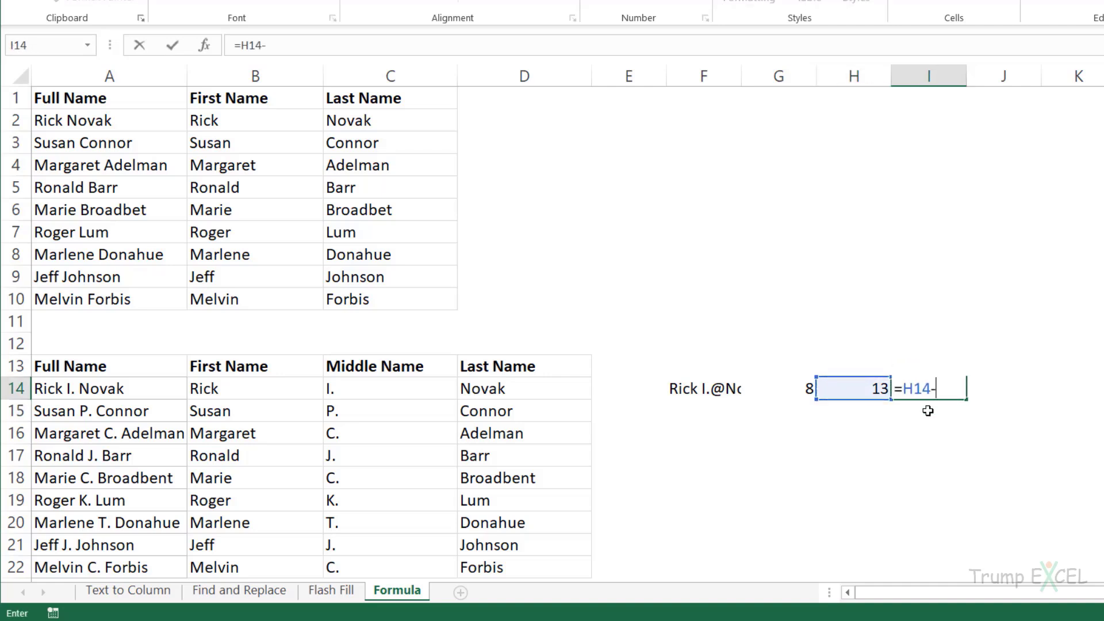
{"action": "key", "text": "Left"}
{"action": "key", "text": "Left"}
{"action": "key", "text": "Return"}
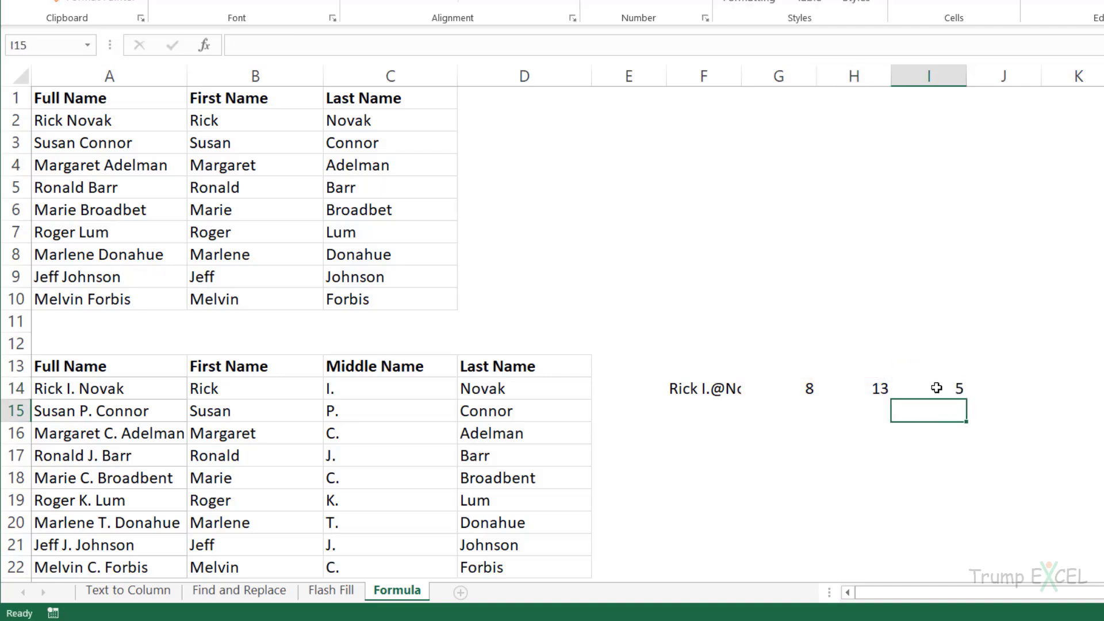
{"action": "left_click", "coordinate": [933, 384]}
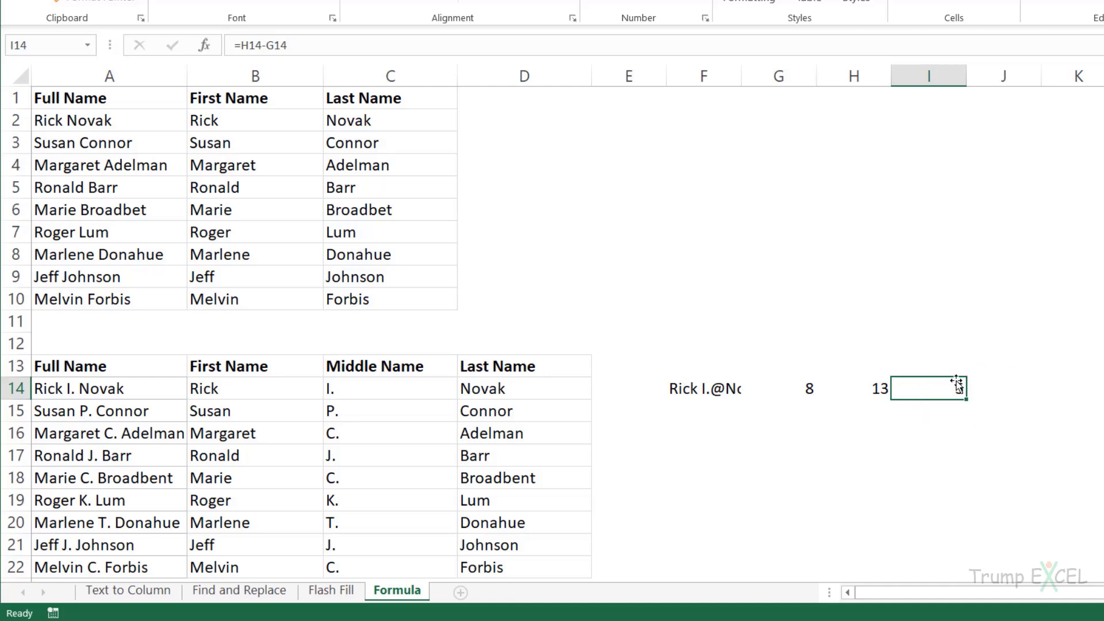
{"action": "left_click", "coordinate": [878, 389]}
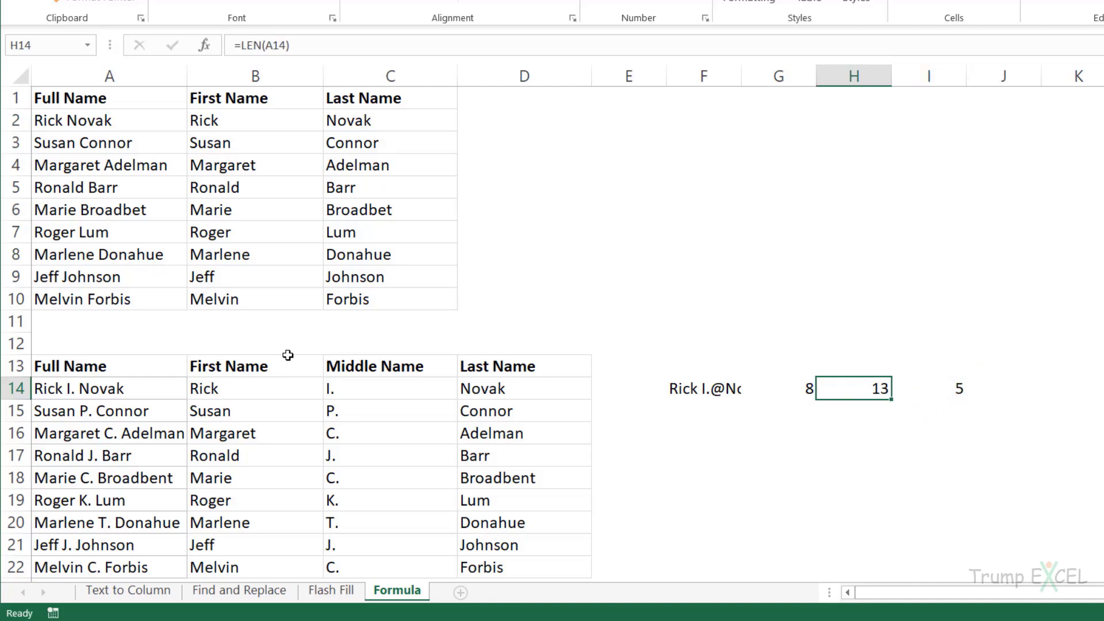
{"action": "left_click", "coordinate": [810, 391]}
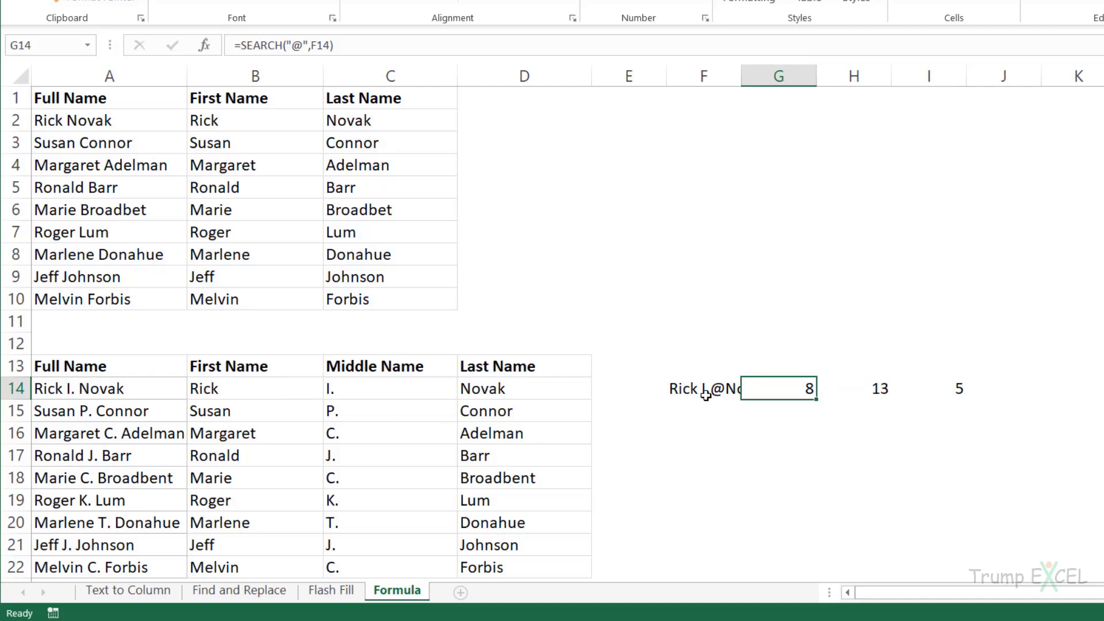
{"action": "left_click", "coordinate": [959, 386]}
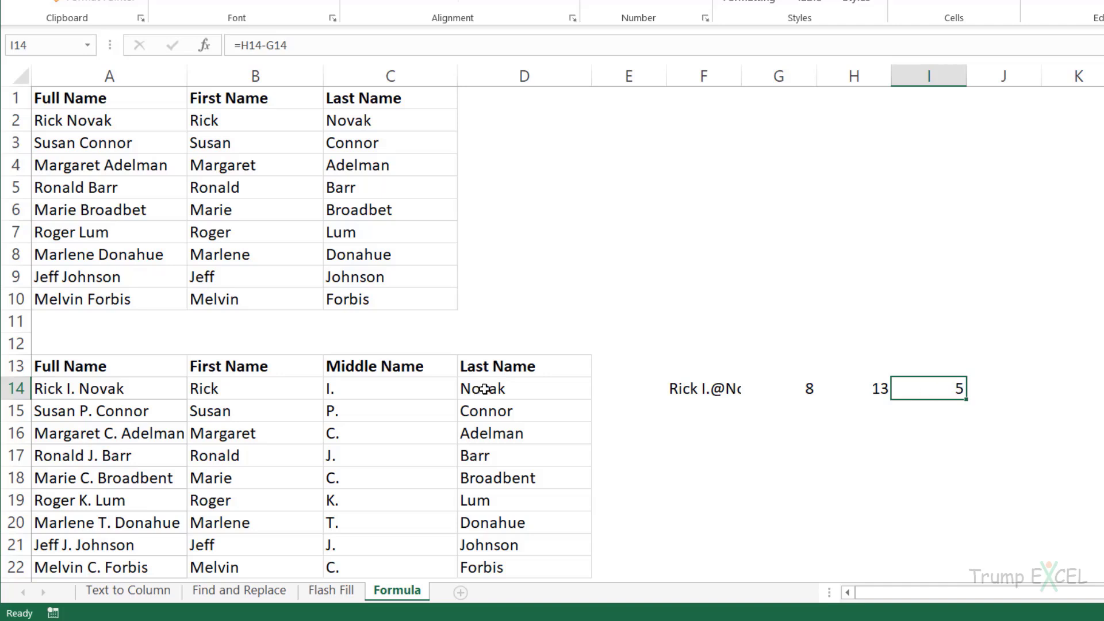
Enter =RIGHT(A14,I14) in J14 to extract the last name Novak.
{"action": "left_click", "coordinate": [1000, 390]}
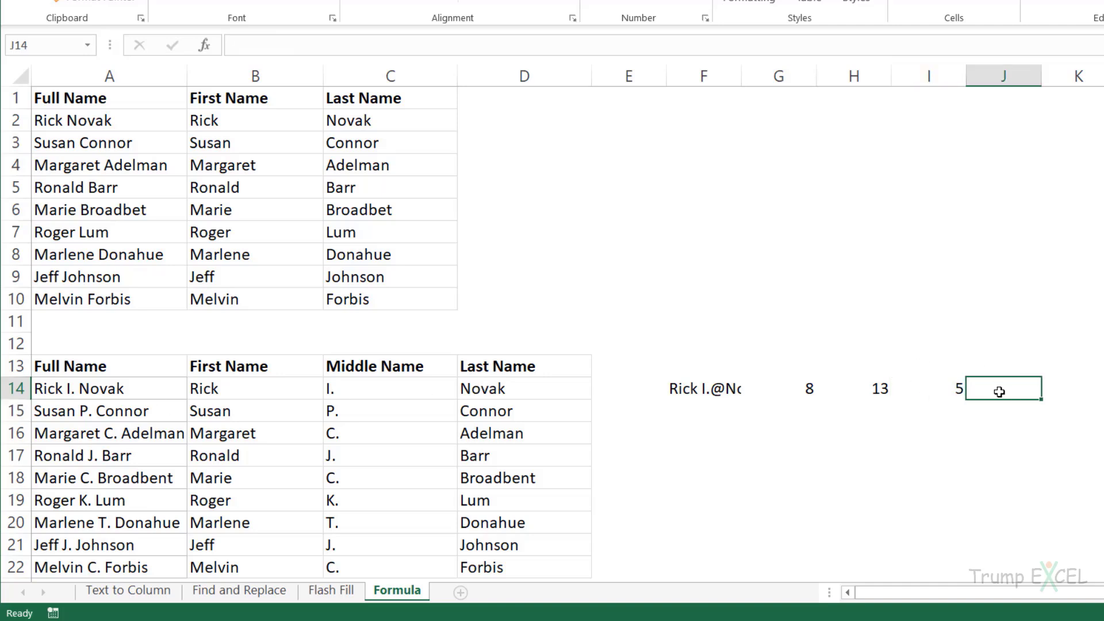
{"action": "type", "text": "="}
{"action": "type", "text": "h"}
{"action": "key", "text": "Tab"}
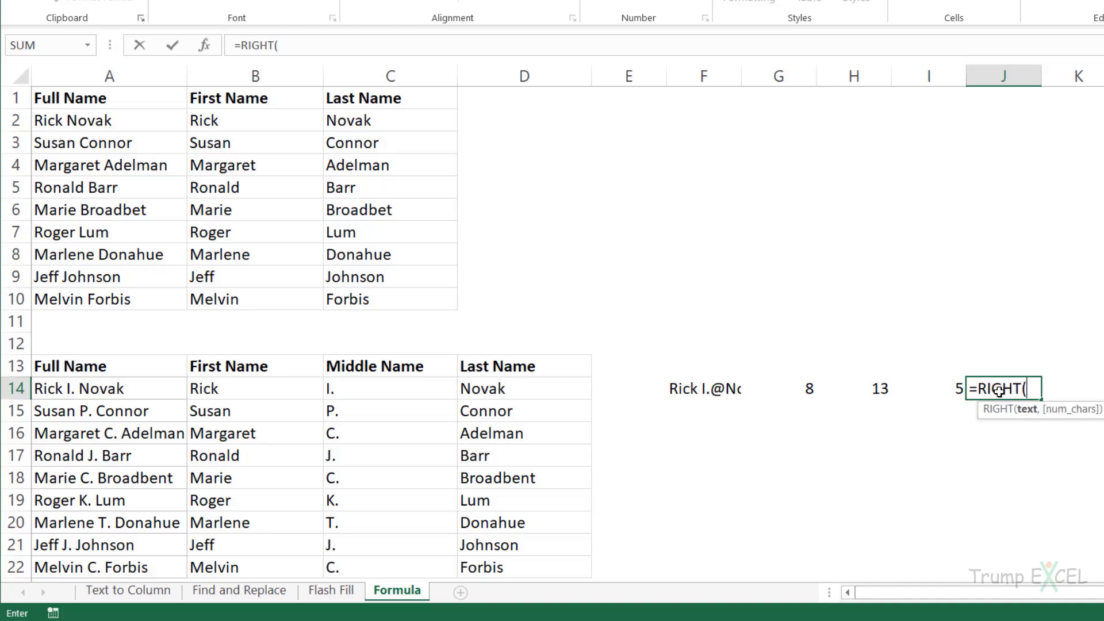
{"action": "left_click", "coordinate": [145, 388]}
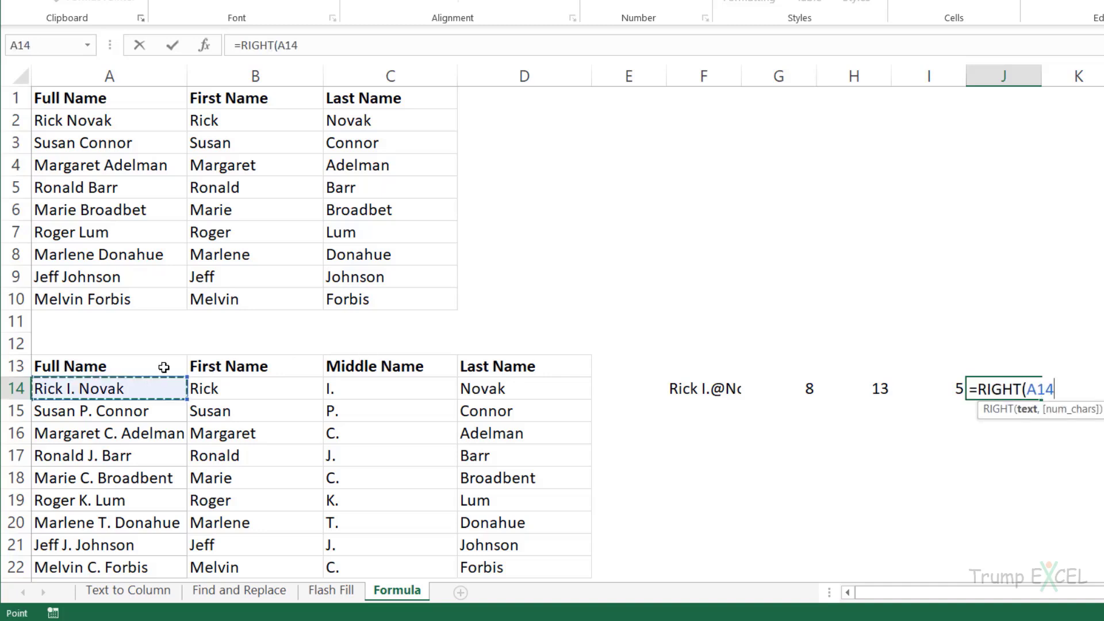
{"action": "type", "text": ","}
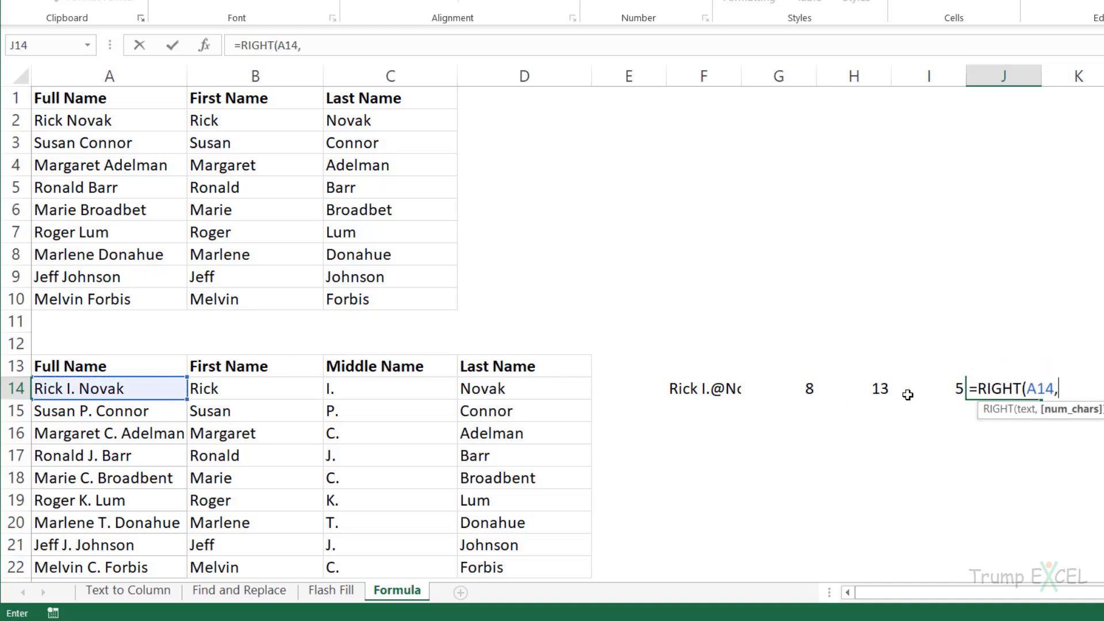
{"action": "left_click", "coordinate": [951, 397]}
{"action": "key", "text": "Return"}
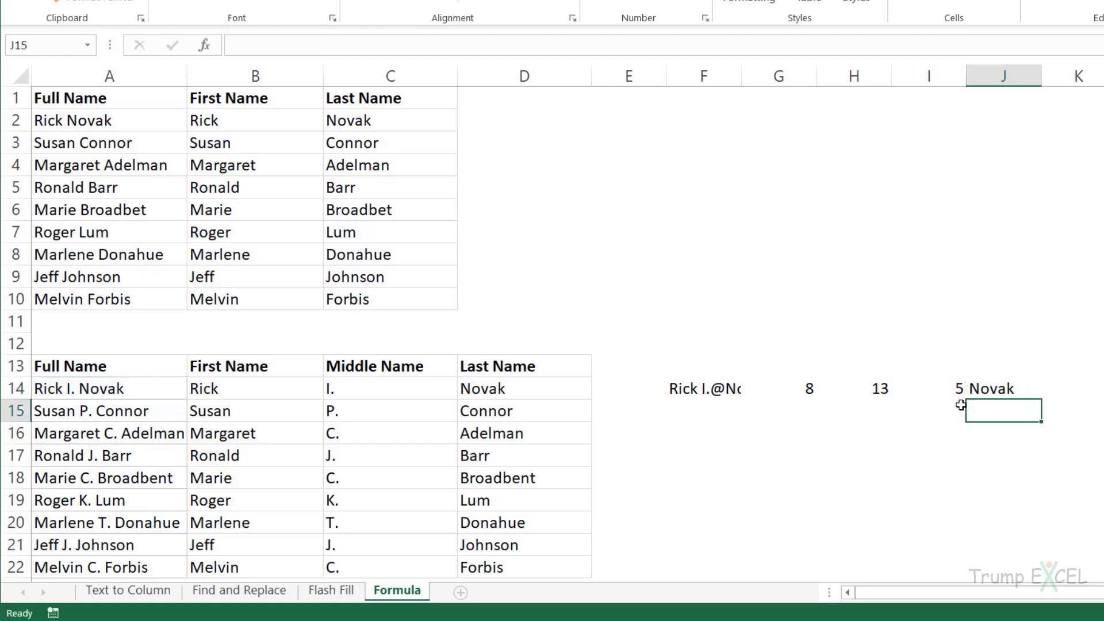
{"action": "left_click", "coordinate": [725, 392]}
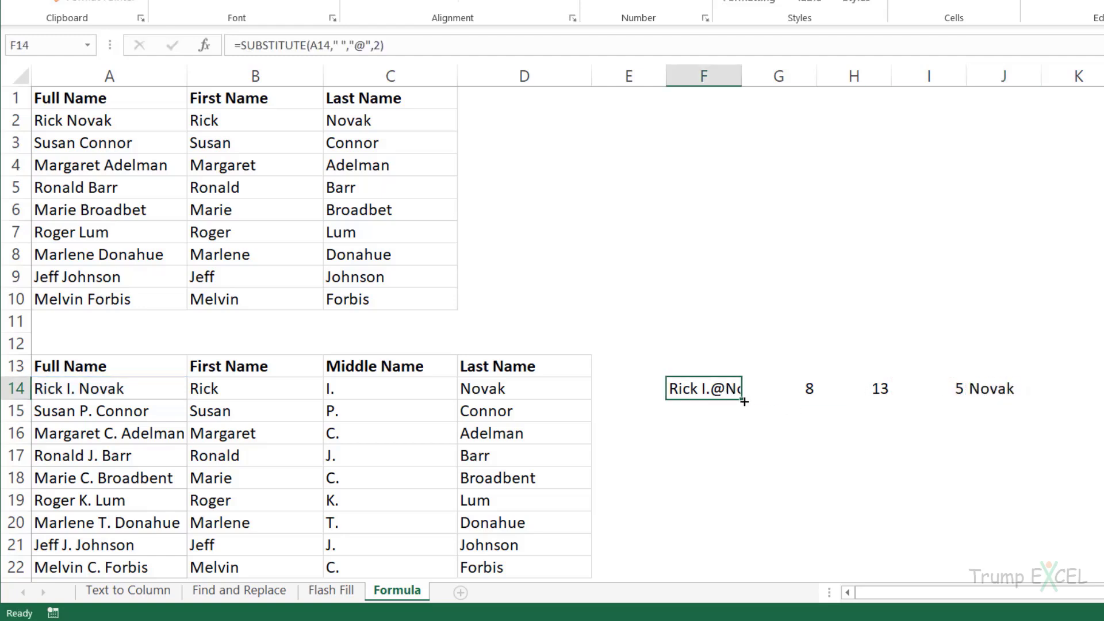
Fill the F14:J14 helper formulas down to row 22.
{"action": "left_click_drag", "start_coordinate": [744, 400], "coordinate": [724, 483]}
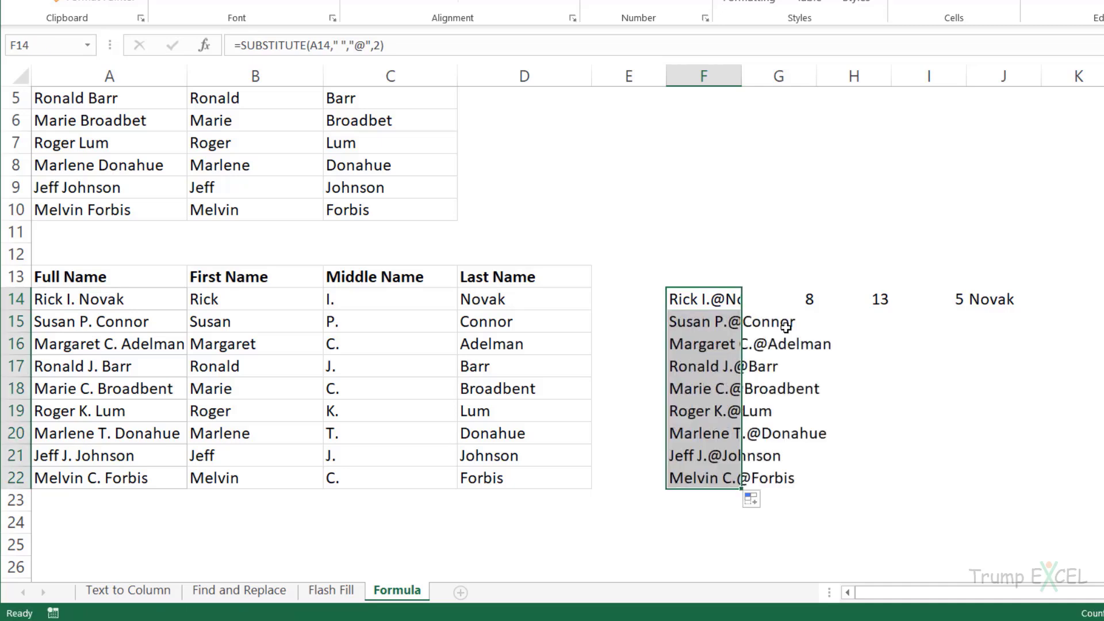
{"action": "left_click", "coordinate": [808, 299]}
{"action": "double_click", "coordinate": [816, 309]}
{"action": "left_click", "coordinate": [860, 299]}
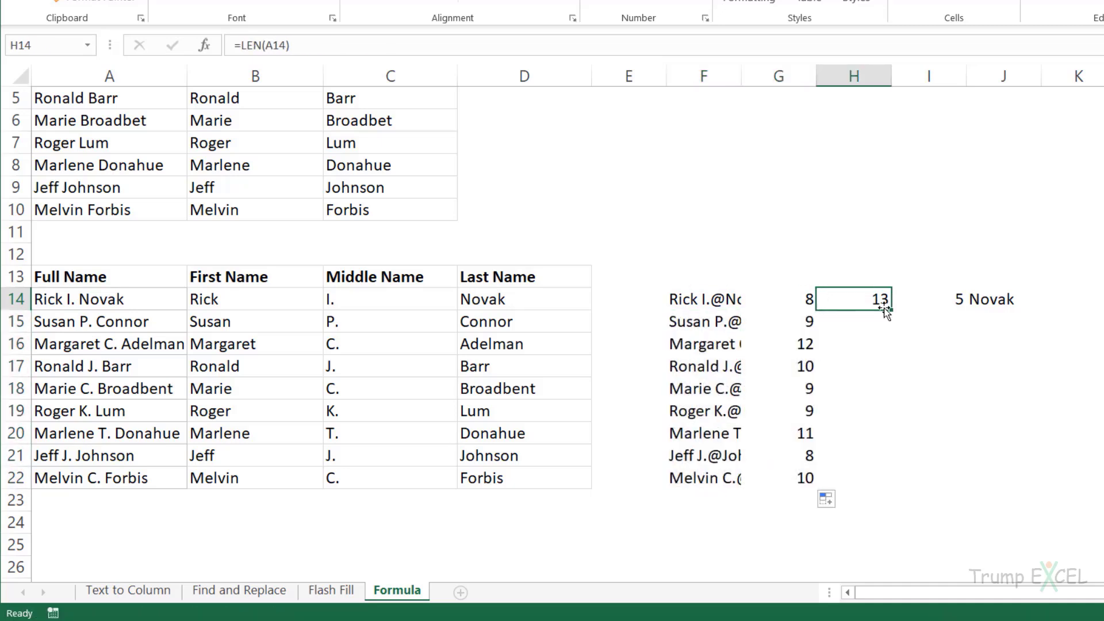
{"action": "double_click", "coordinate": [890, 310]}
{"action": "left_click", "coordinate": [939, 299]}
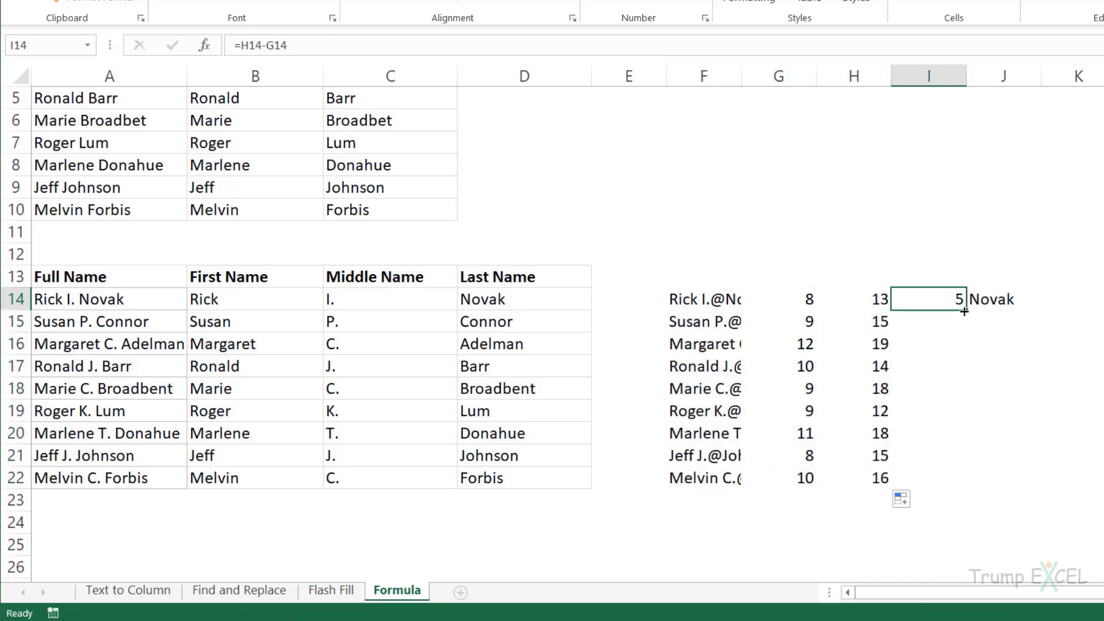
{"action": "double_click", "coordinate": [964, 311]}
{"action": "left_click", "coordinate": [986, 300]}
{"action": "double_click", "coordinate": [1041, 309]}
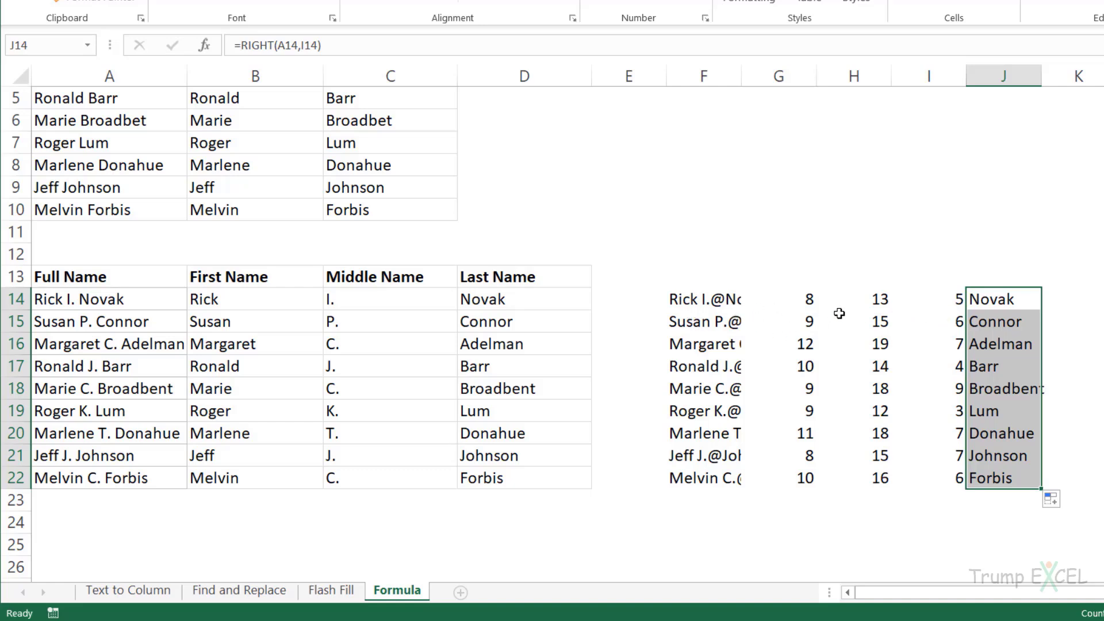
Compare J14's RIGHT formula with D14's single combined last-name formula without changing either.
{"action": "left_click", "coordinate": [1030, 299]}
{"action": "double_click", "coordinate": [1031, 299]}
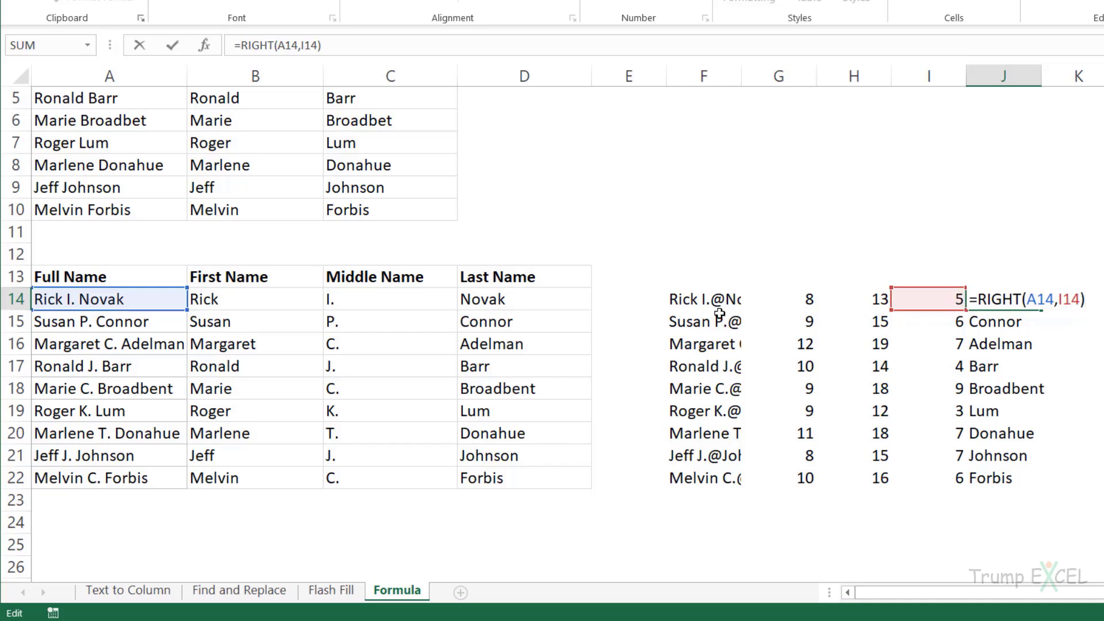
{"action": "key", "text": "Escape"}
{"action": "double_click", "coordinate": [520, 303]}
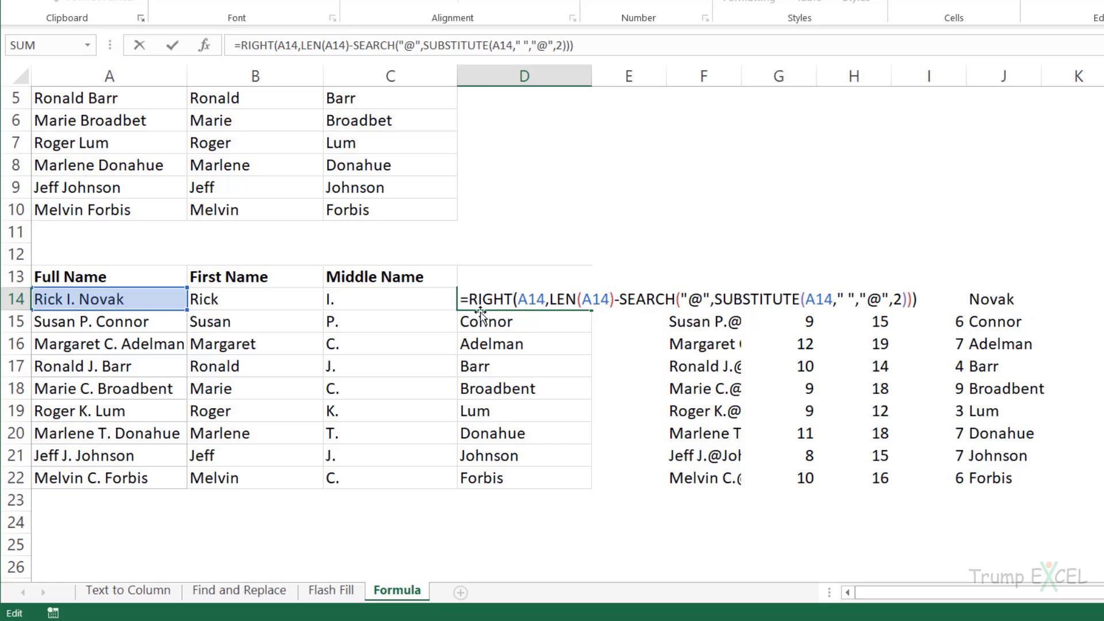
{"action": "left_click_drag", "start_coordinate": [464, 304], "coordinate": [933, 298]}
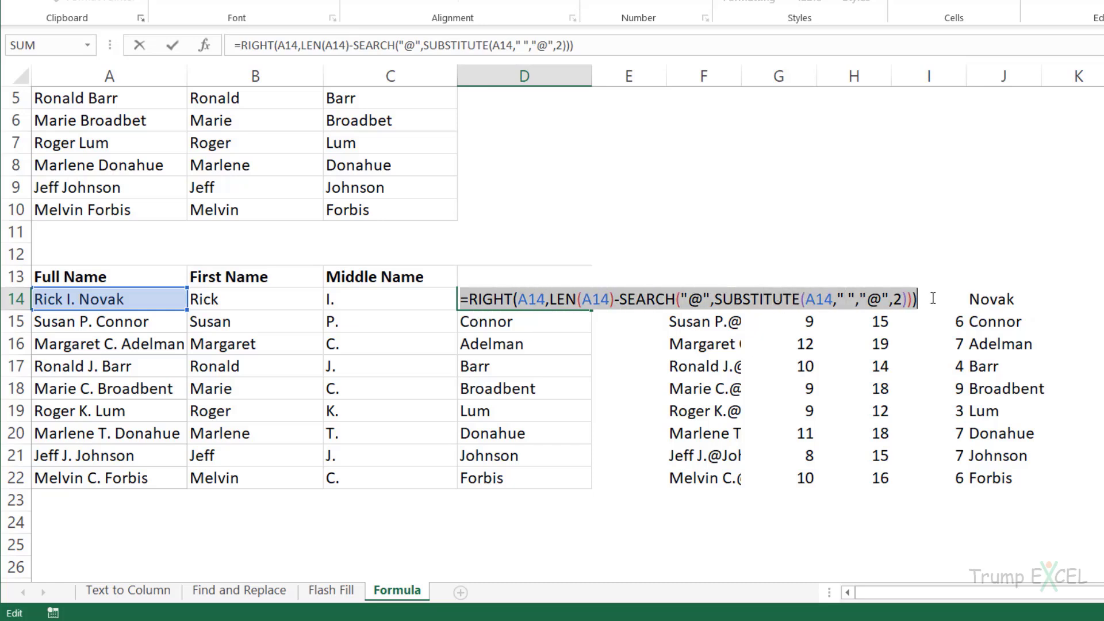
{"action": "key", "text": "Escape"}
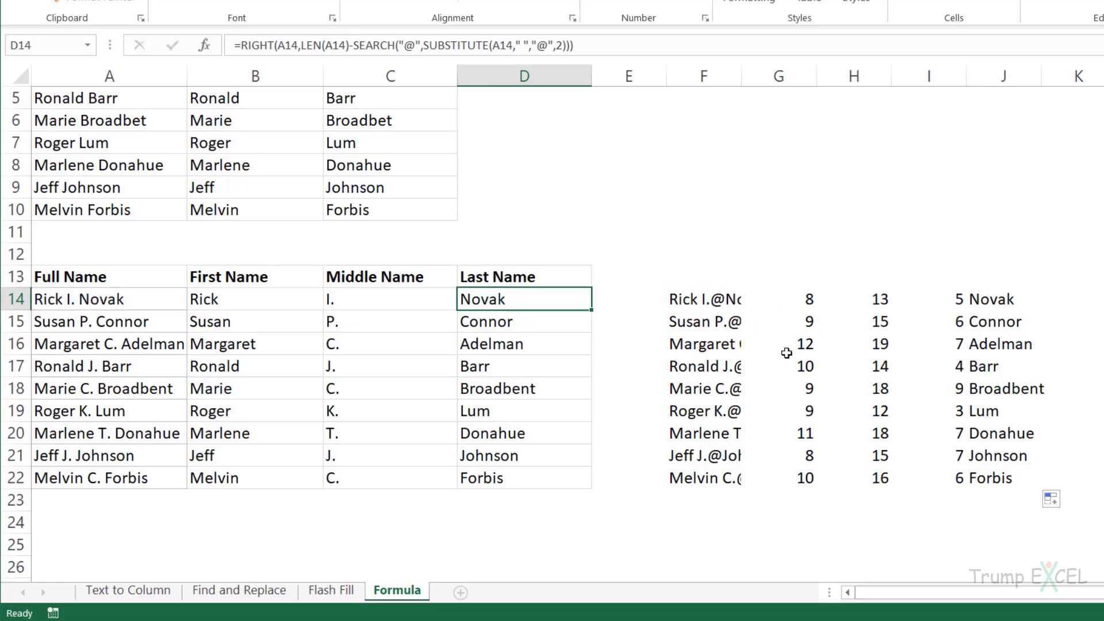
Clear the helper cells F14:J22.
{"action": "left_click_drag", "start_coordinate": [725, 301], "coordinate": [994, 482]}
{"action": "key", "text": "Delete"}
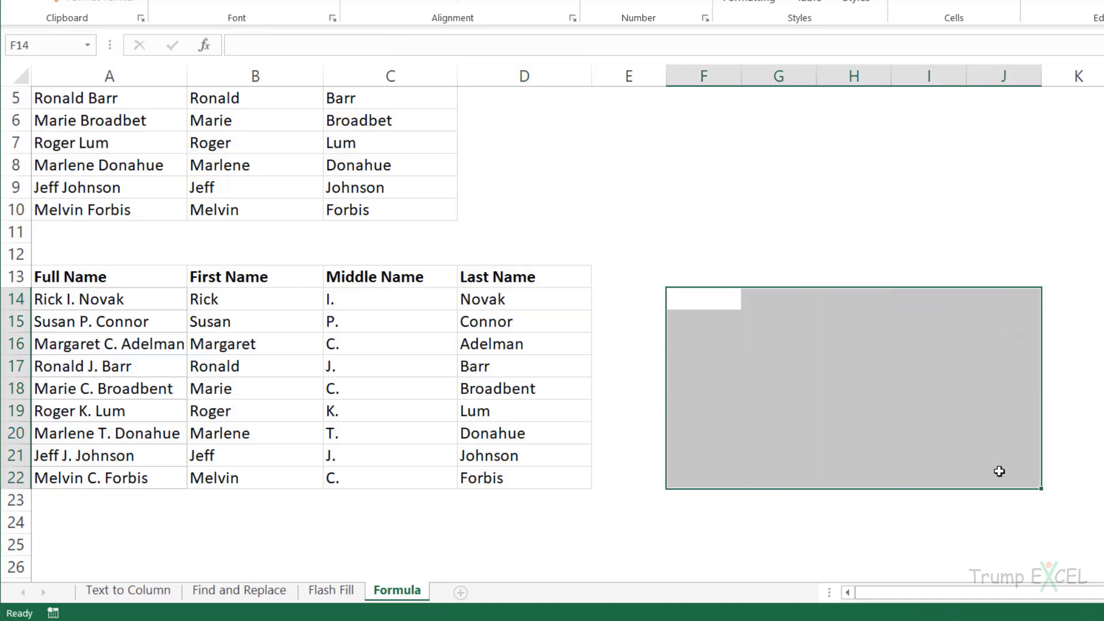
{"action": "left_click", "coordinate": [726, 306]}
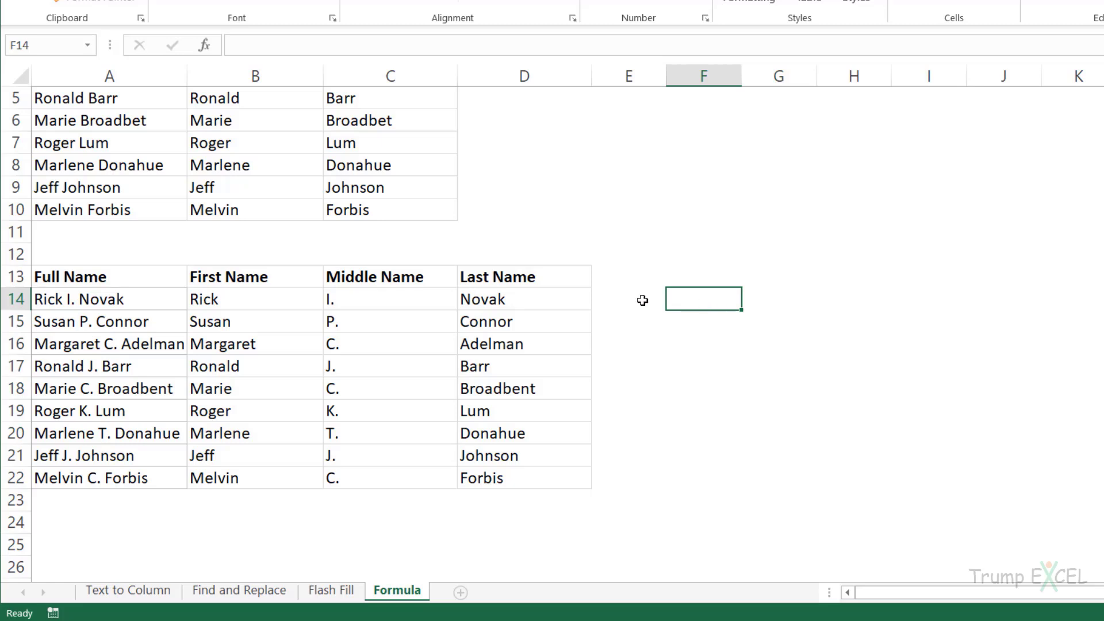
Enter =SEARCH(" ",A14) in F14 for the first-space position, 5.
{"action": "type", "text": "=sear"}
{"action": "key", "text": "Tab"}
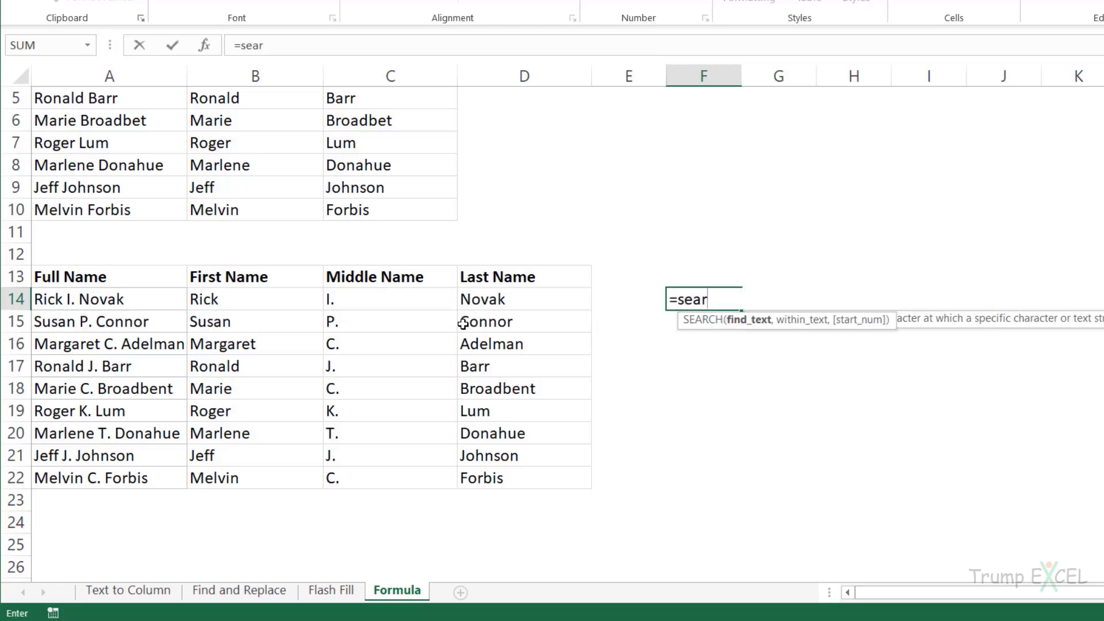
{"action": "type", "text": "\" \","}
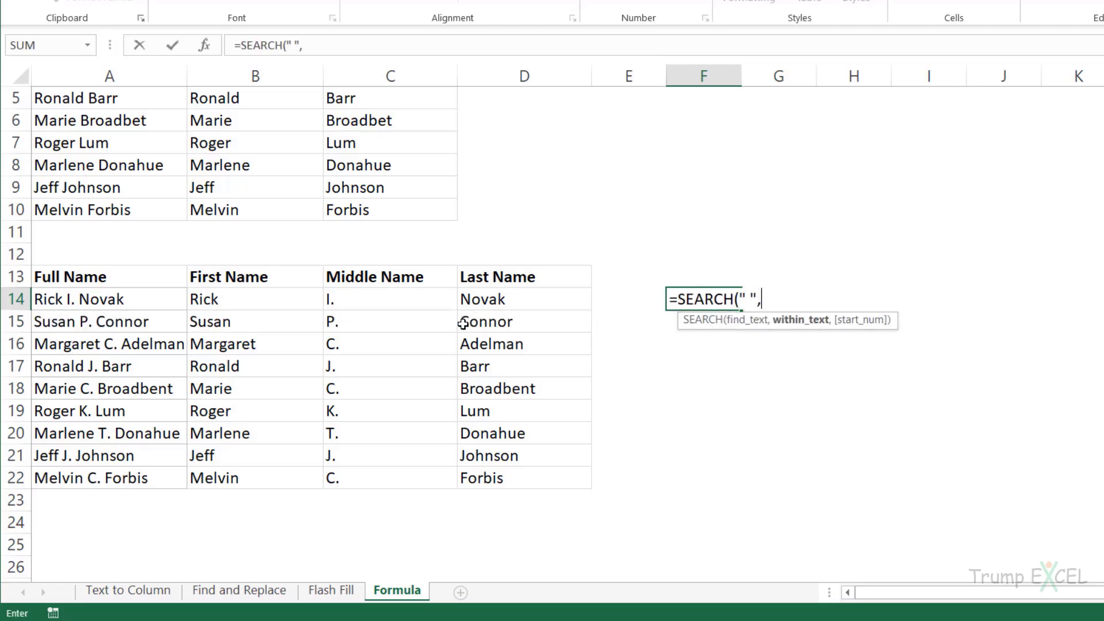
{"action": "left_click", "coordinate": [75, 298]}
{"action": "key", "text": "Return"}
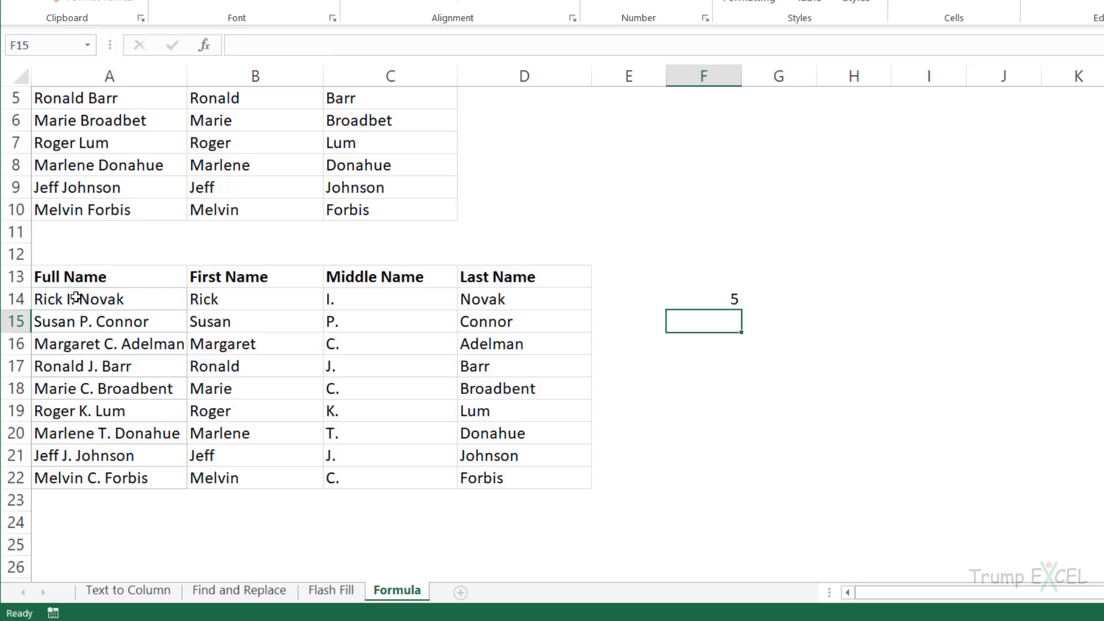
Enter =SUBSTITUTE(A14," ","@",2) in G14 to mark the second space with @.
{"action": "left_click", "coordinate": [768, 302]}
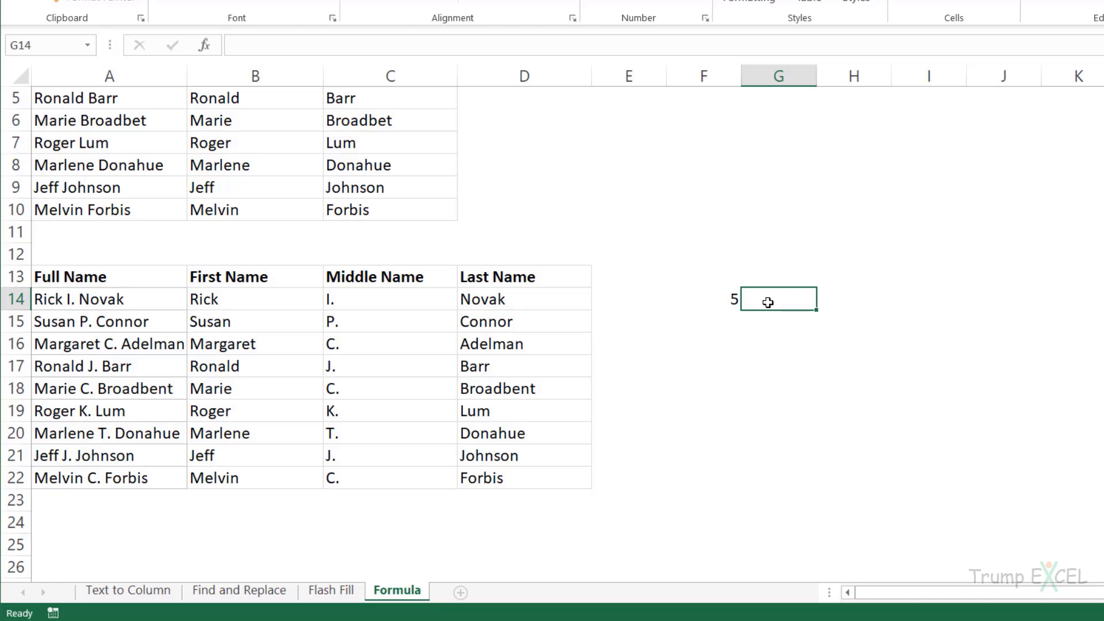
{"action": "type", "text": "=su"}
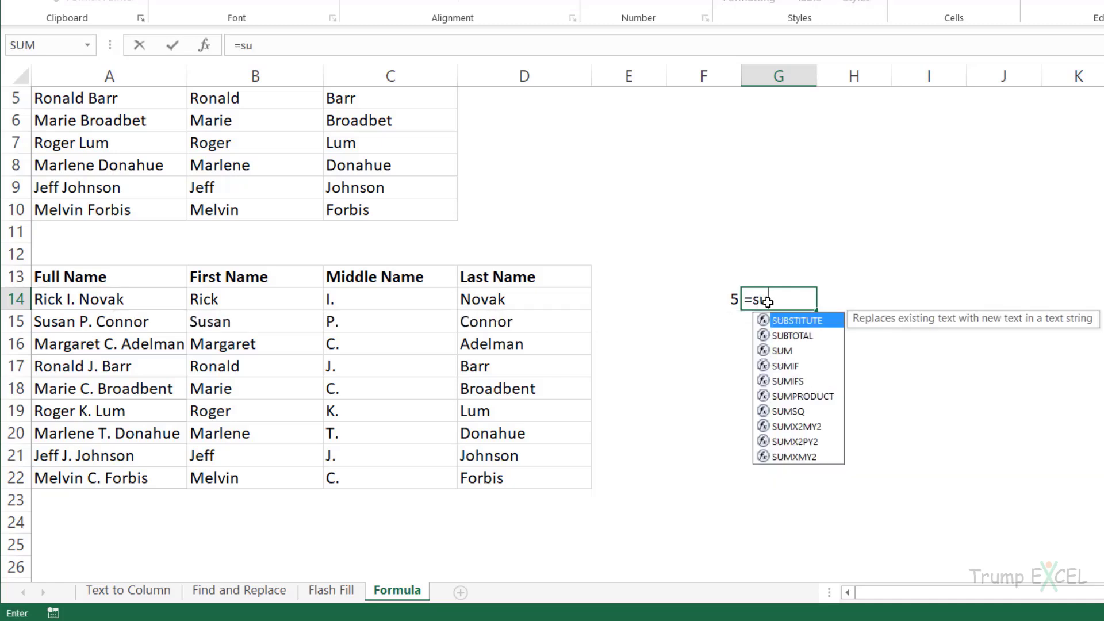
{"action": "type", "text": "b"}
{"action": "key", "text": "Tab"}
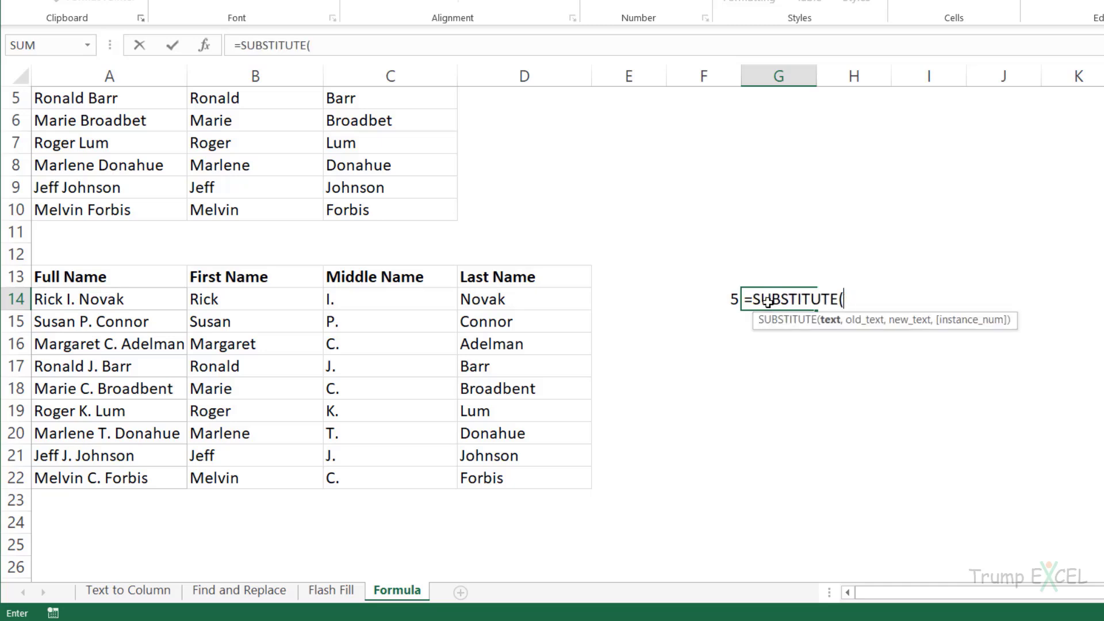
{"action": "left_click", "coordinate": [146, 301]}
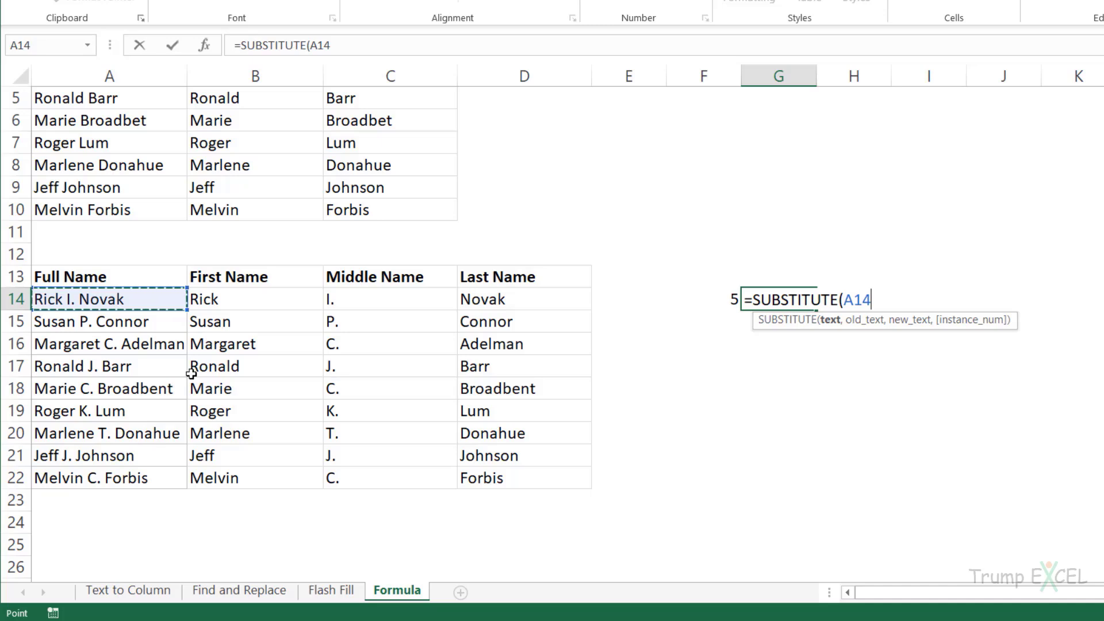
{"action": "type", "text": ",\" \","}
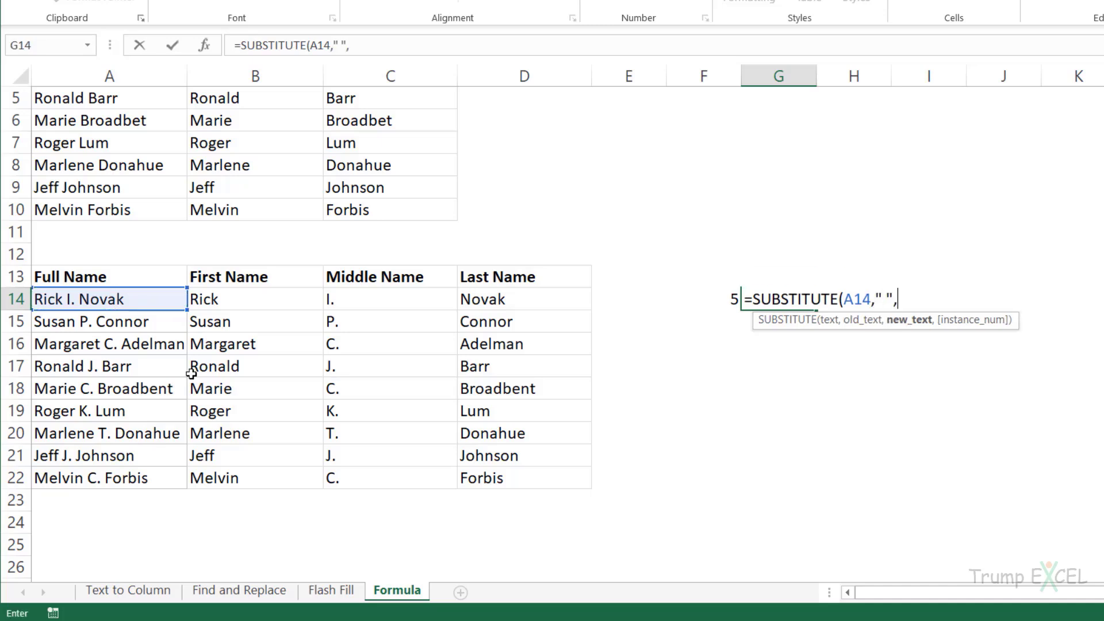
{"action": "type", "text": "\"@\",2"}
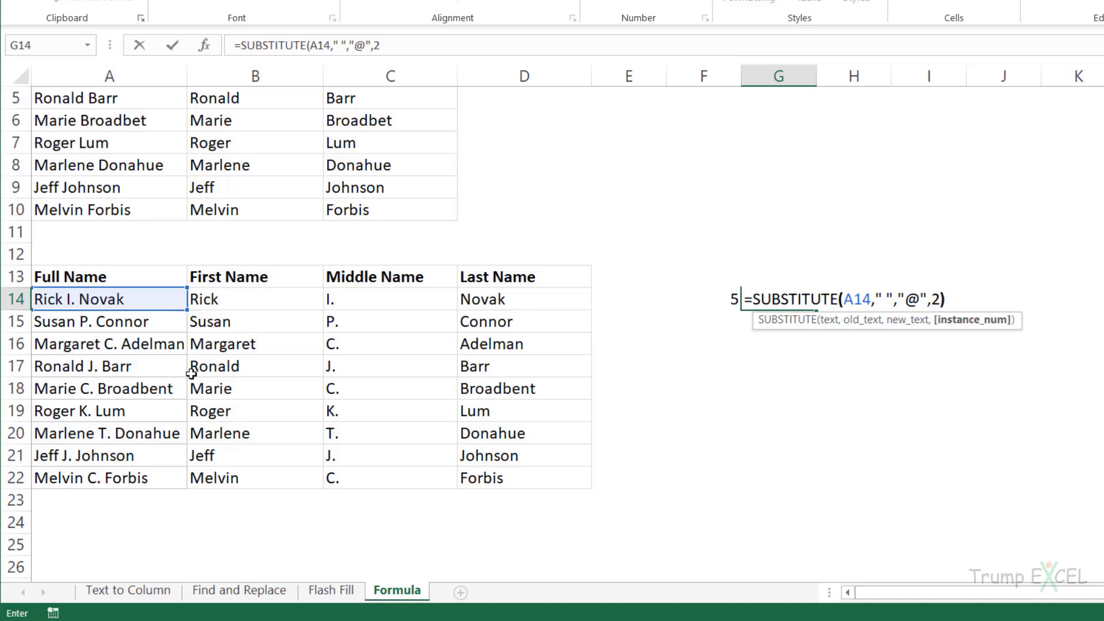
{"action": "type", "text": ")"}
{"action": "key", "text": "Return"}
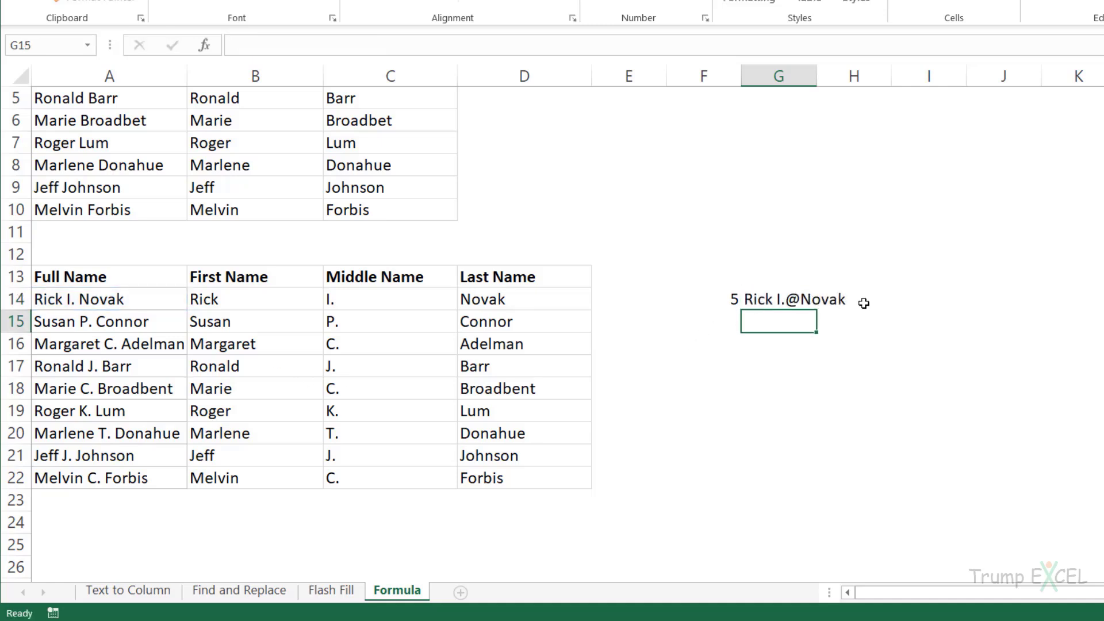
Enter =SEARCH("@",G14) in H14 for the @ position, 8.
{"action": "left_click", "coordinate": [863, 302]}
{"action": "type", "text": "="}
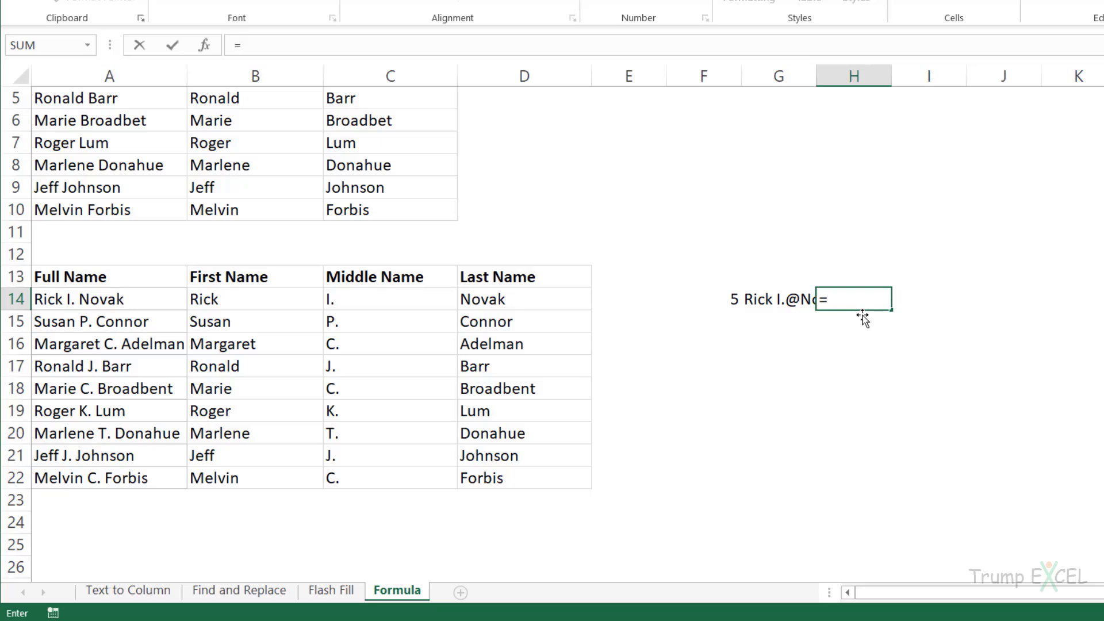
{"action": "type", "text": "sea"}
{"action": "key", "text": "Tab"}
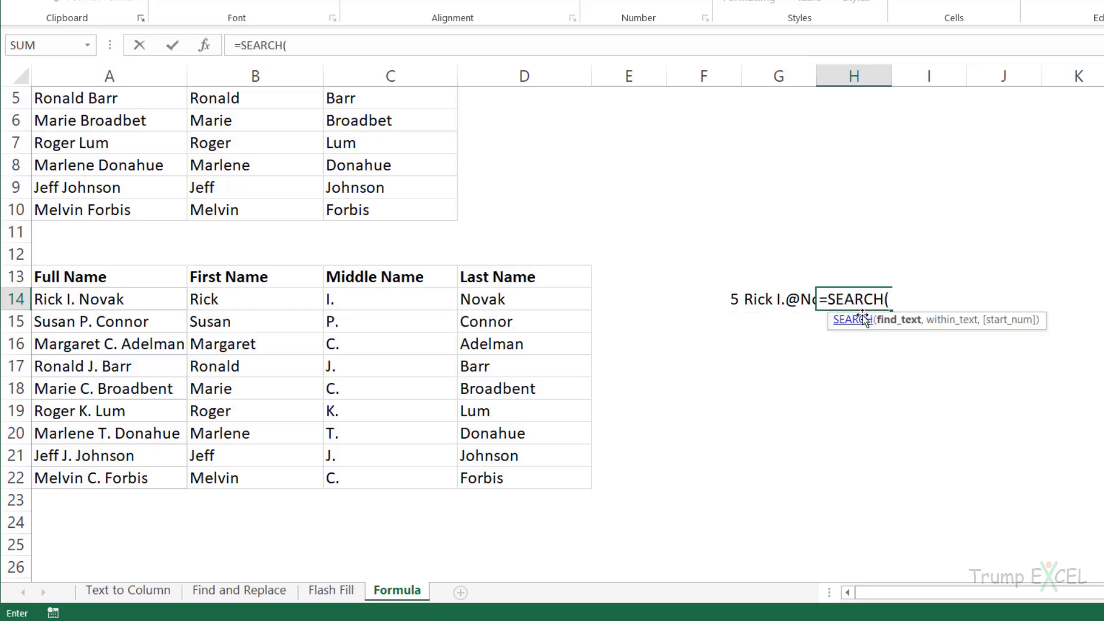
{"action": "type", "text": "\"@\","}
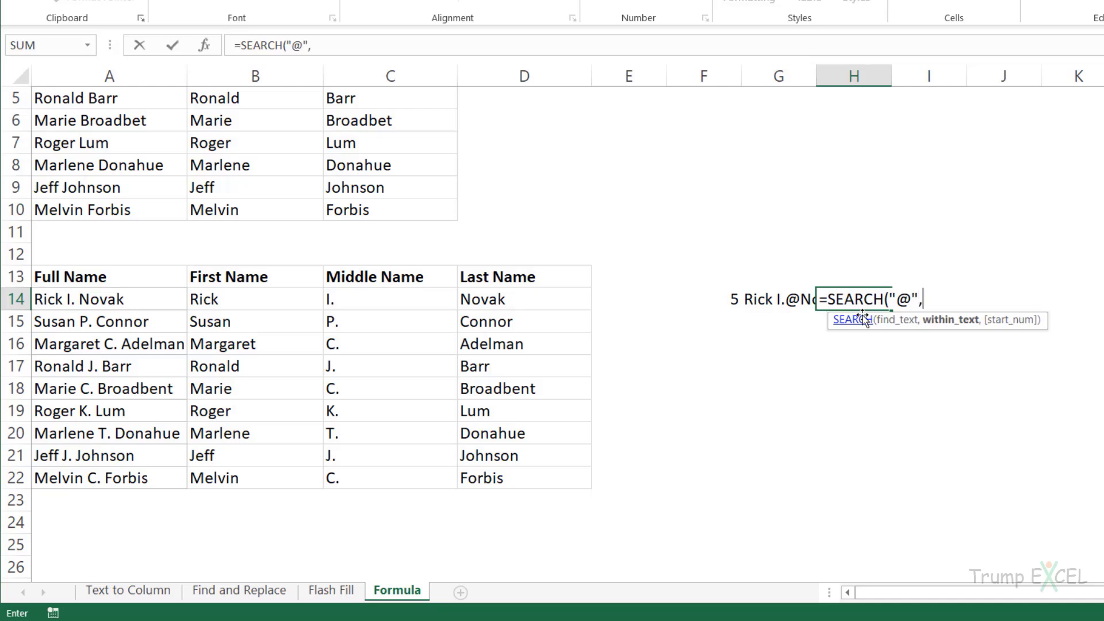
{"action": "left_click", "coordinate": [783, 297]}
{"action": "key", "text": "Return"}
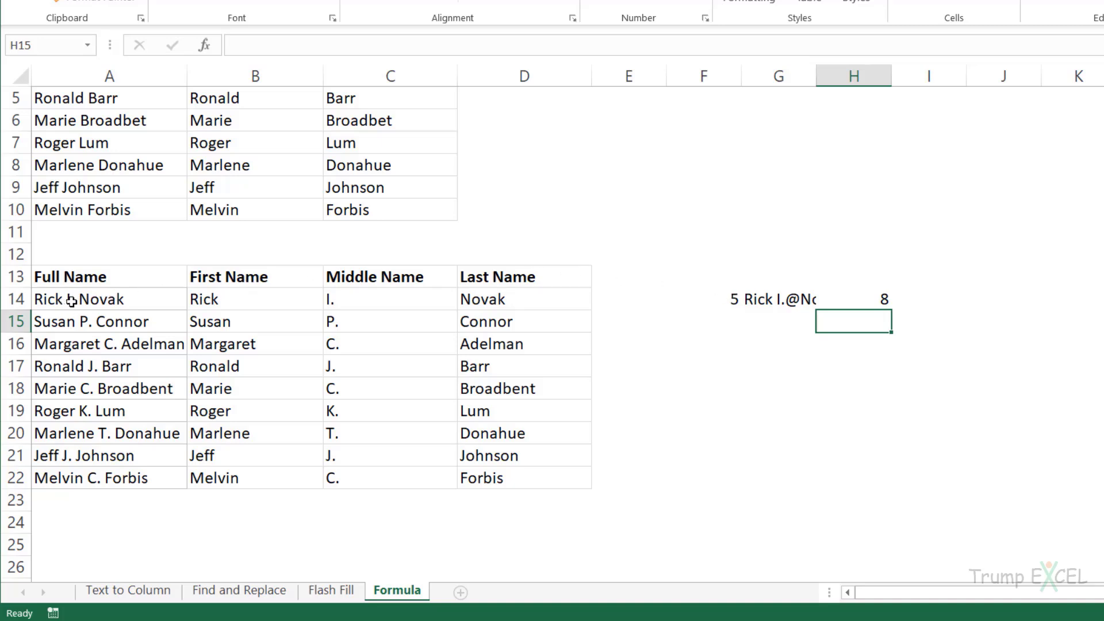
Enter =MID(A14,F14+1,H14-F14-1) in I14 to return the middle initial I.
{"action": "left_click", "coordinate": [915, 296]}
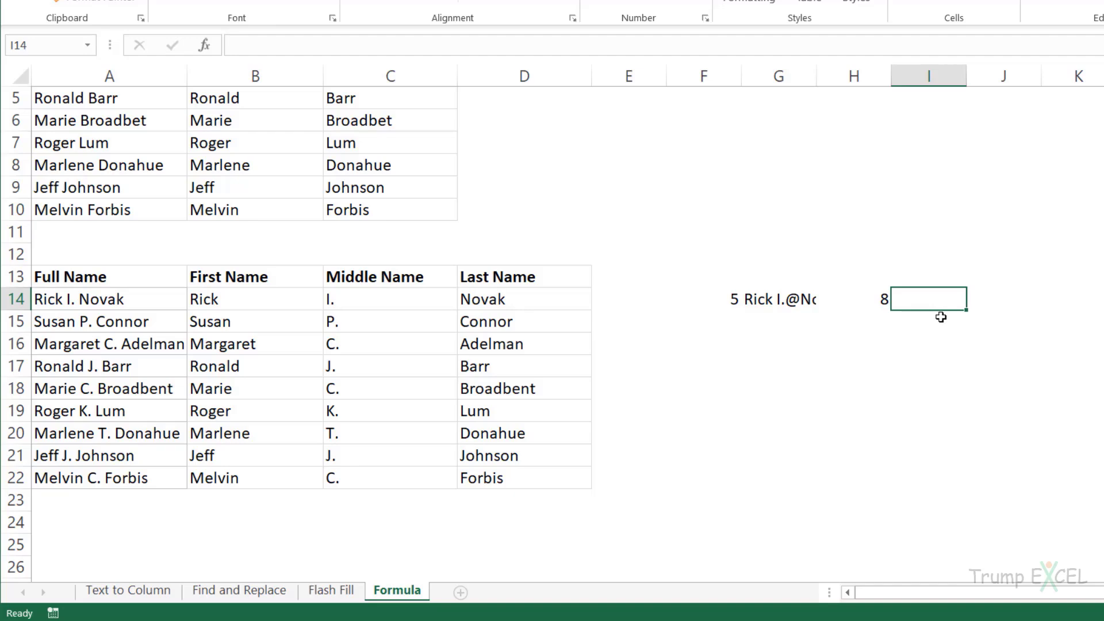
{"action": "type", "text": "=mid("}
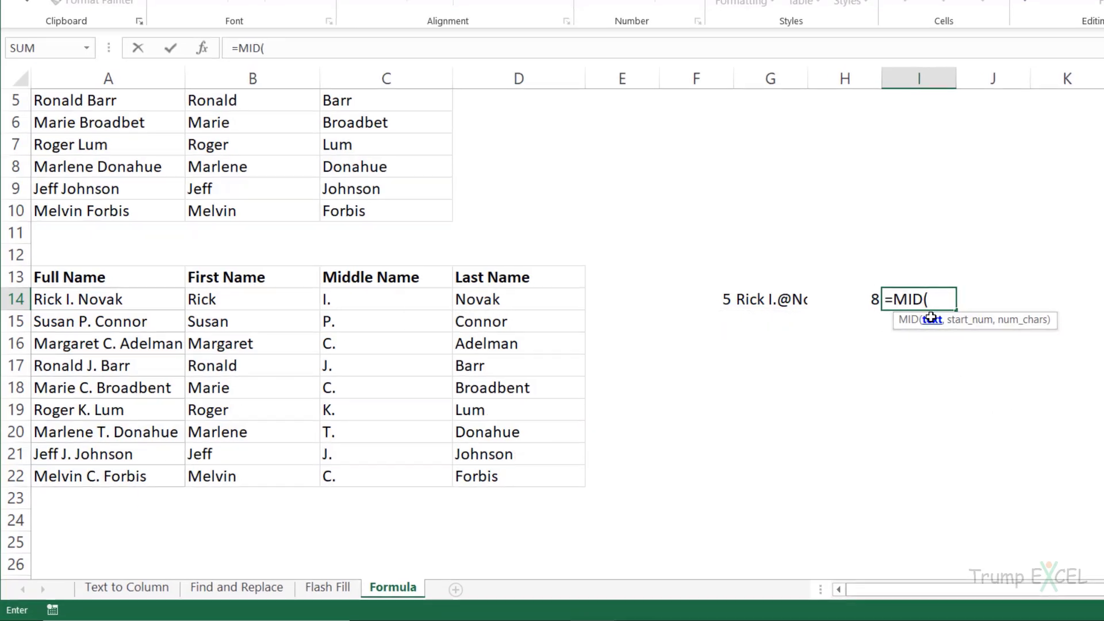
{"action": "left_click", "coordinate": [164, 299]}
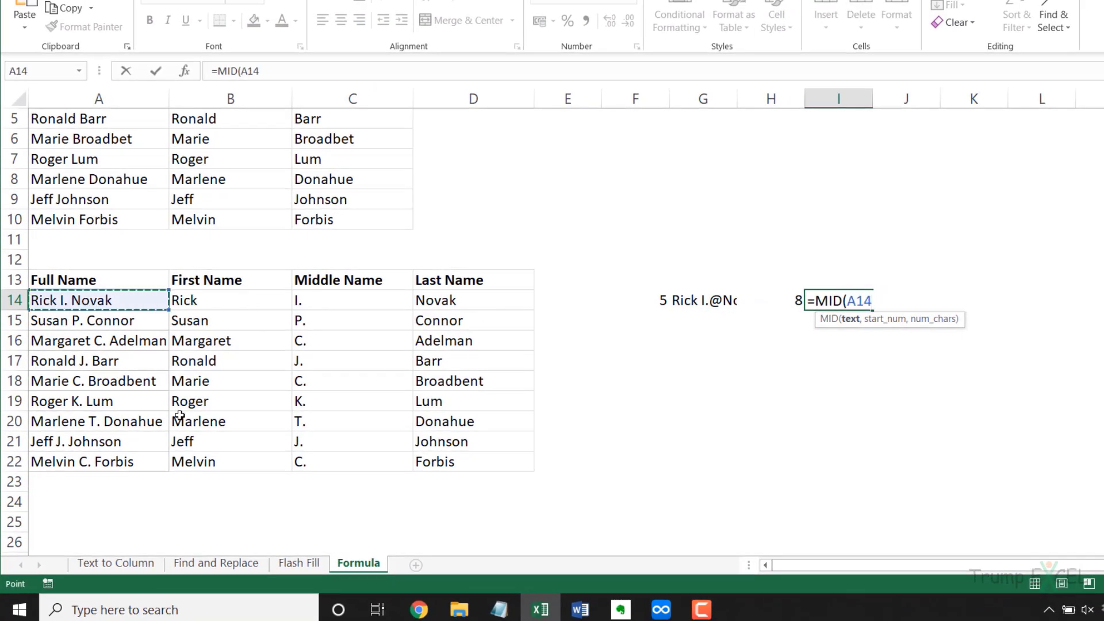
{"action": "type", "text": ","}
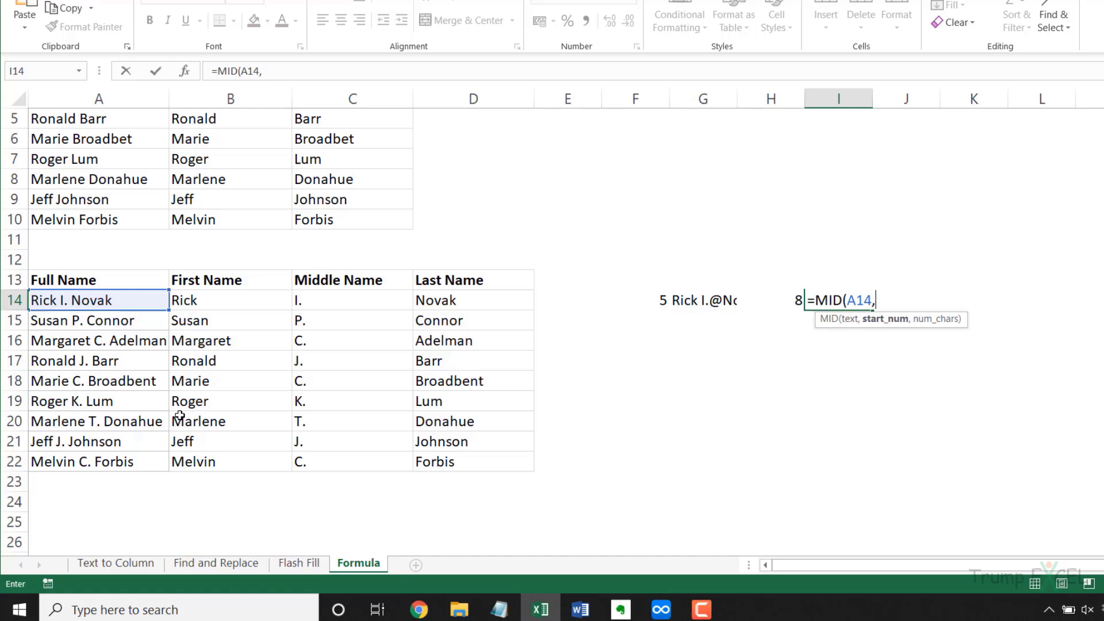
{"action": "left_click", "coordinate": [662, 300]}
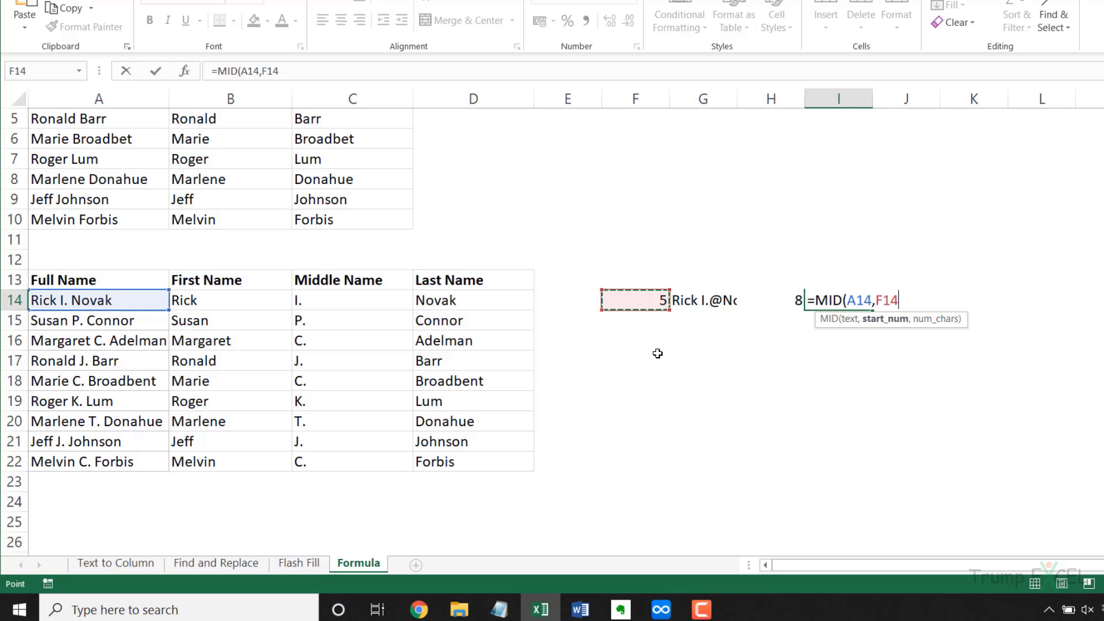
{"action": "type", "text": "+1,"}
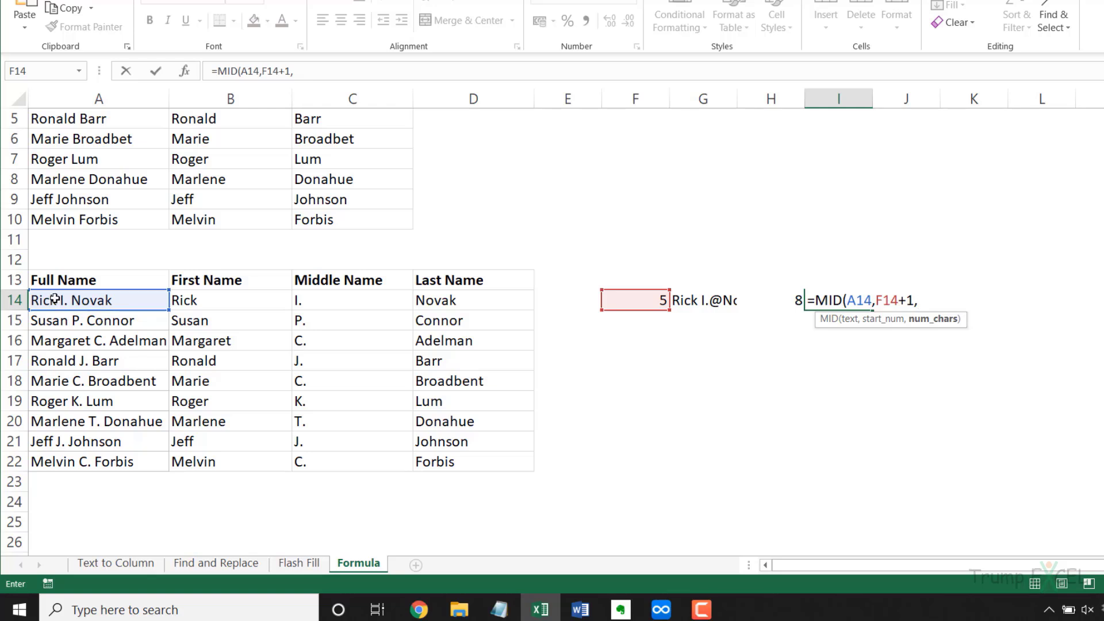
{"action": "left_click", "coordinate": [784, 303]}
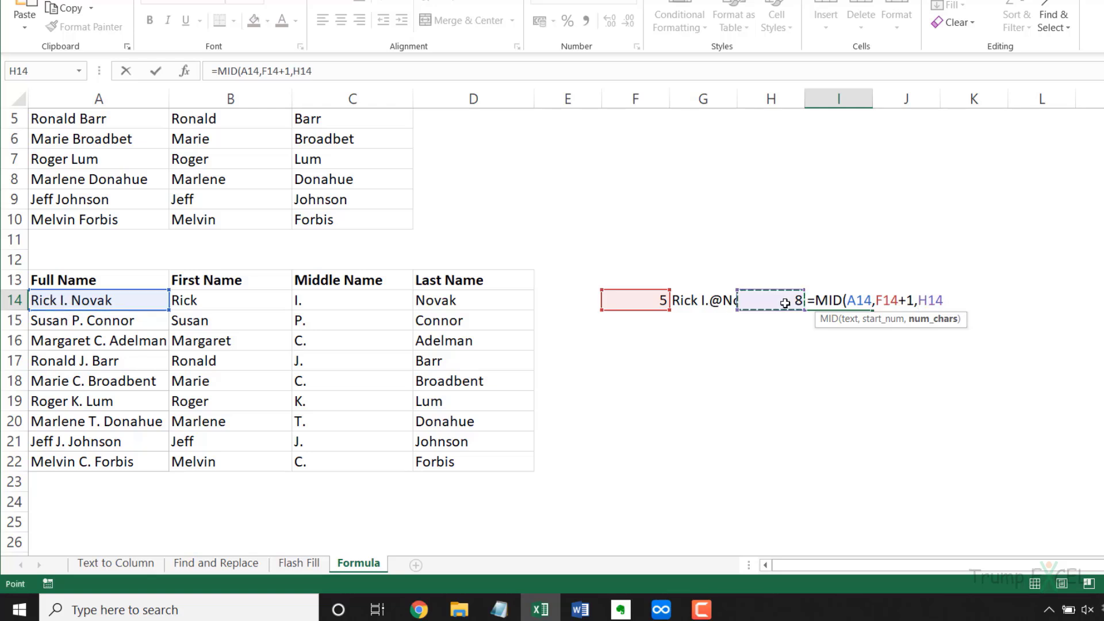
{"action": "type", "text": "-"}
{"action": "left_click", "coordinate": [656, 306]}
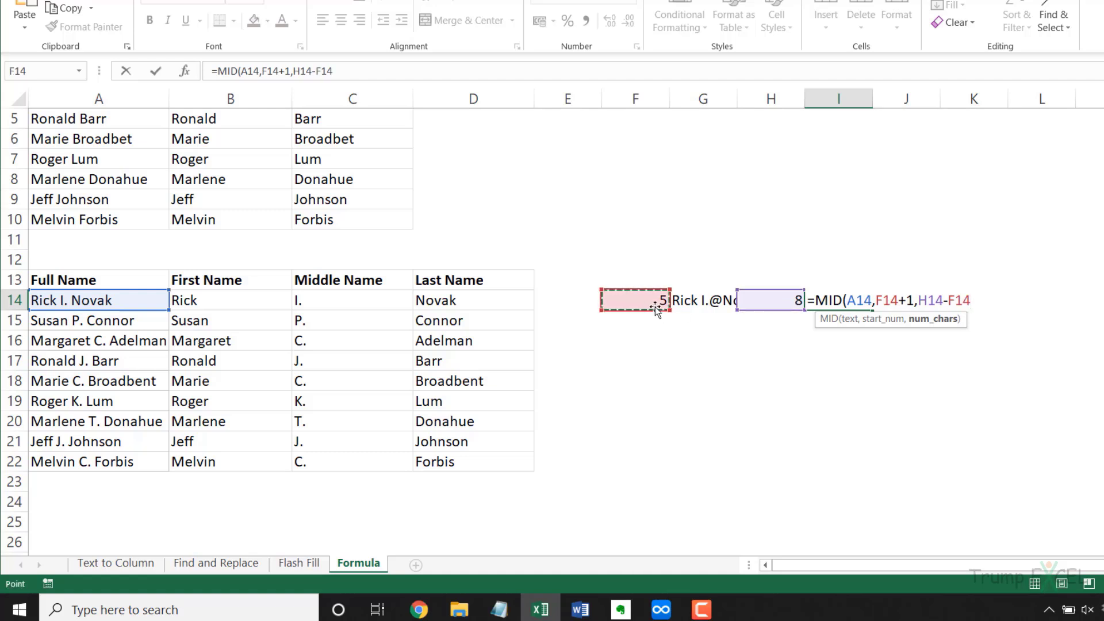
{"action": "type", "text": "-1)"}
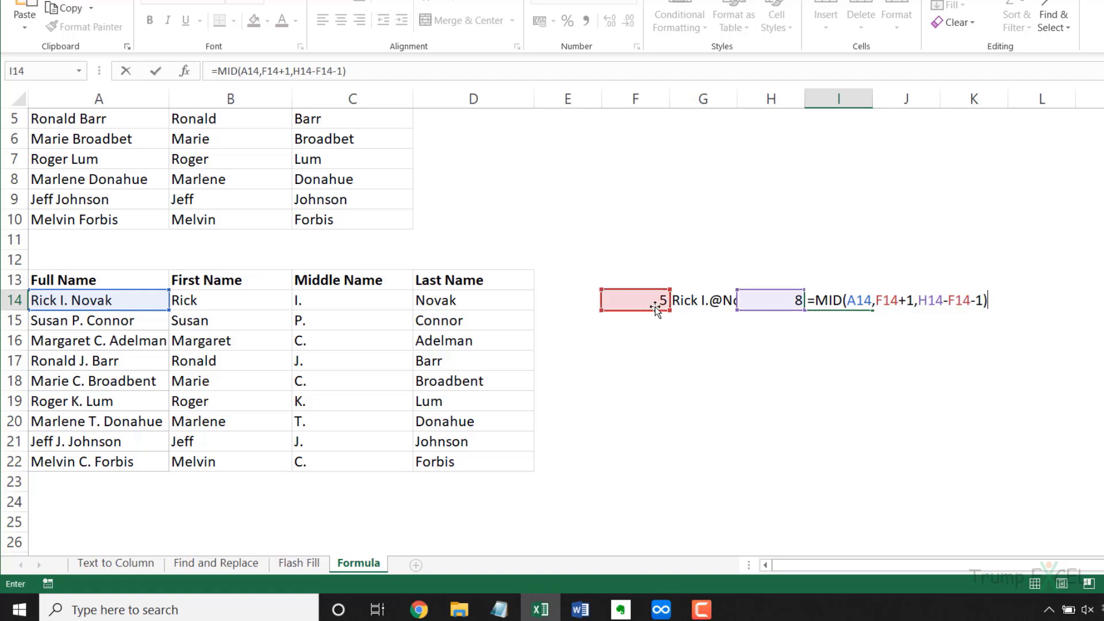
{"action": "key", "text": "Return"}
{"action": "left_click", "coordinate": [859, 300]}
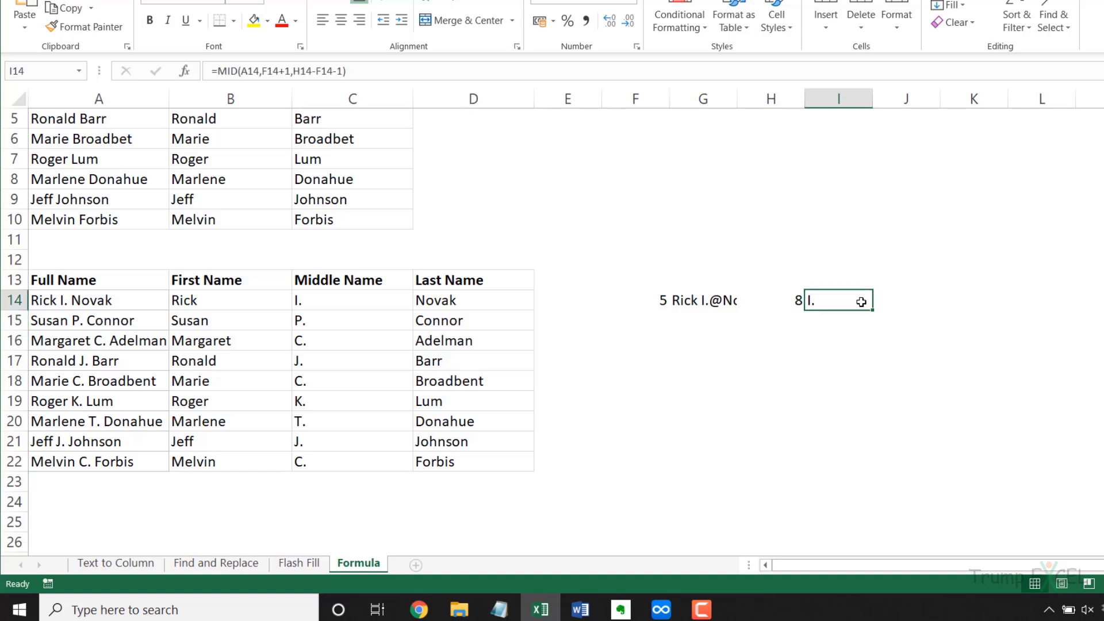
Fill the F14:I14 helper formulas down to row 22, giving middle initials I. through C.
{"action": "left_click", "coordinate": [638, 300]}
{"action": "left_click_drag", "start_coordinate": [669, 310], "coordinate": [647, 476]}
{"action": "left_click", "coordinate": [698, 300]}
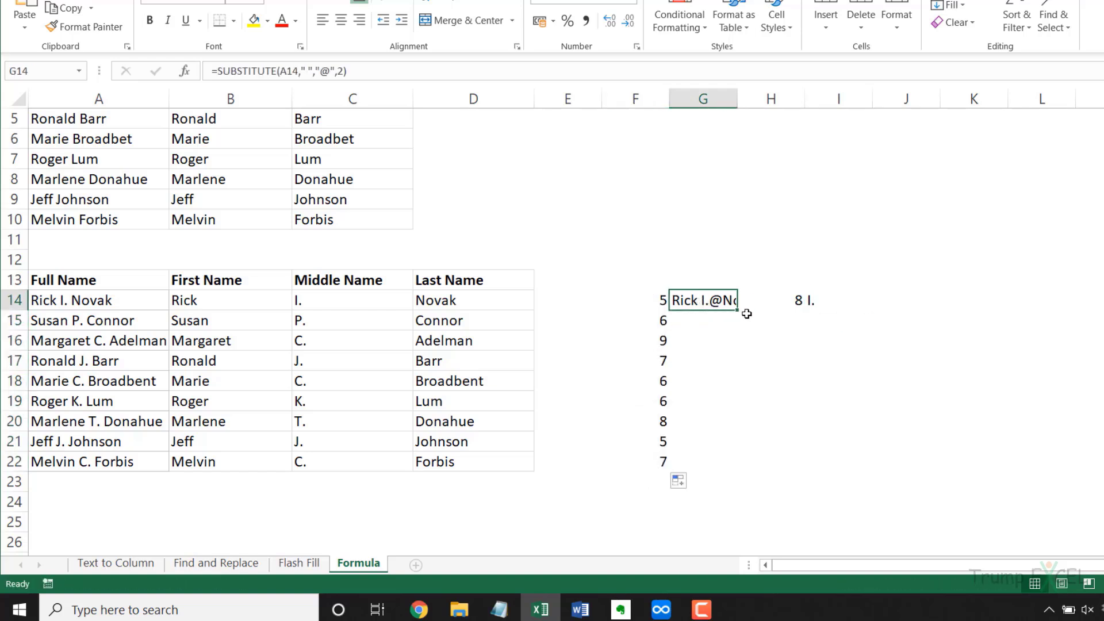
{"action": "double_click", "coordinate": [737, 312]}
{"action": "left_click", "coordinate": [801, 304]}
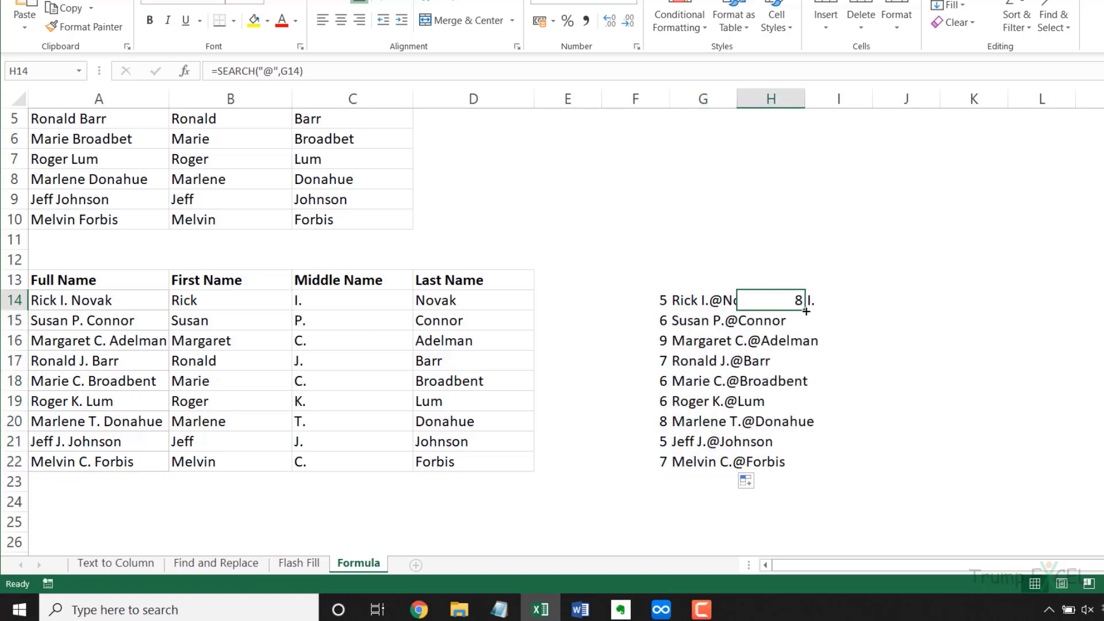
{"action": "double_click", "coordinate": [806, 311]}
{"action": "left_click", "coordinate": [870, 305]}
{"action": "double_click", "coordinate": [873, 312]}
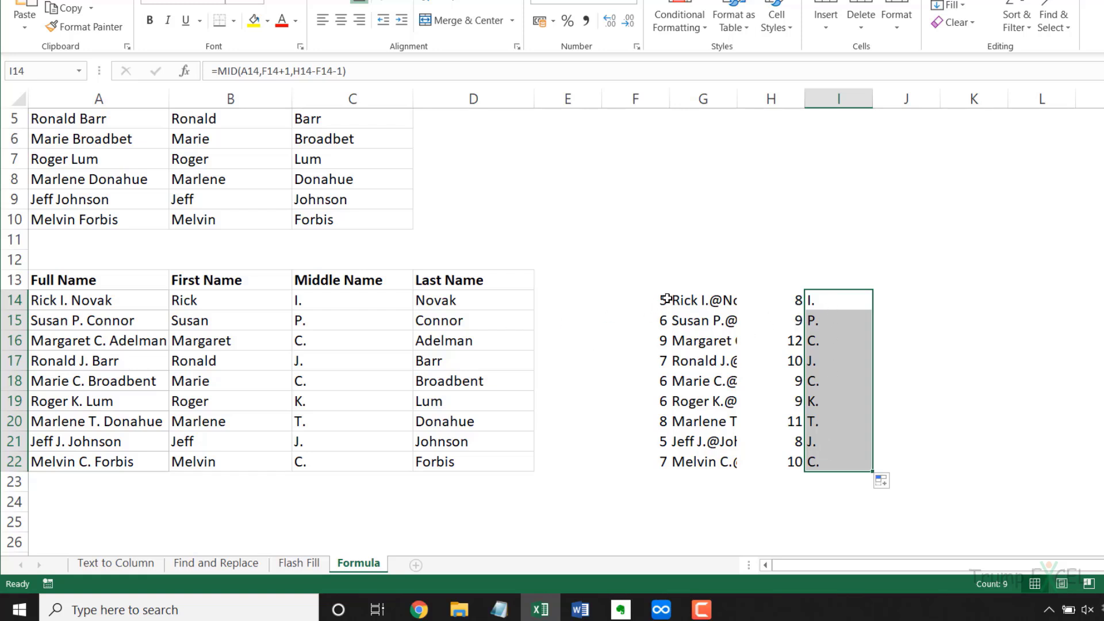
{"action": "double_click", "coordinate": [834, 301]}
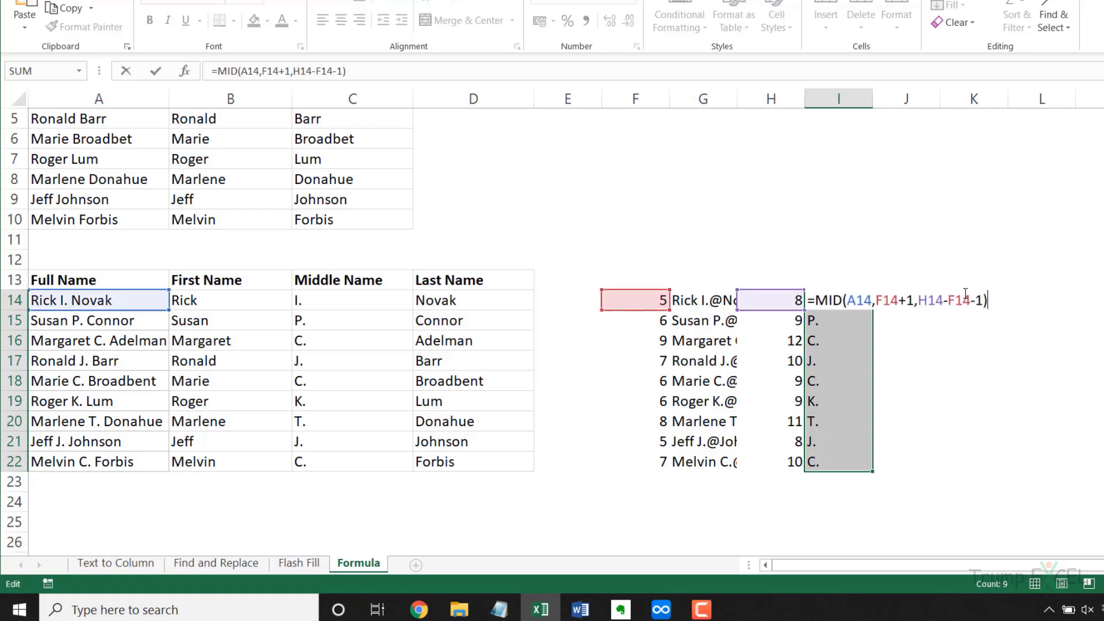
Replace both F14 references in I14's MID formula with SEARCH(" ",A14).
{"action": "key", "text": "Escape"}
{"action": "left_click", "coordinate": [634, 301]}
{"action": "double_click", "coordinate": [636, 300]}
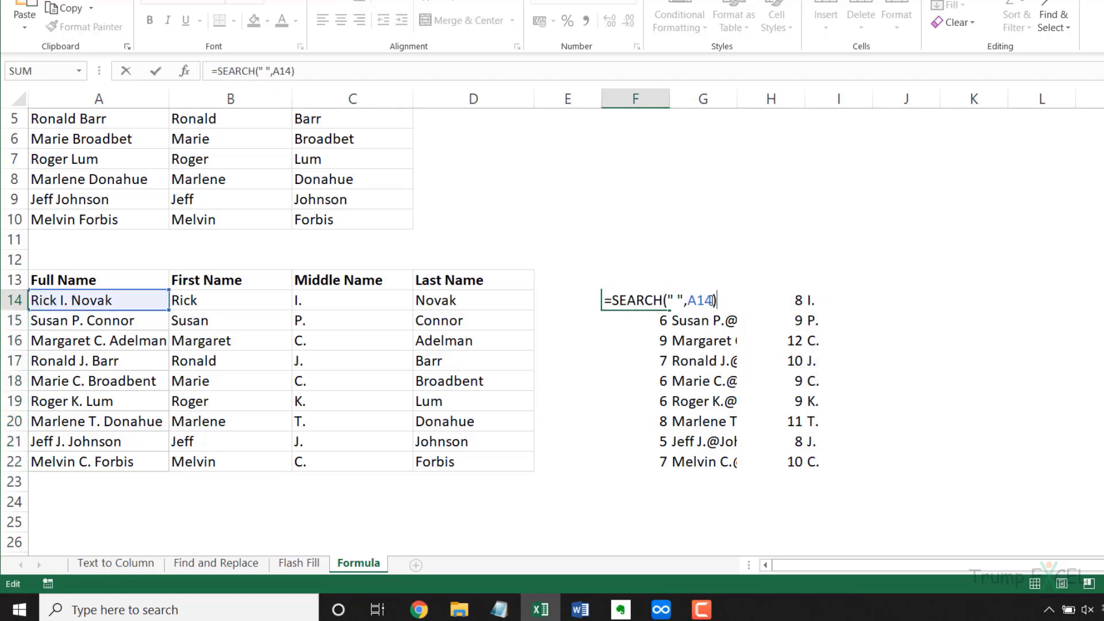
{"action": "left_click_drag", "start_coordinate": [718, 299], "coordinate": [614, 300]}
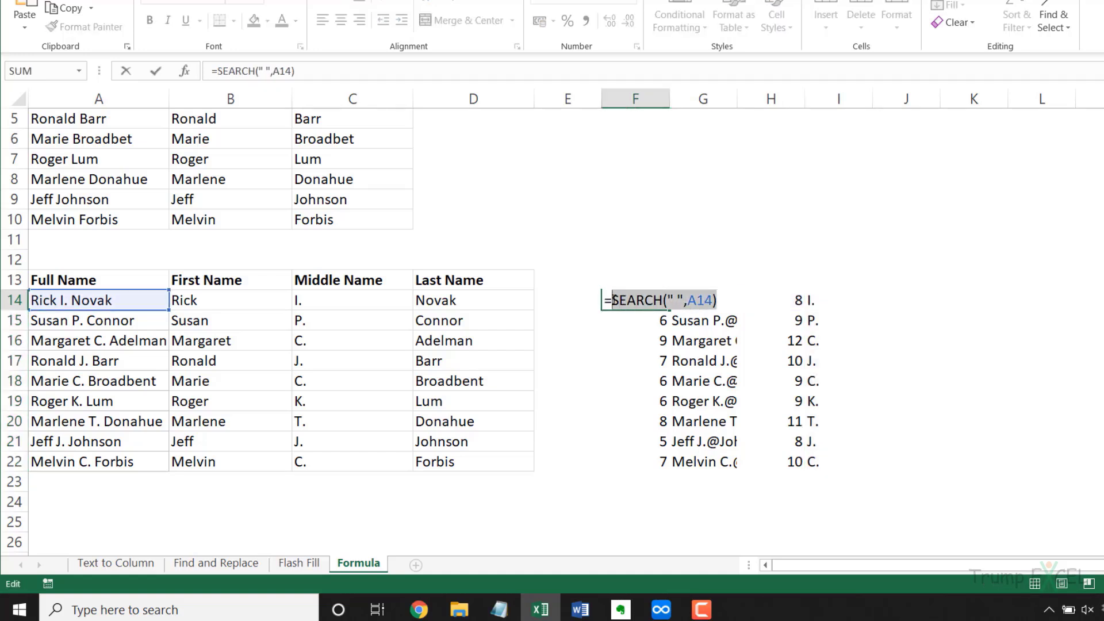
{"action": "key", "text": "Escape"}
{"action": "double_click", "coordinate": [822, 301]}
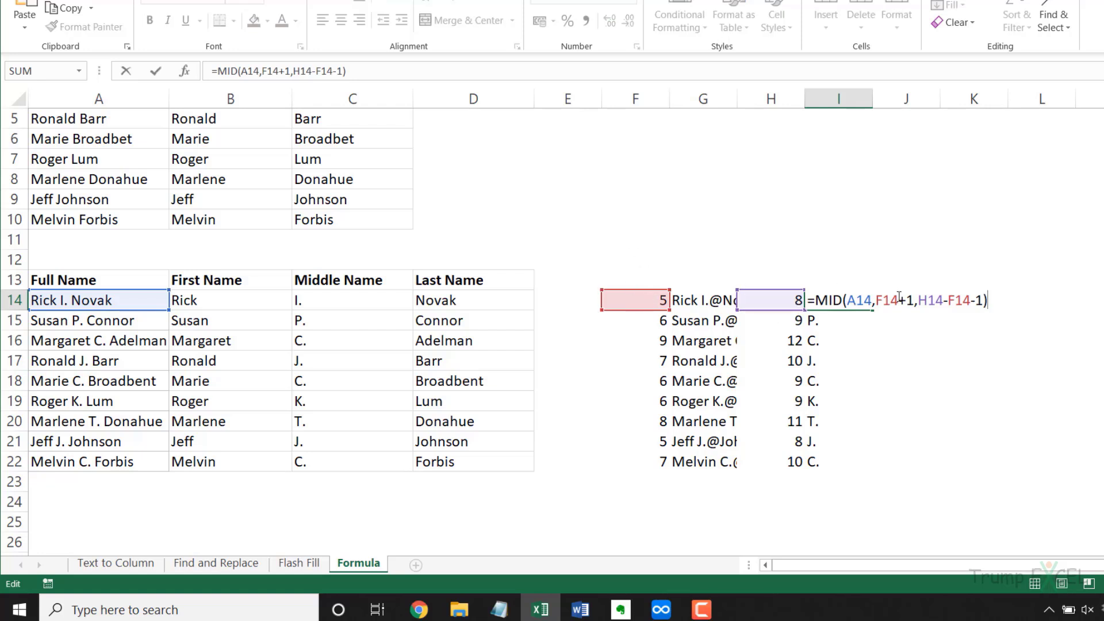
{"action": "left_click", "coordinate": [899, 299]}
{"action": "key", "text": "BackSpace"}
{"action": "key", "text": "BackSpace"}
{"action": "key", "text": "BackSpace"}
{"action": "key", "text": "ctrl+v"}
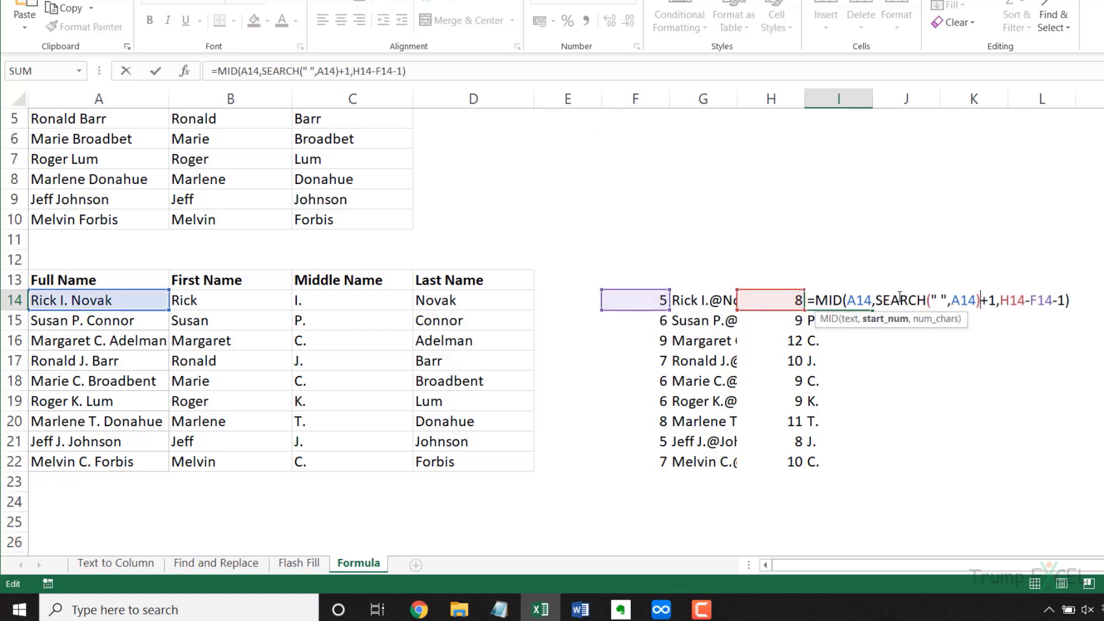
{"action": "left_click", "coordinate": [1053, 300]}
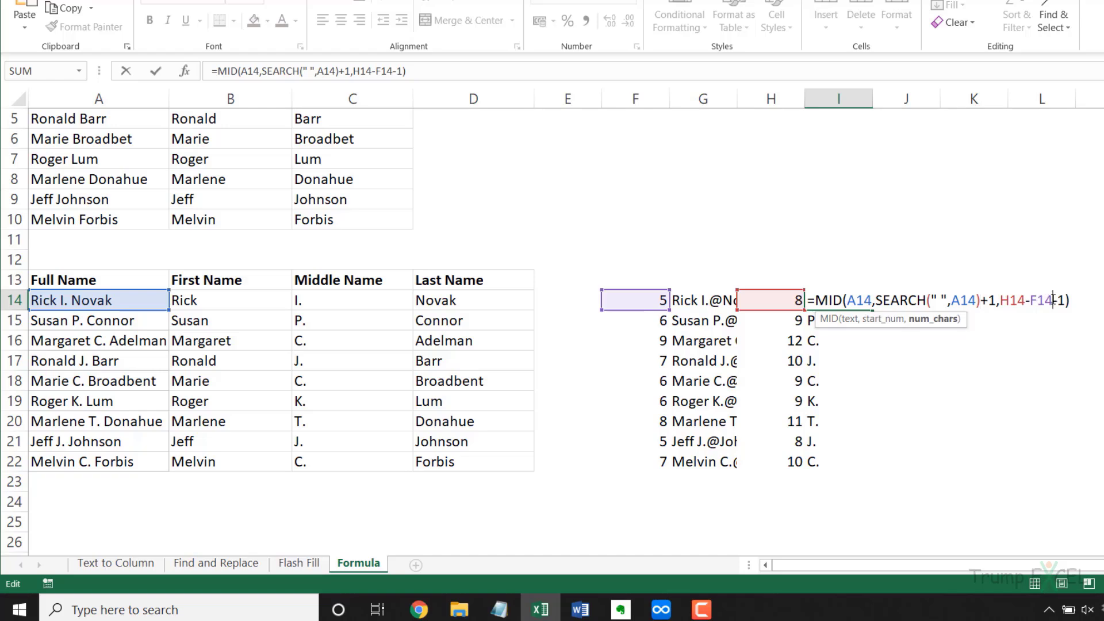
{"action": "key", "text": "BackSpace"}
{"action": "key", "text": "BackSpace"}
{"action": "key", "text": "BackSpace"}
{"action": "key", "text": "ctrl+v"}
{"action": "key", "text": "Return"}
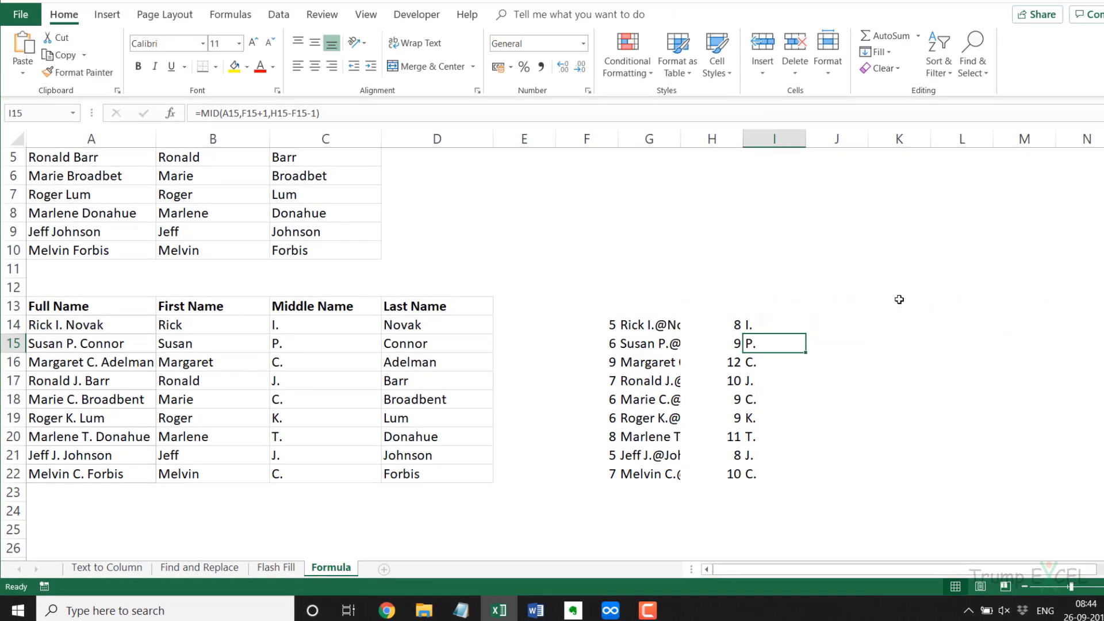
Nest G14's SUBSTITUTE(A14," ","@",2) expression inside H14's SEARCH formula.
{"action": "double_click", "coordinate": [761, 324]}
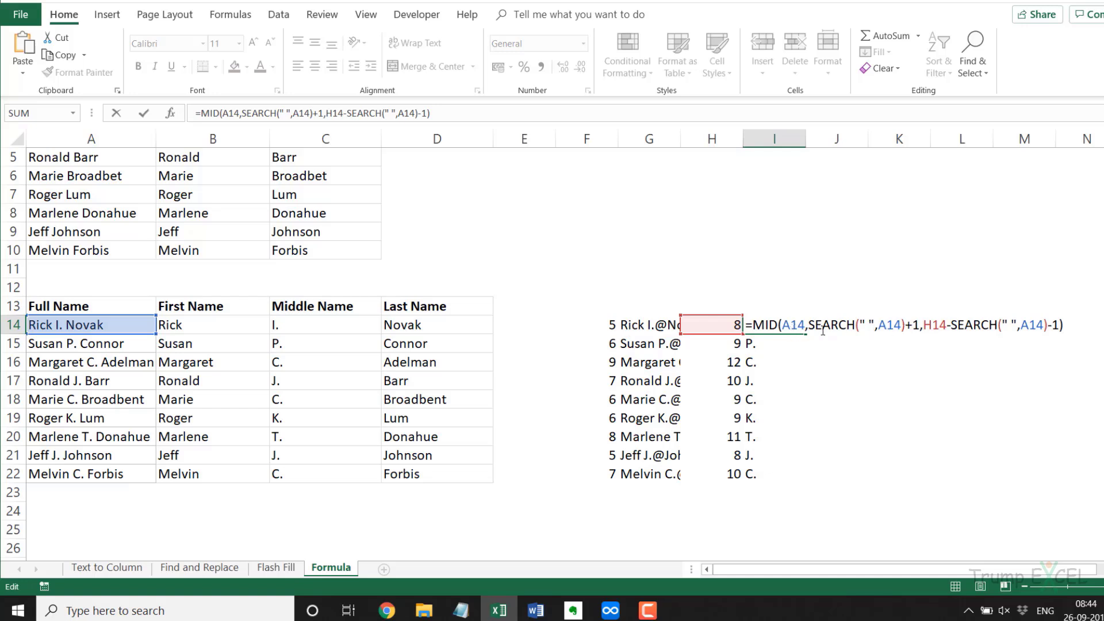
{"action": "key", "text": "Escape"}
{"action": "double_click", "coordinate": [716, 325]}
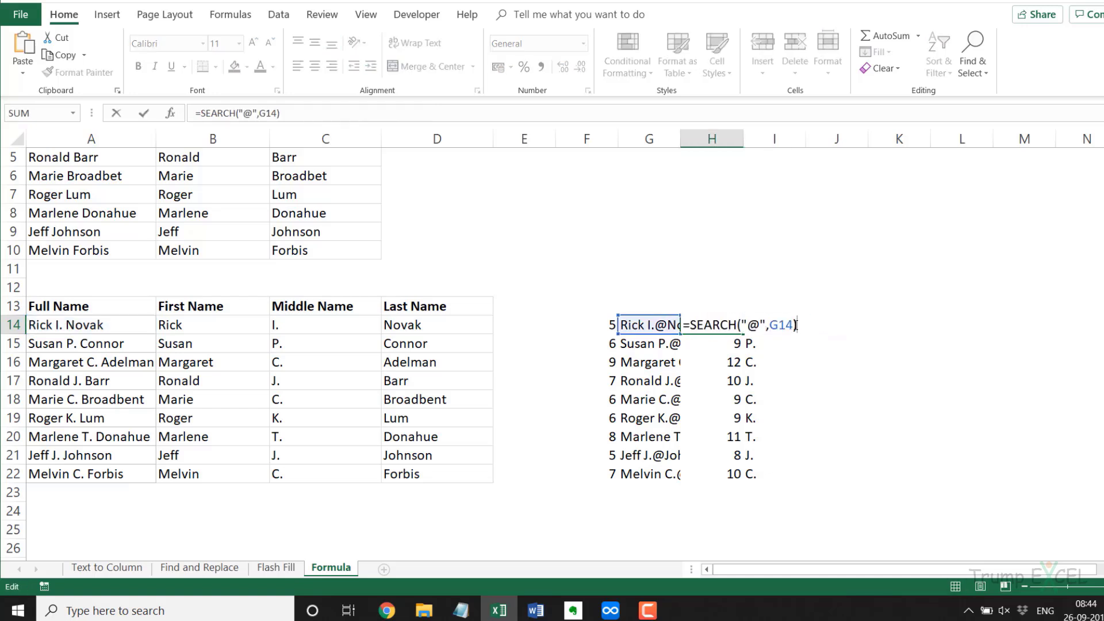
{"action": "key", "text": "Escape"}
{"action": "key", "text": "Left"}
{"action": "key", "text": "F2"}
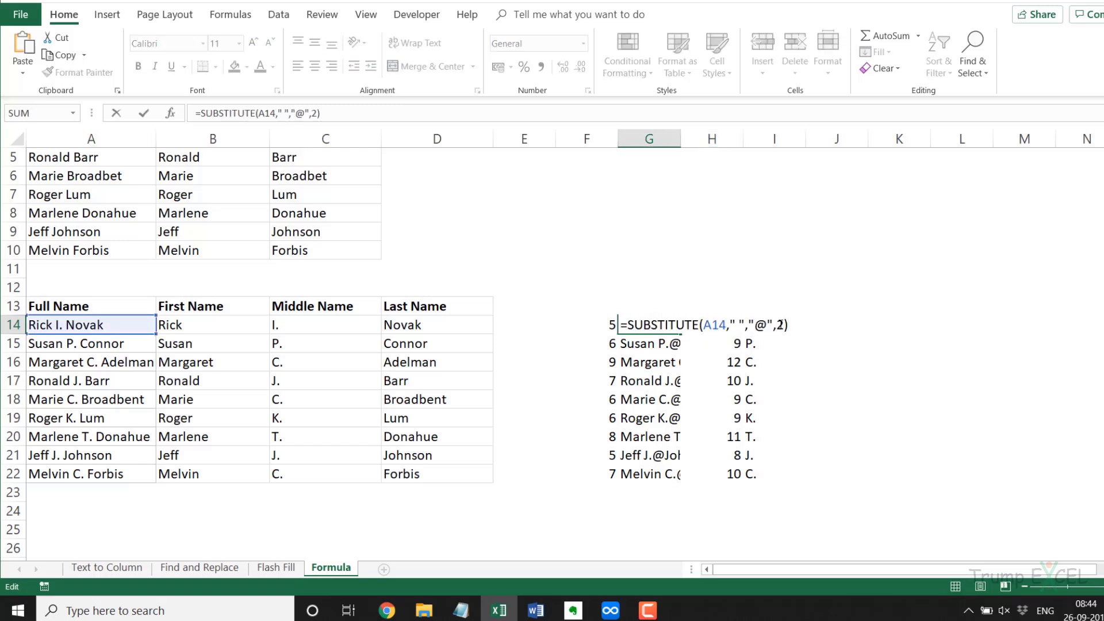
{"action": "left_click_drag", "start_coordinate": [788, 325], "coordinate": [639, 315]}
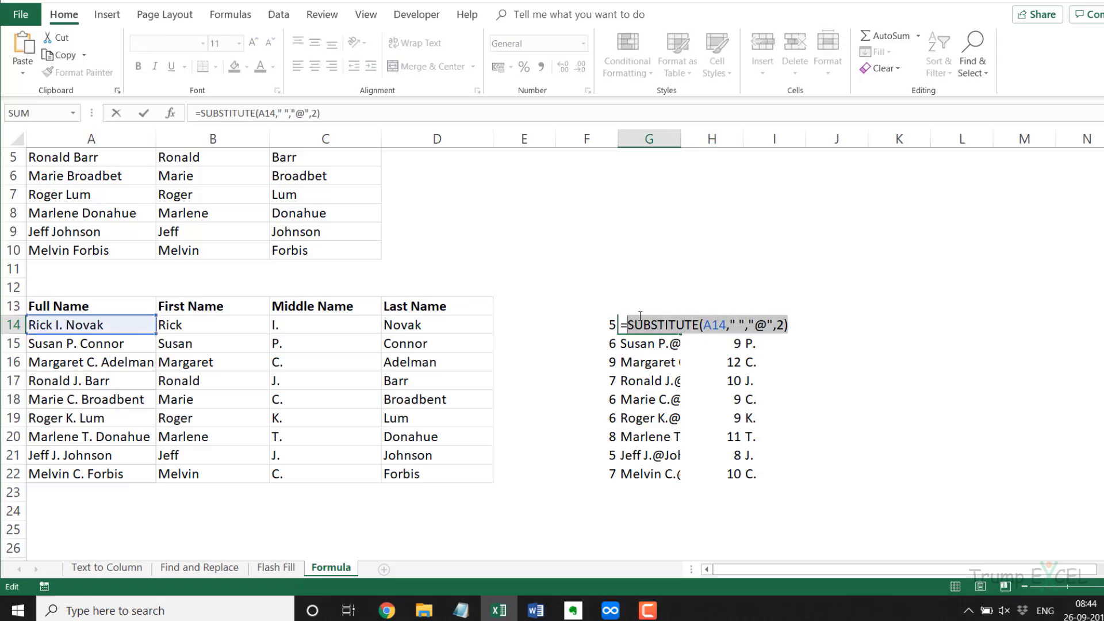
{"action": "key", "text": "Escape"}
{"action": "double_click", "coordinate": [717, 325]}
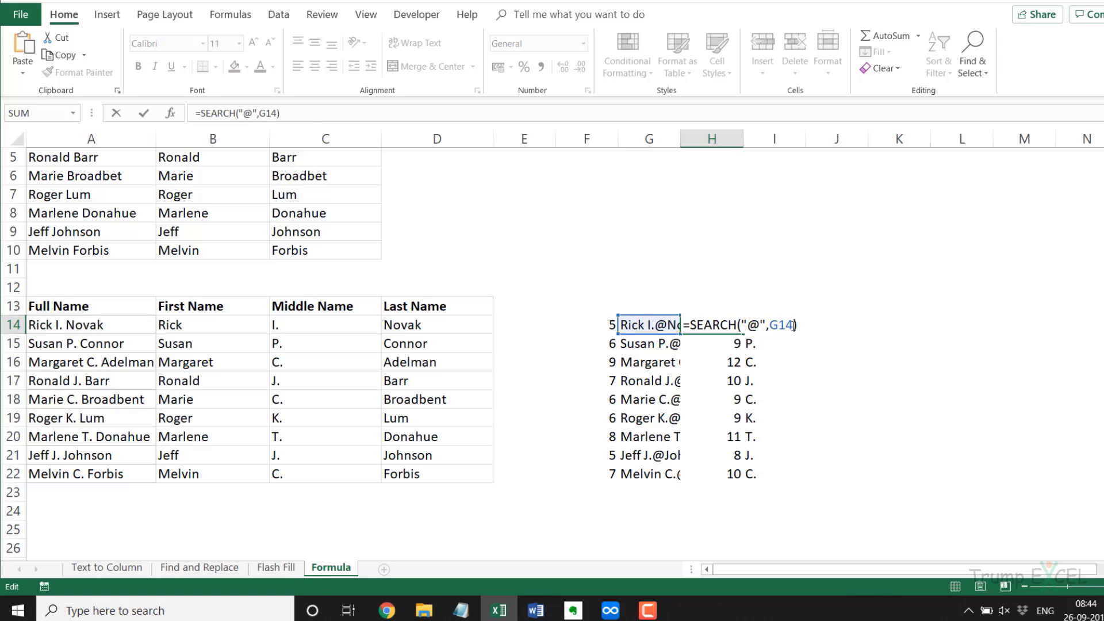
{"action": "key", "text": "BackSpace"}
{"action": "key", "text": "BackSpace"}
{"action": "key", "text": "BackSpace"}
{"action": "key", "text": "BackSpace"}
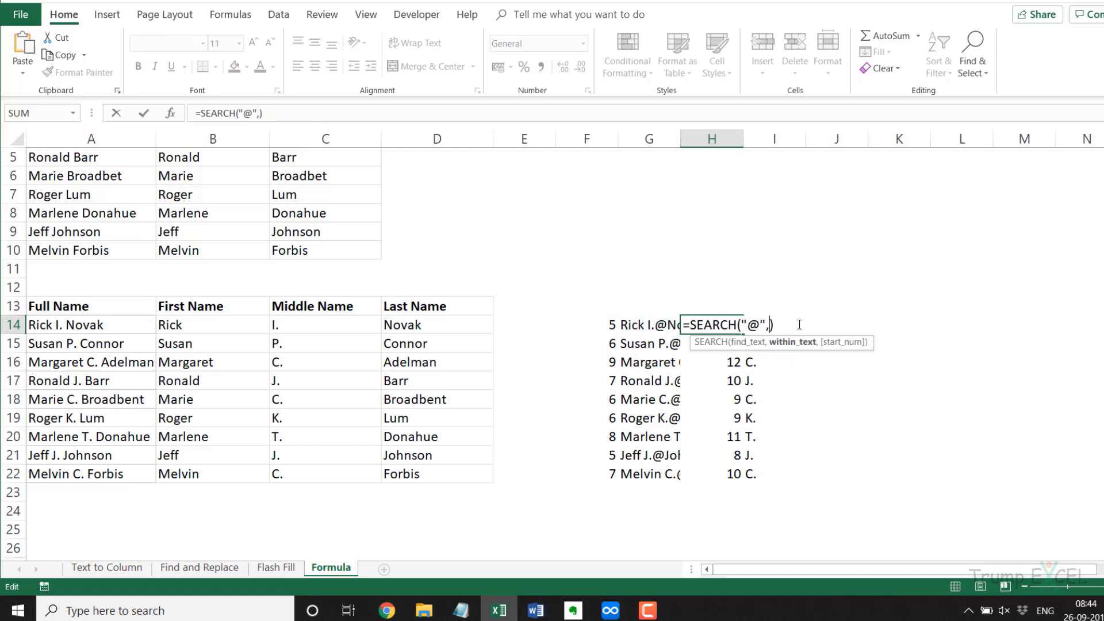
{"action": "key", "text": "Escape"}
{"action": "key", "text": "Down"}
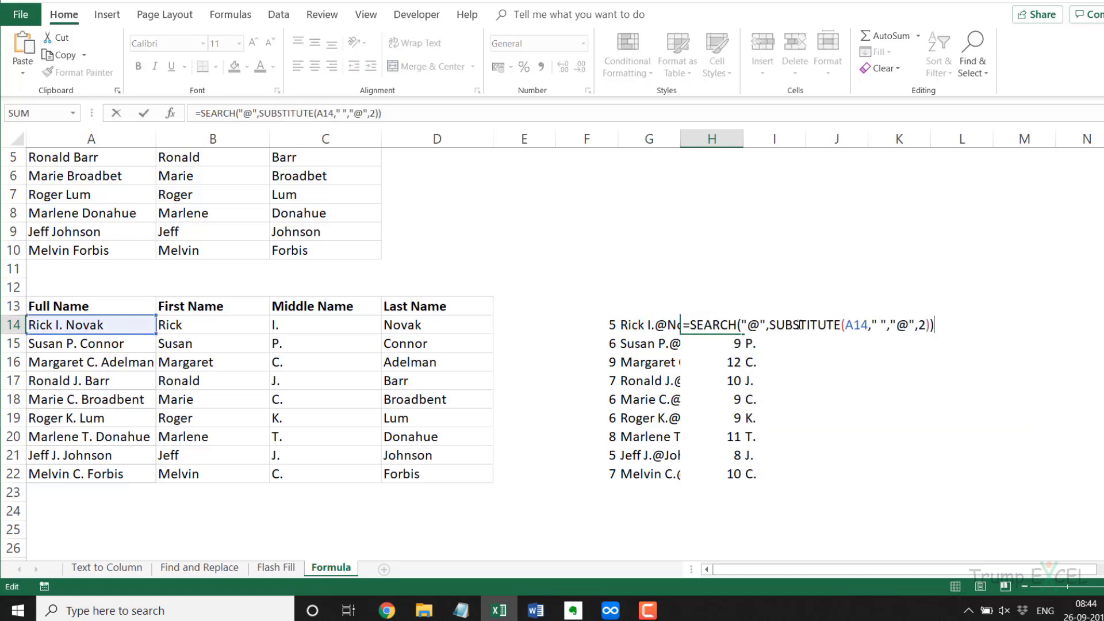
Replace the H14 reference in I14 with the nested SEARCH/SUBSTITUTE expression, still returning I.
{"action": "key", "text": "ctrl+shift+Left"}
{"action": "key", "text": "ctrl+shift+Left"}
{"action": "key", "text": "ctrl+shift+Left"}
{"action": "key", "text": "ctrl+shift+Left"}
{"action": "key", "text": "ctrl+shift+Left"}
{"action": "key", "text": "ctrl+shift+Left"}
{"action": "key", "text": "ctrl+shift+Left"}
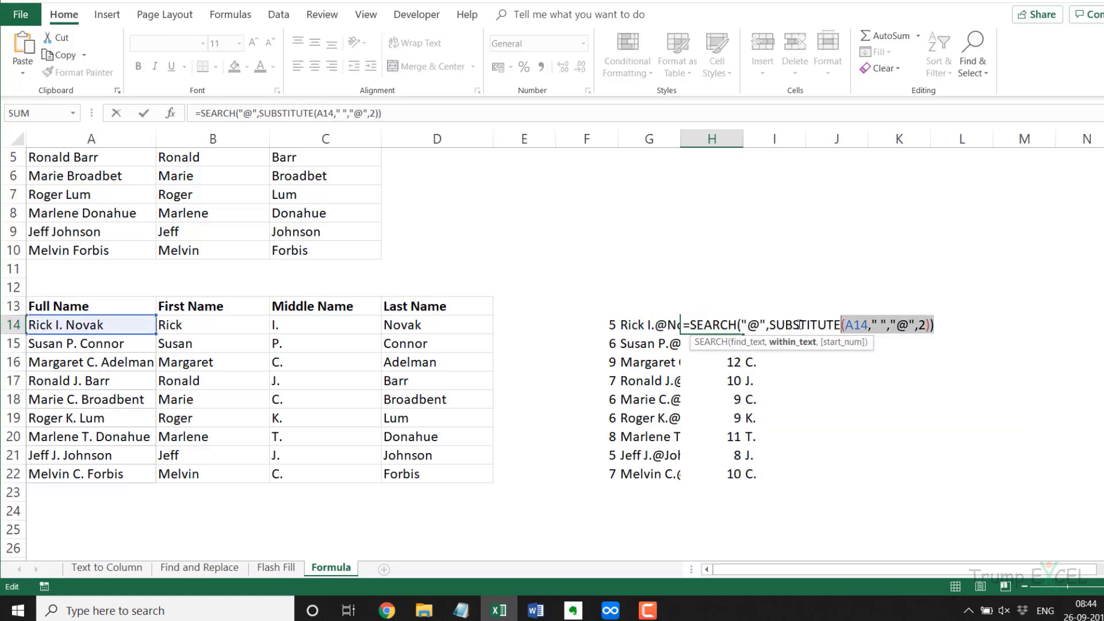
{"action": "key", "text": "Escape"}
{"action": "double_click", "coordinate": [799, 325]}
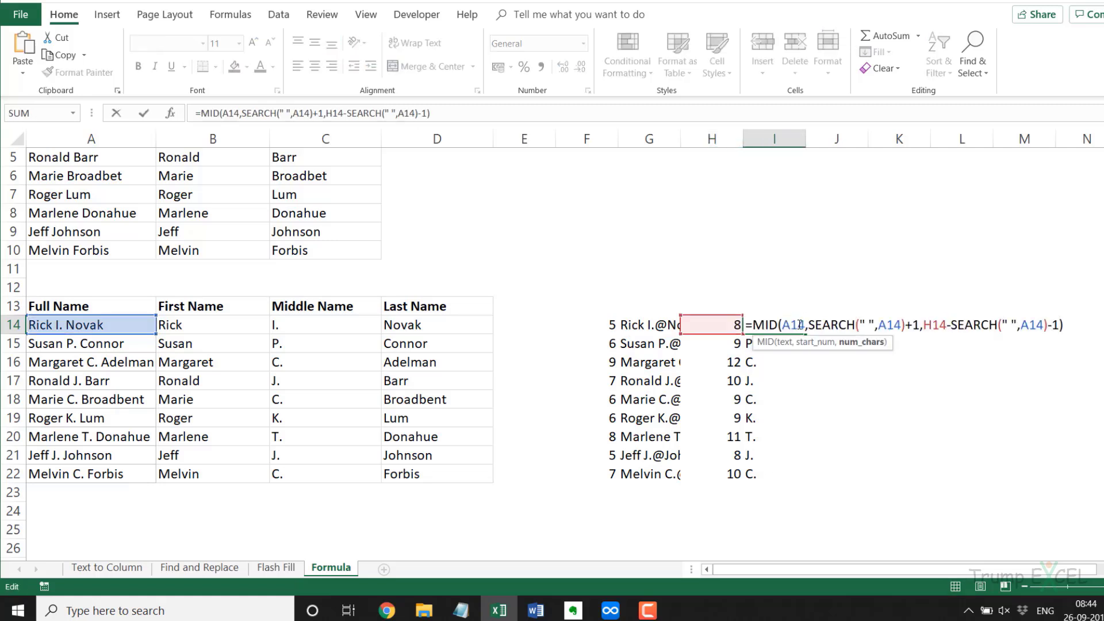
{"action": "key", "text": "ctrl+Right"}
{"action": "key", "text": "ctrl+Right"}
{"action": "key", "text": "ctrl+Right"}
{"action": "key", "text": "ctrl+Right"}
{"action": "key", "text": "ctrl+Right"}
{"action": "key", "text": "ctrl+Right"}
{"action": "key", "text": "ctrl+shift+Right"}
{"action": "key", "text": "ctrl+v"}
{"action": "key", "text": "Return"}
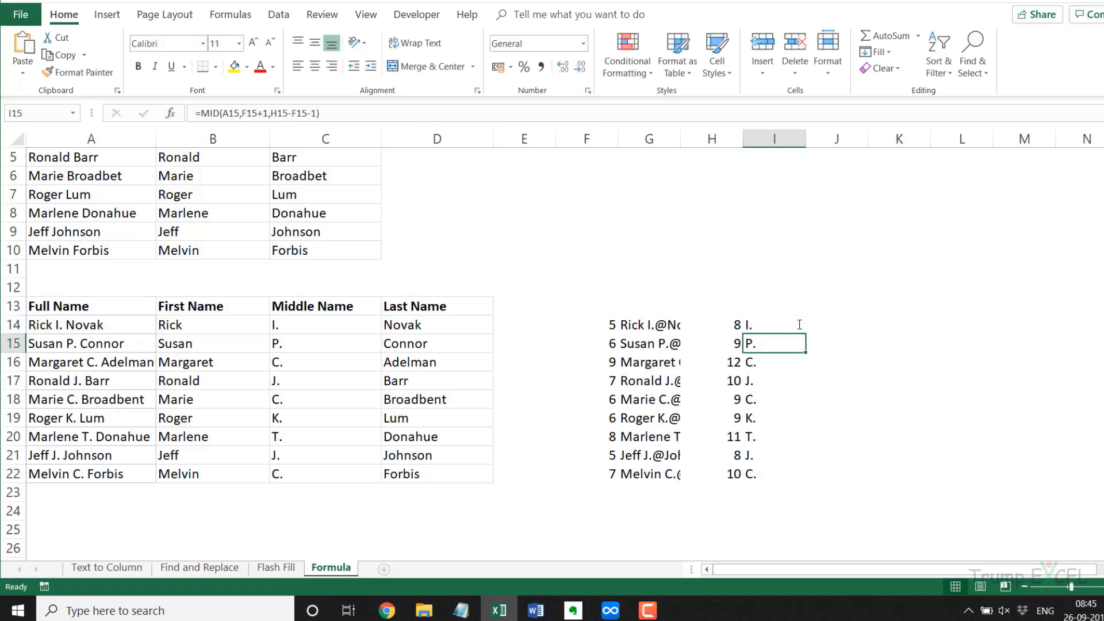
{"action": "left_click", "coordinate": [799, 325]}
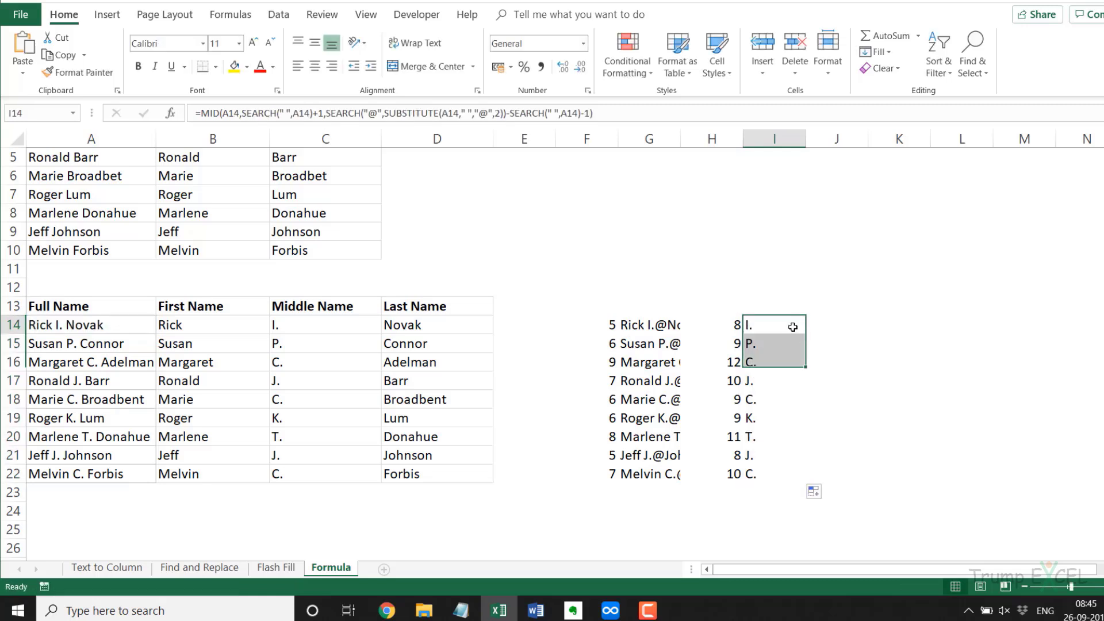
Paste I14's combined MID/SEARCH/SUBSTITUTE formula into C14 and fill it down to C22.
{"action": "double_click", "coordinate": [795, 325]}
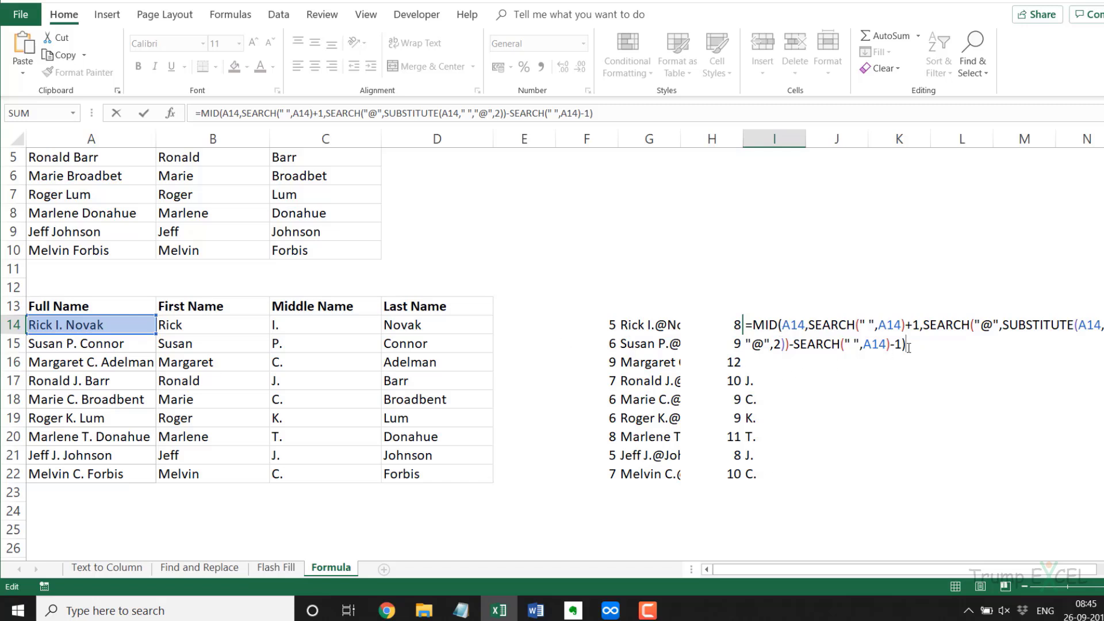
{"action": "left_click_drag", "start_coordinate": [909, 345], "coordinate": [737, 318]}
{"action": "key", "text": "ctrl+c"}
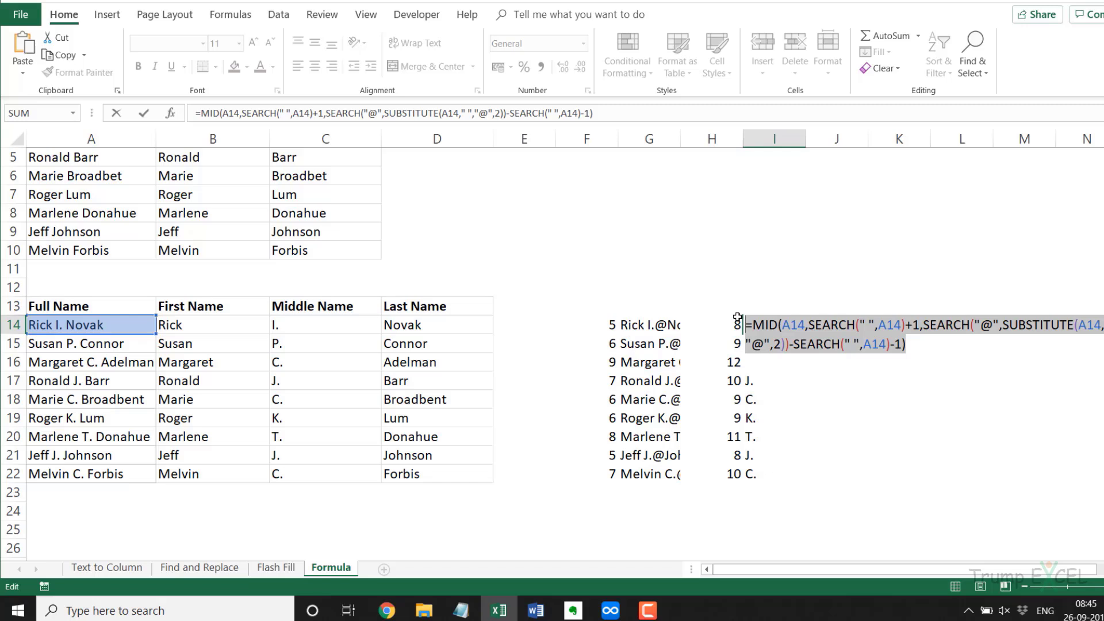
{"action": "key", "text": "Escape"}
{"action": "double_click", "coordinate": [310, 320]}
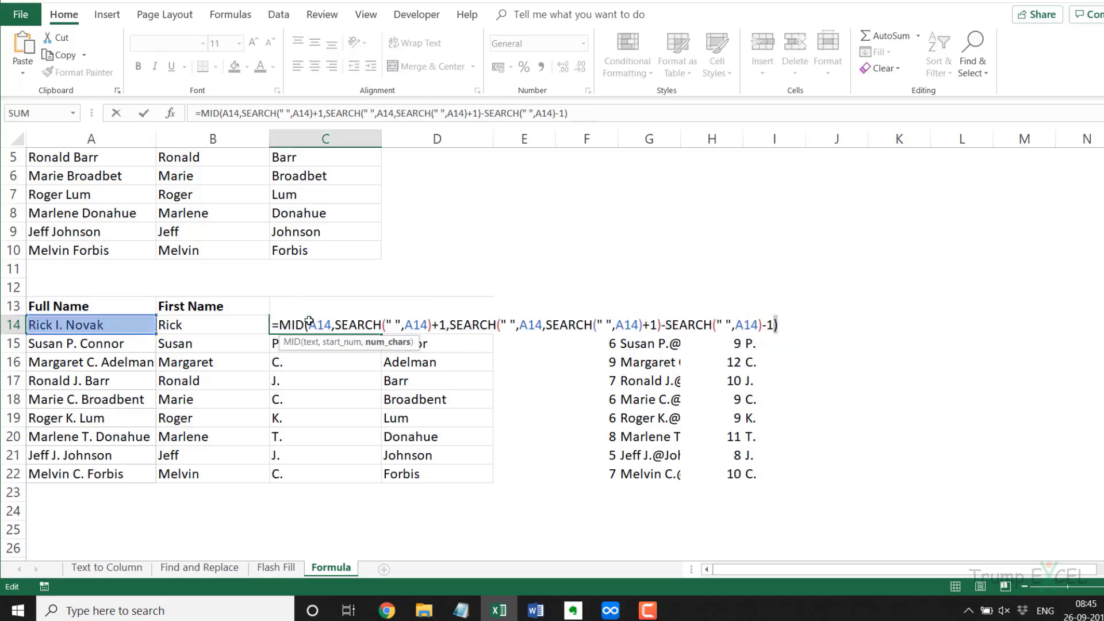
{"action": "key", "text": "ctrl+shift+Left"}
{"action": "key", "text": "ctrl+shift+Left"}
{"action": "key", "text": "ctrl+shift+Left"}
{"action": "key", "text": "ctrl+shift+Left"}
{"action": "key", "text": "ctrl+shift+Left"}
{"action": "key", "text": "ctrl+shift+Left"}
{"action": "key", "text": "ctrl+shift+Left"}
{"action": "key", "text": "ctrl+shift+Left"}
{"action": "key", "text": "ctrl+shift+Left"}
{"action": "key", "text": "ctrl+shift+Left"}
{"action": "key", "text": "ctrl+shift+Left"}
{"action": "key", "text": "ctrl+shift+Left"}
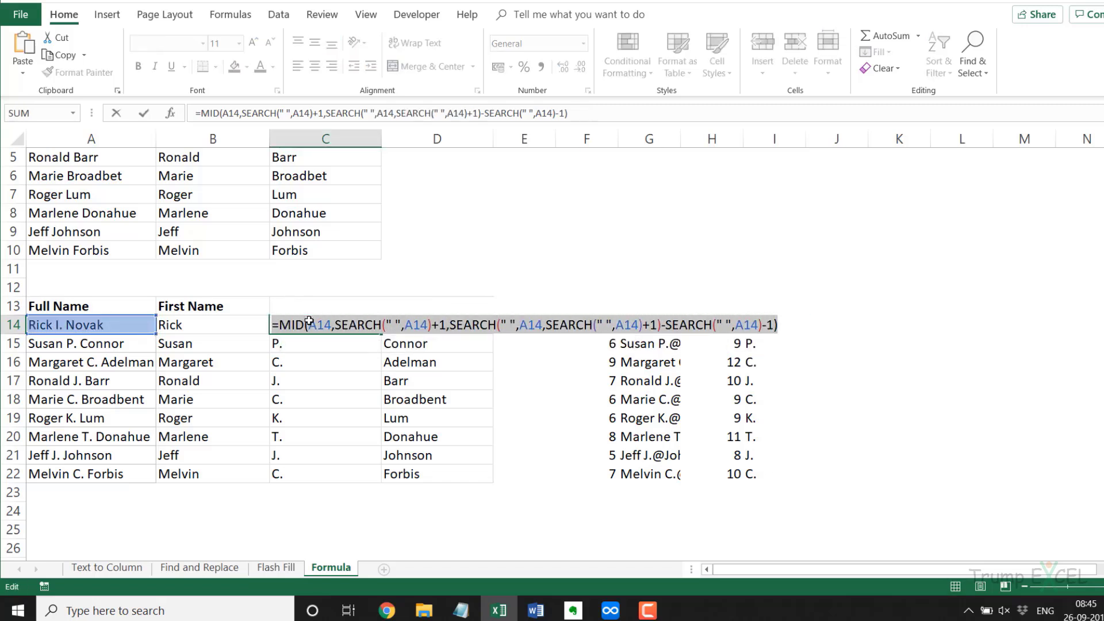
{"action": "key", "text": "ctrl+v"}
{"action": "key", "text": "Return"}
{"action": "key", "text": "Up"}
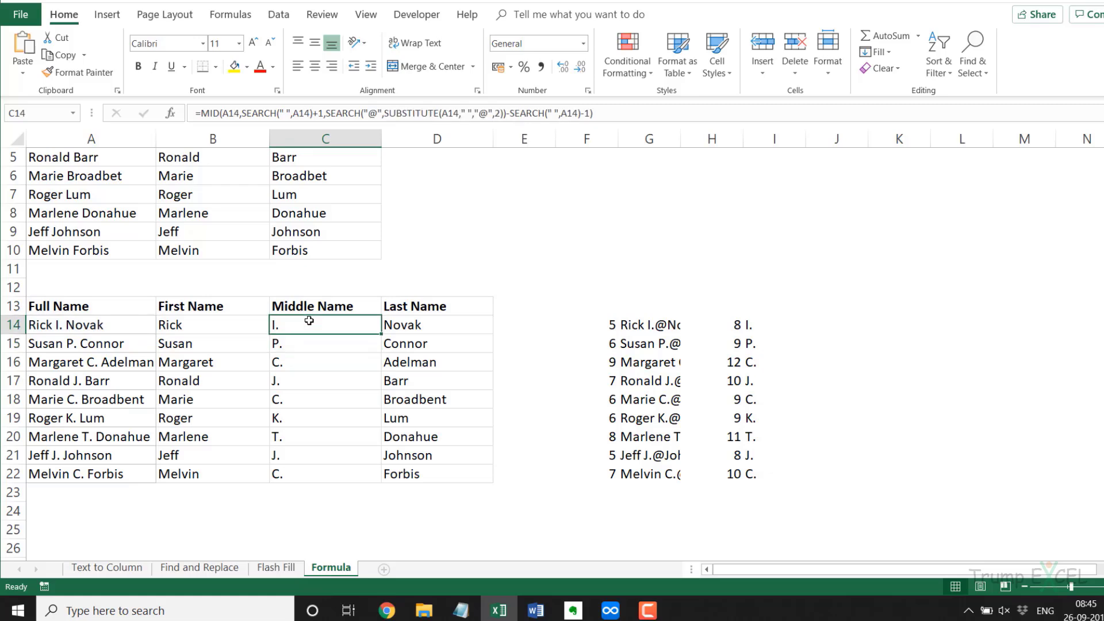
{"action": "double_click", "coordinate": [381, 334]}
{"action": "scroll", "coordinate": [468, 349], "scroll_direction": "up", "scroll_amount": 2}
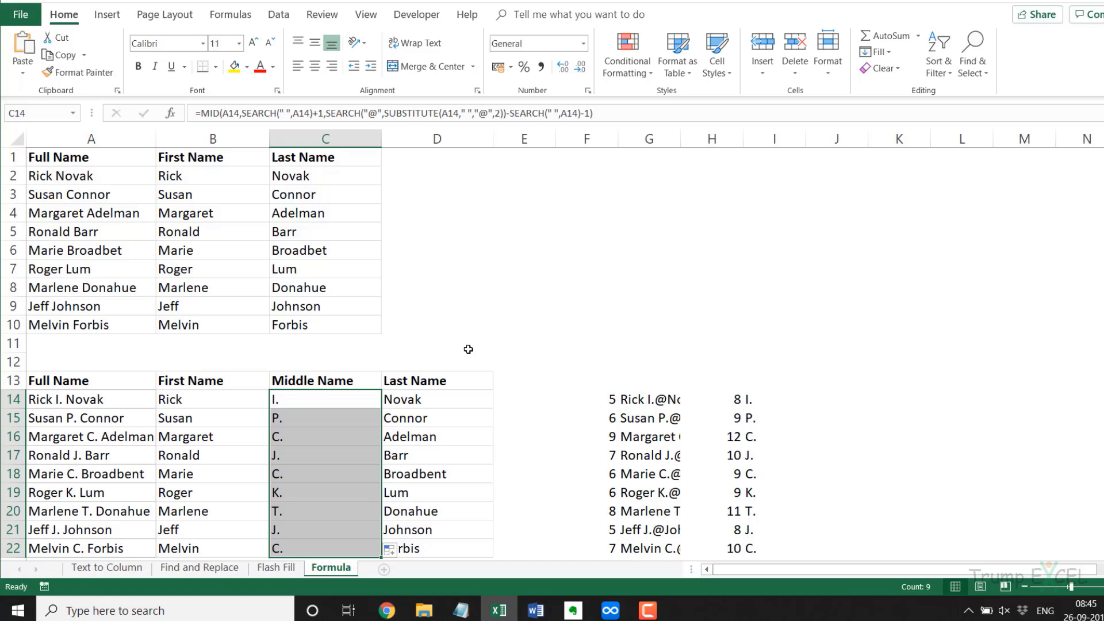